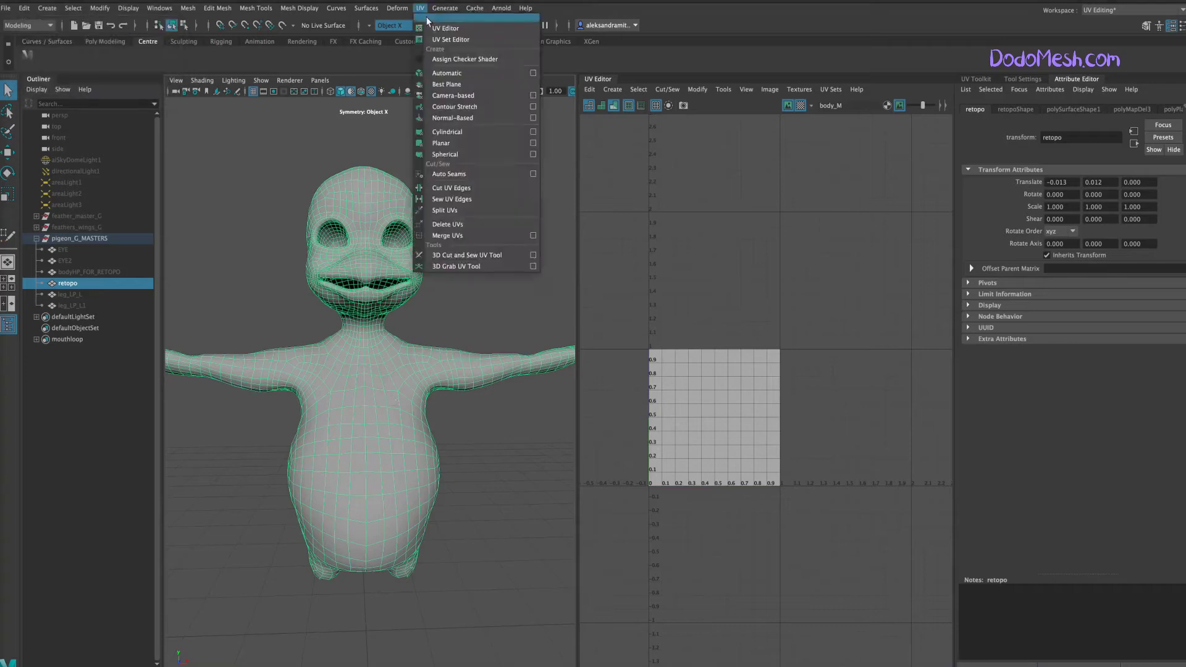
- Apply a planar UV projection to the retopo pigeon body mesh and frame it
{"action": "left_click", "coordinate": [457, 199]}
{"action": "right_click", "coordinate": [422, 431]}
{"action": "left_click", "coordinate": [422, 431]}
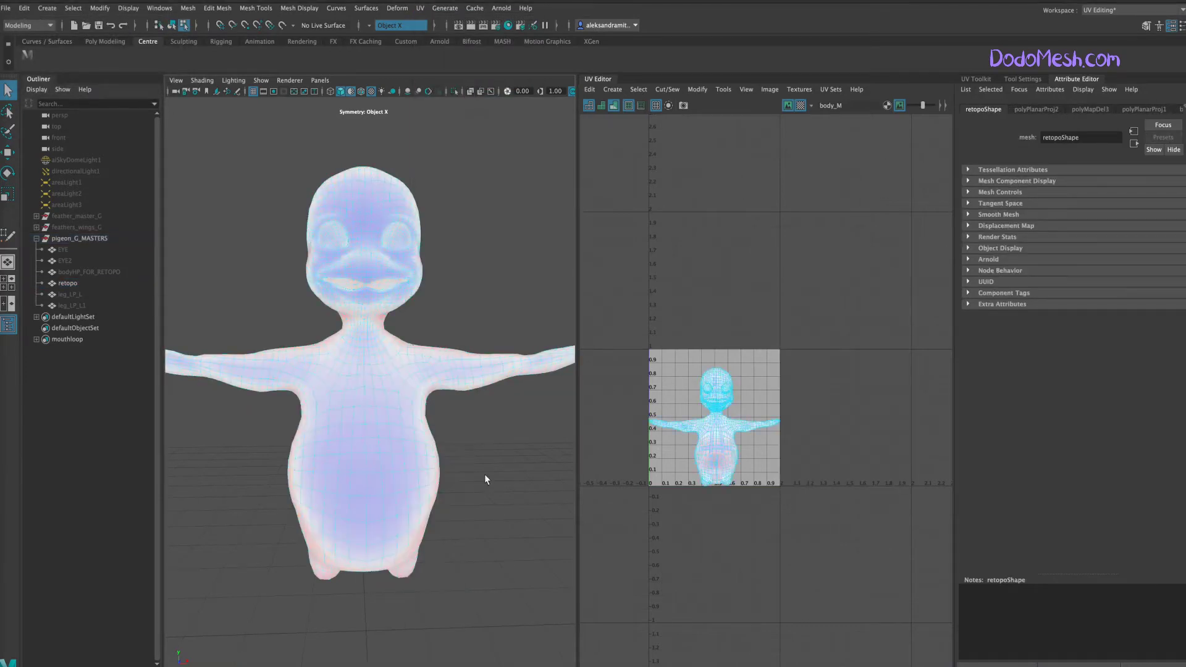
{"action": "key", "text": "f"}
{"action": "mouse_move", "coordinate": [455, 513]}
{"action": "right_mouse_down", "text": "alt"}
{"action": "mouse_move", "coordinate": [453, 383]}
{"action": "mouse_move", "coordinate": [503, 402]}
{"action": "right_mouse_up", "text": "alt"}
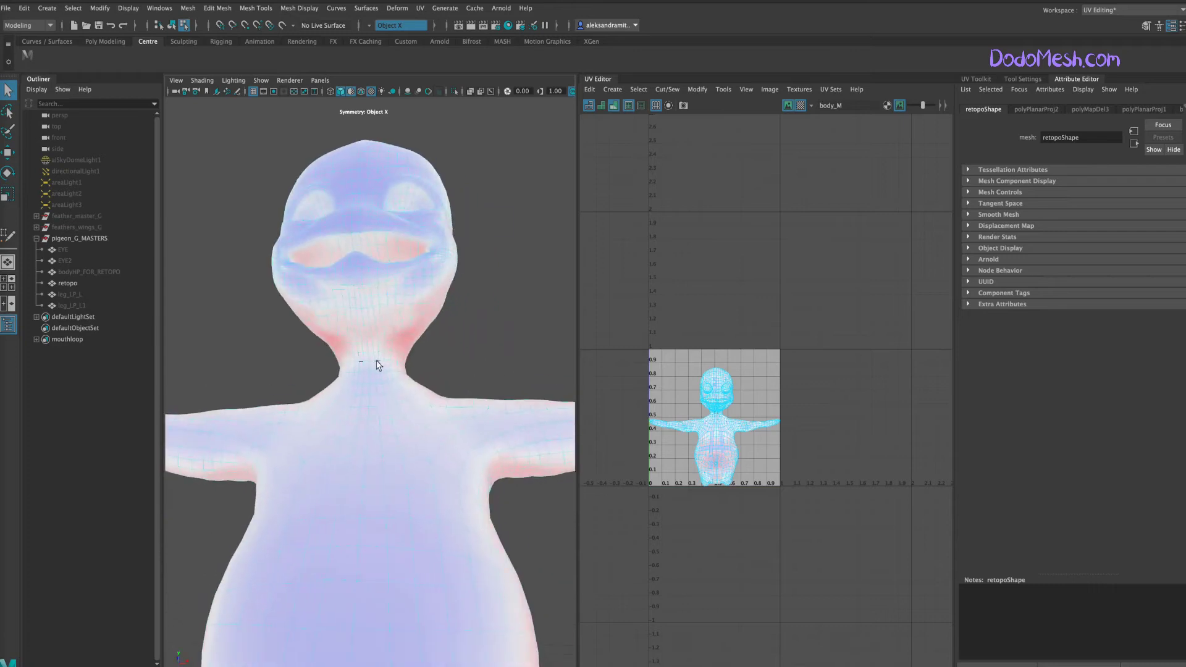
{"action": "mouse_move", "coordinate": [381, 356]}
{"action": "left_mouse_down", "text": "alt"}
{"action": "mouse_move", "coordinate": [463, 364]}
{"action": "mouse_move", "coordinate": [509, 503]}
{"action": "left_mouse_up", "text": "alt"}
- Turn off distortion shading and set the UV Toolkit to whole UV shell selection
{"action": "left_click", "coordinate": [613, 105]}
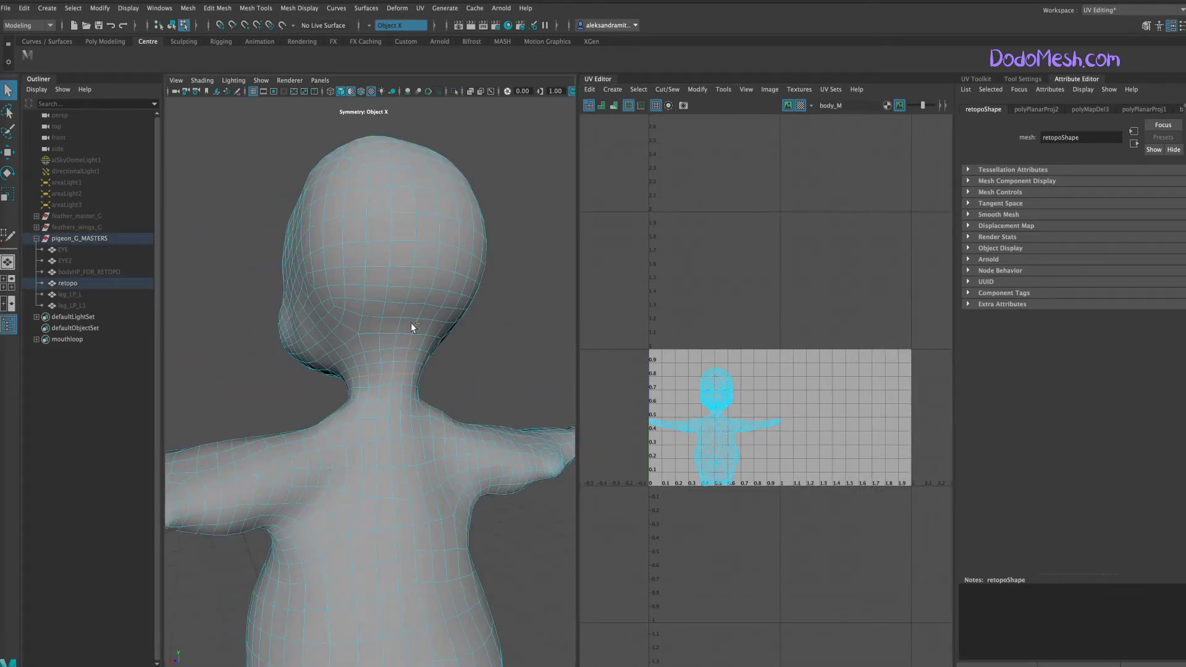
{"action": "left_click", "coordinate": [979, 79]}
{"action": "right_click_drag", "start_coordinate": [812, 395], "coordinate": [813, 373]}
- Move the head UV shell above the 0–1 tile and check its distortion around the face
{"action": "left_click", "coordinate": [813, 389]}
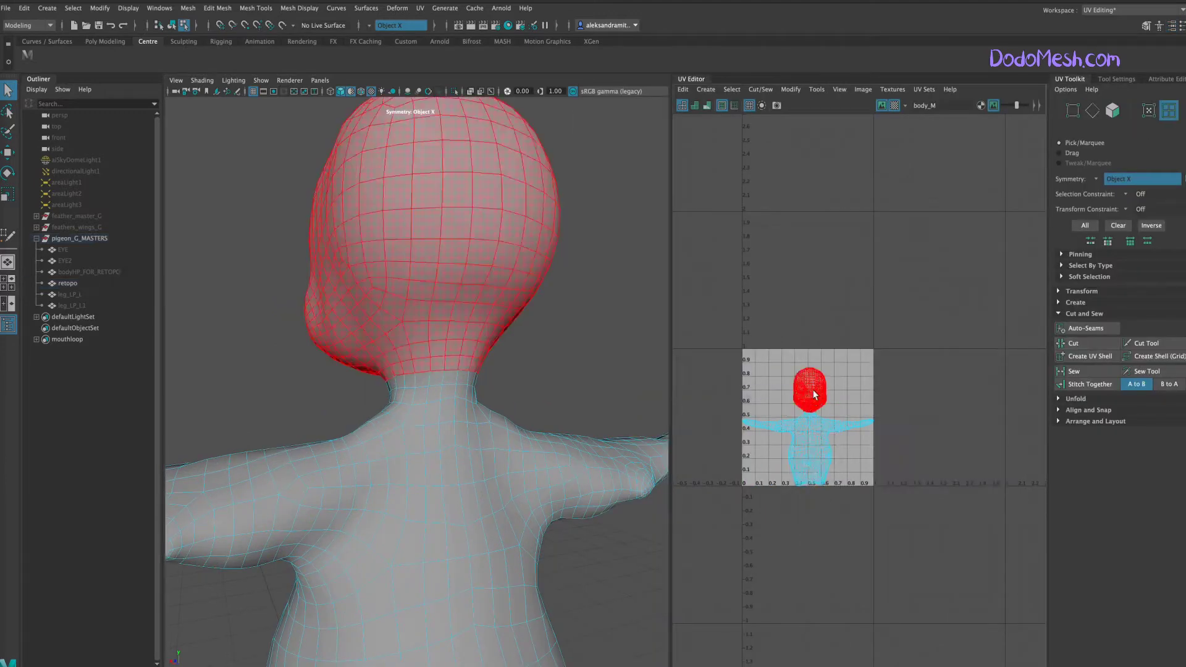
{"action": "left_click", "coordinate": [1077, 399]}
{"action": "key", "text": "w"}
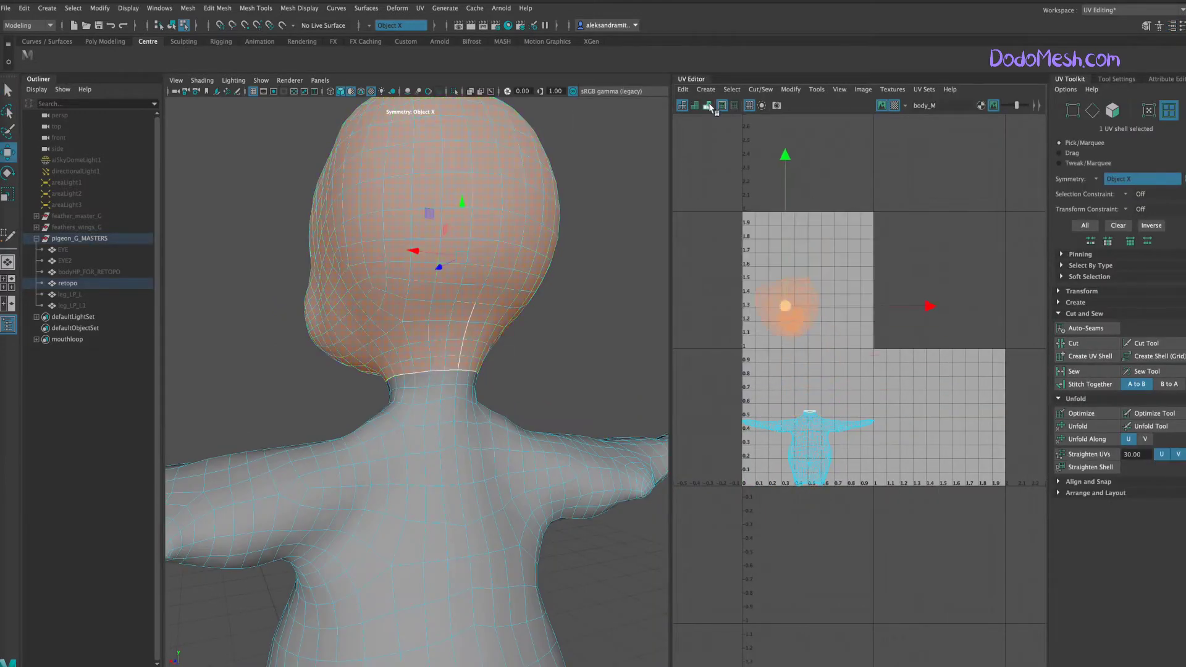
{"action": "left_click", "coordinate": [708, 106]}
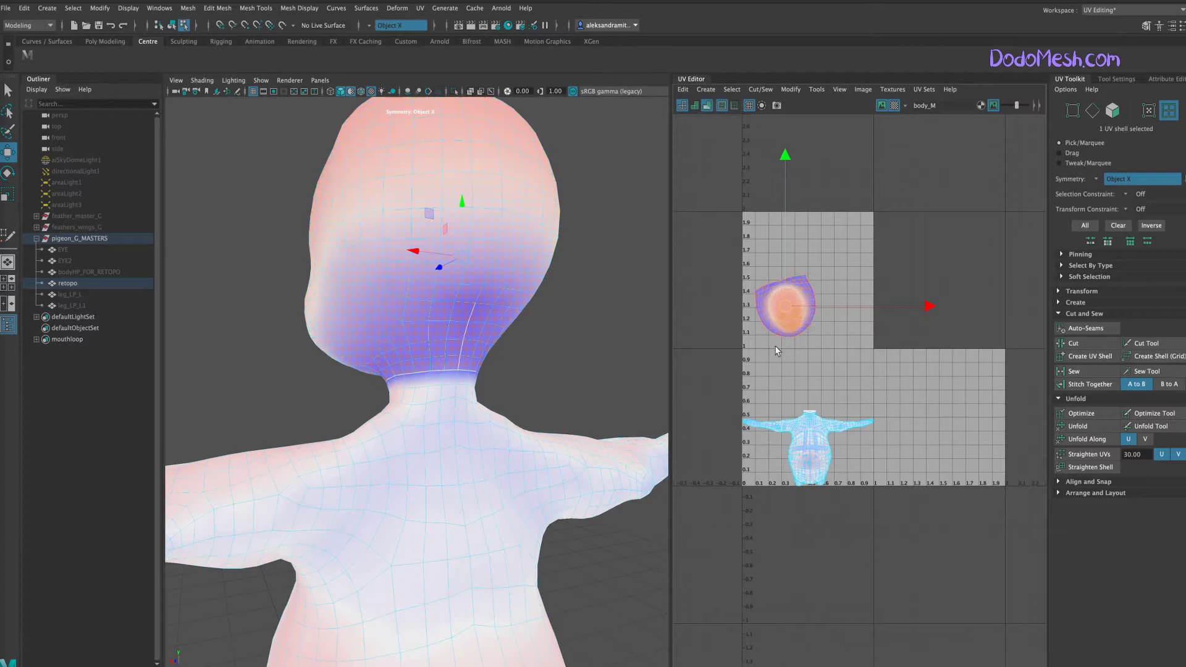
{"action": "left_click_drag", "start_coordinate": [541, 374], "coordinate": [480, 301], "text": "alt"}
{"action": "key", "text": "F10"}
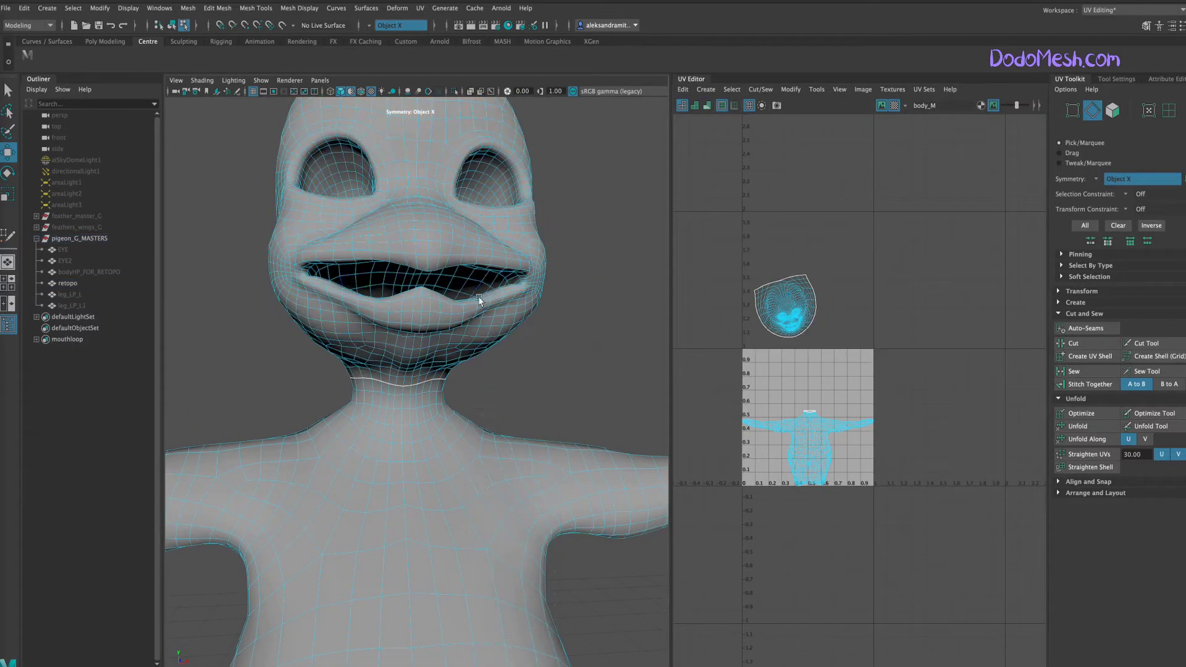
{"action": "left_click_drag", "start_coordinate": [561, 389], "coordinate": [597, 434], "text": "alt"}
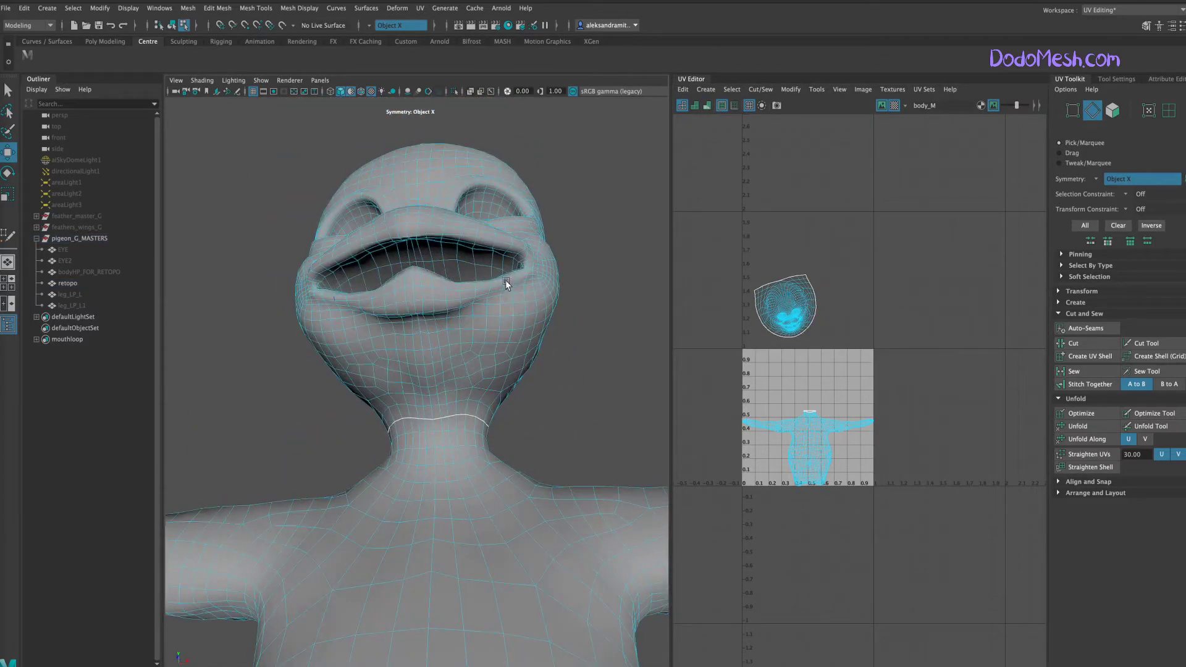
{"action": "mouse_move", "coordinate": [576, 345]}
{"action": "left_mouse_down", "text": "alt"}
{"action": "mouse_move", "coordinate": [568, 417]}
{"action": "mouse_move", "coordinate": [625, 476]}
{"action": "left_mouse_up", "text": "alt"}
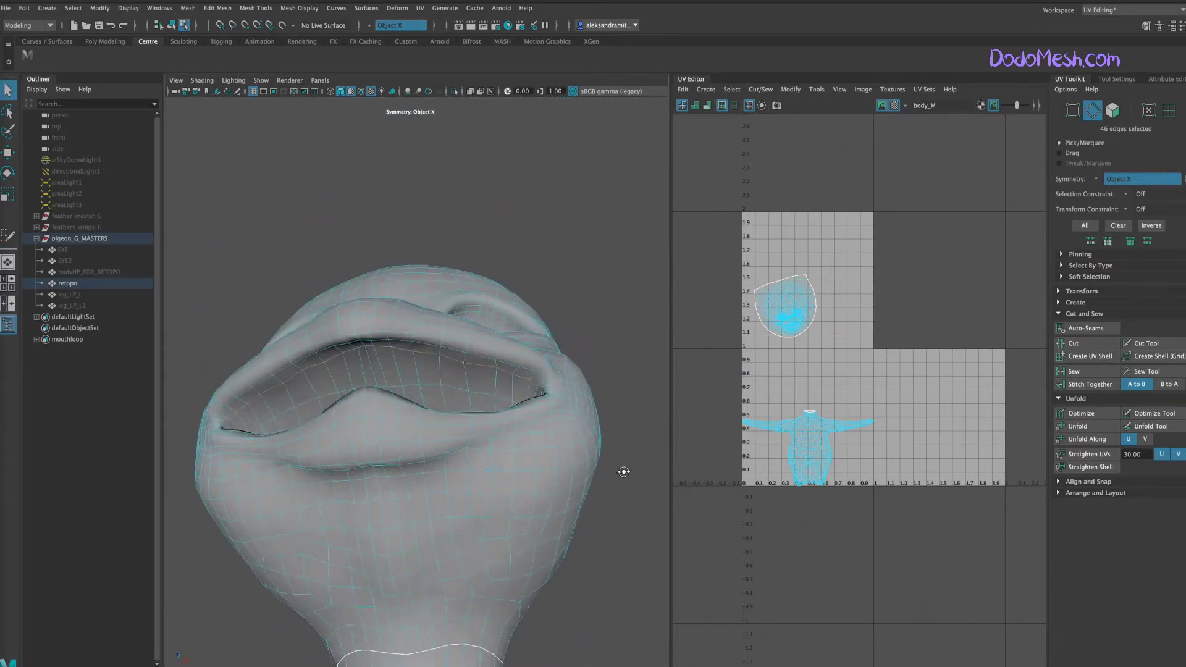
- Move the mouth interior UV shell out with the head, then recheck distortion shading
{"action": "right_click_drag", "start_coordinate": [795, 332], "coordinate": [797, 316]}
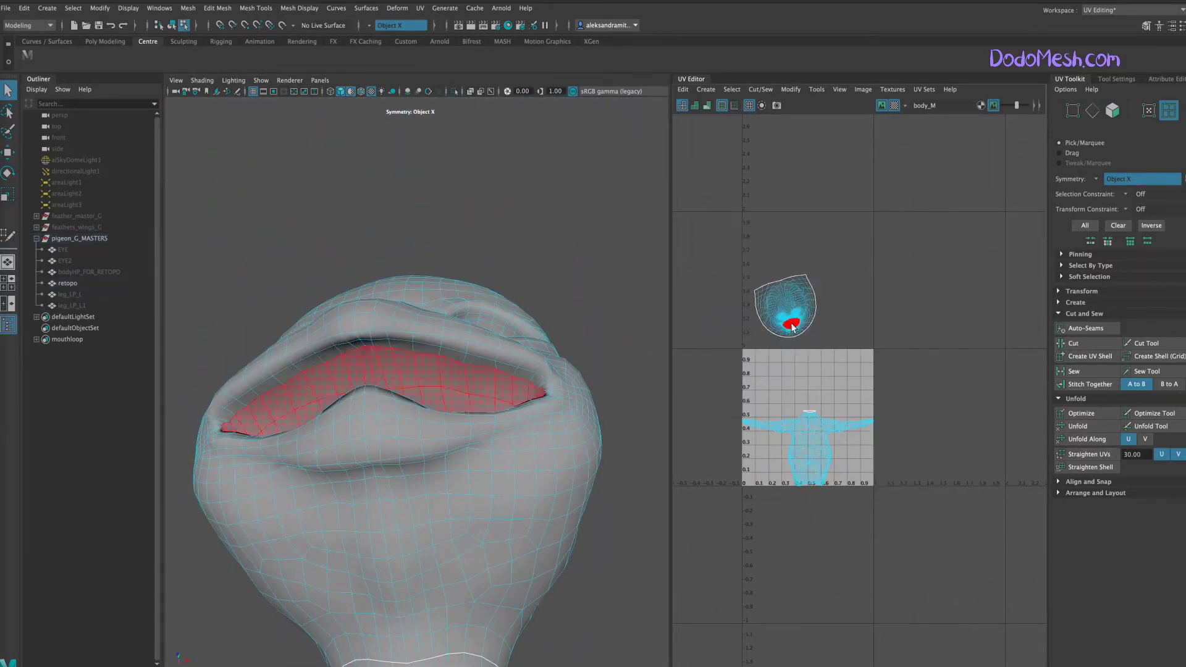
{"action": "left_click", "coordinate": [793, 318]}
{"action": "key", "text": "w"}
{"action": "mouse_move", "coordinate": [544, 432]}
{"action": "left_mouse_down", "text": "alt"}
{"action": "mouse_move", "coordinate": [599, 484]}
{"action": "mouse_move", "coordinate": [574, 445]}
{"action": "left_mouse_up", "text": "alt"}
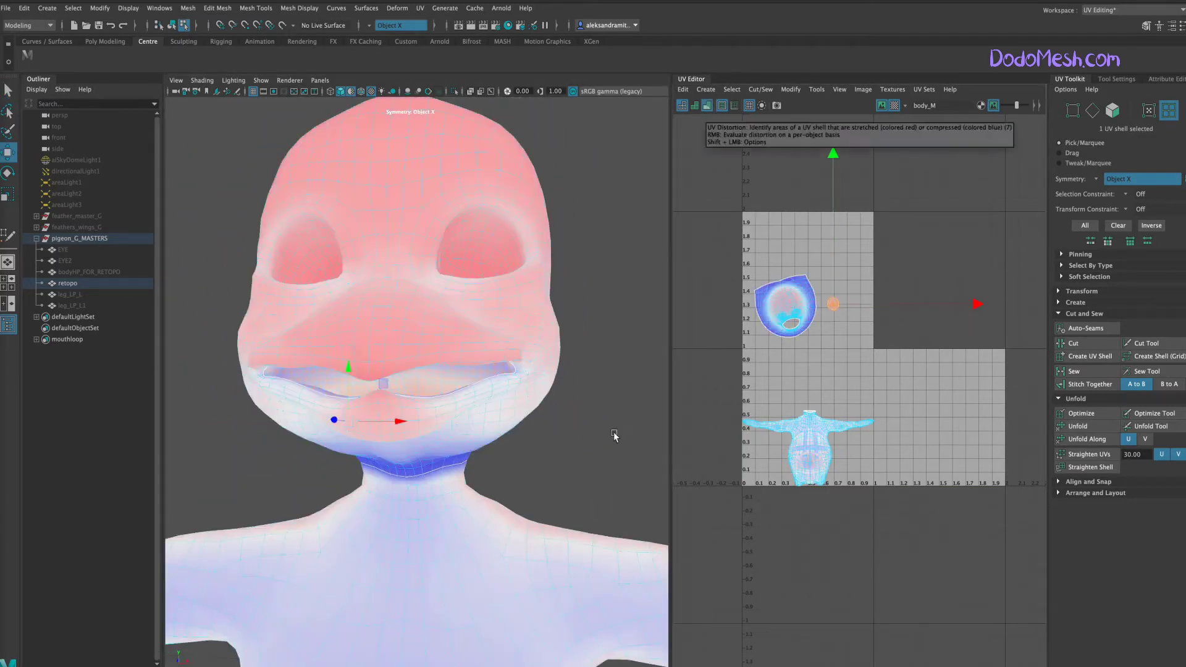
{"action": "left_click", "coordinate": [708, 107]}
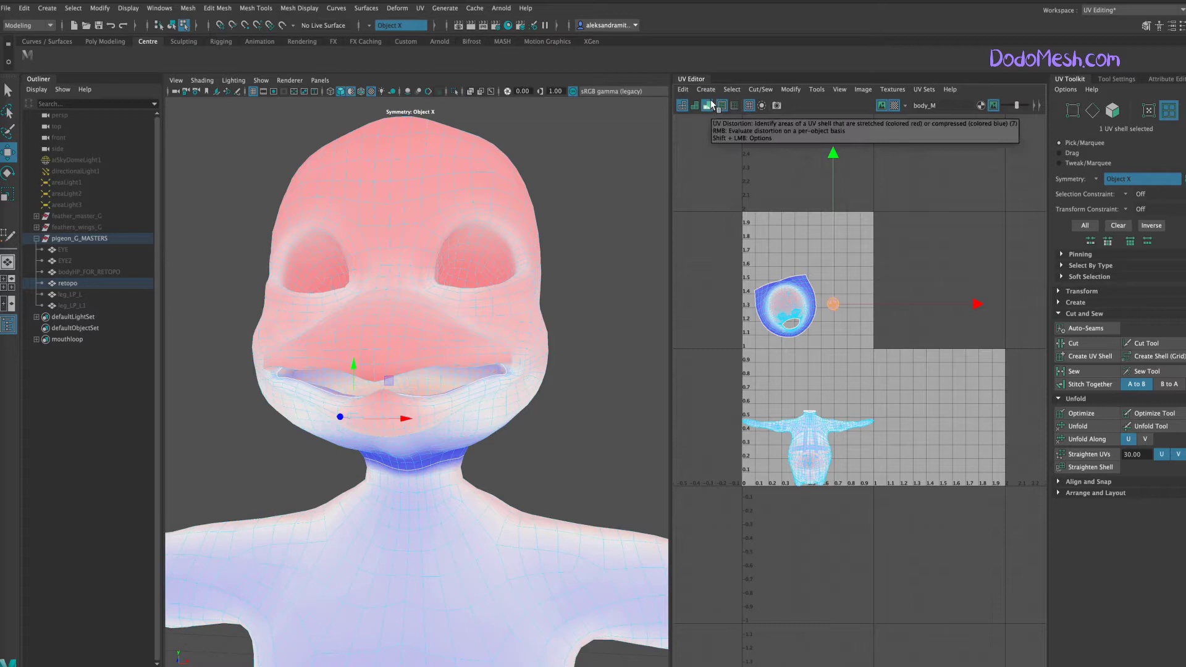
{"action": "right_click_drag", "start_coordinate": [423, 232], "coordinate": [548, 273]}
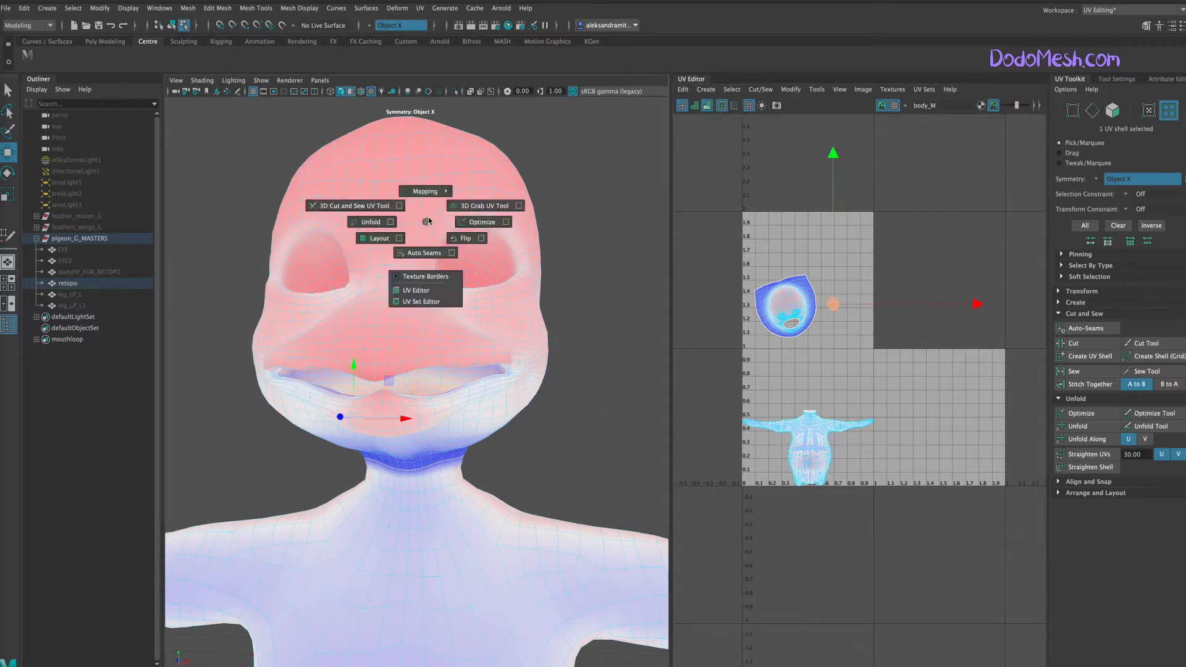
{"action": "left_click_drag", "start_coordinate": [609, 471], "coordinate": [640, 440], "text": "alt"}
- Turn on UV distortion shading and switch the UV editor to edge selection
{"action": "key", "text": "f"}
{"action": "left_click", "coordinate": [709, 106]}
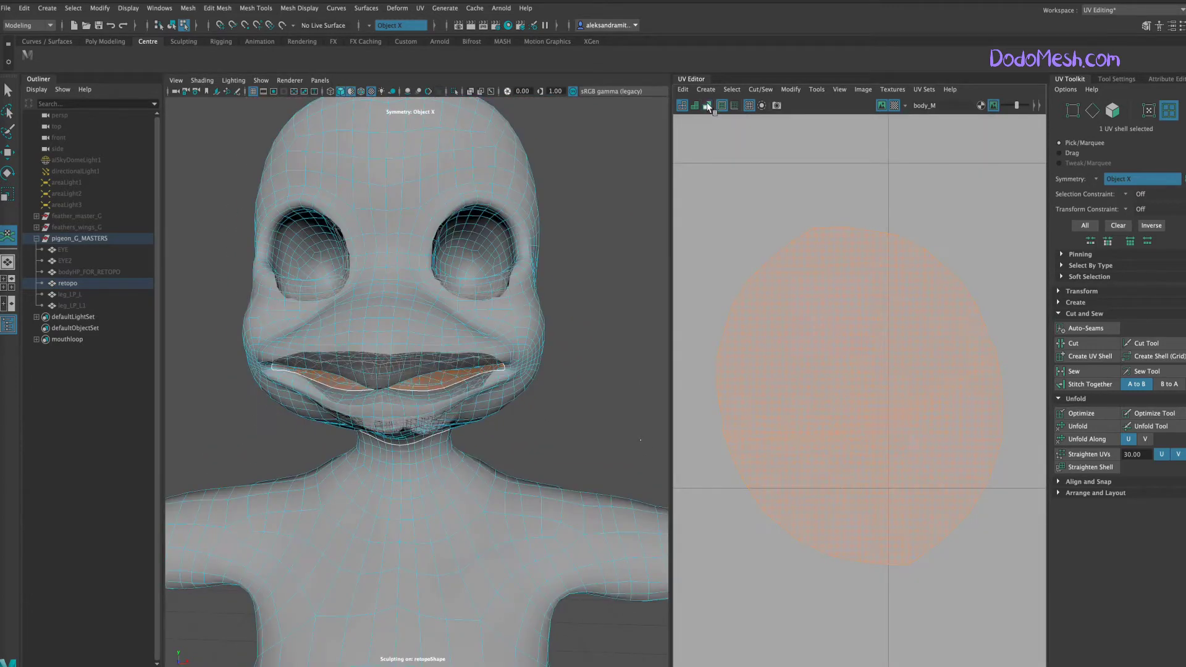
{"action": "left_click", "coordinate": [696, 107]}
{"action": "scroll", "coordinate": [885, 419], "scroll_direction": "up", "scroll_amount": 2}
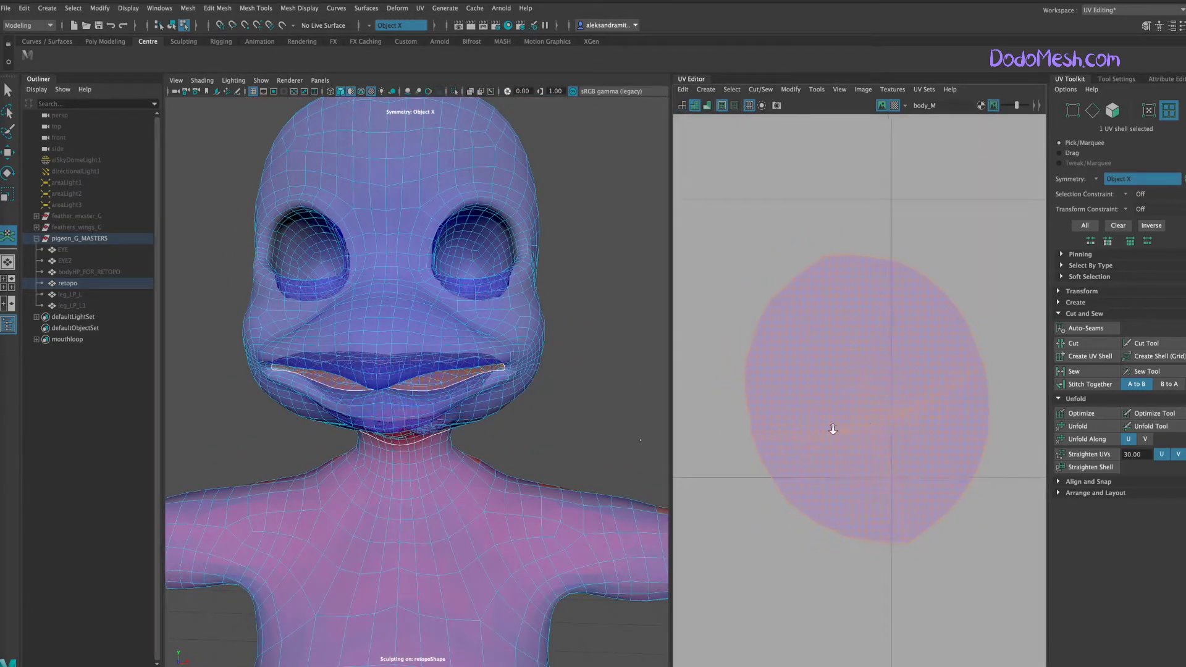
{"action": "scroll", "coordinate": [831, 426], "scroll_direction": "up", "scroll_amount": 2}
{"action": "right_click", "coordinate": [755, 452]}
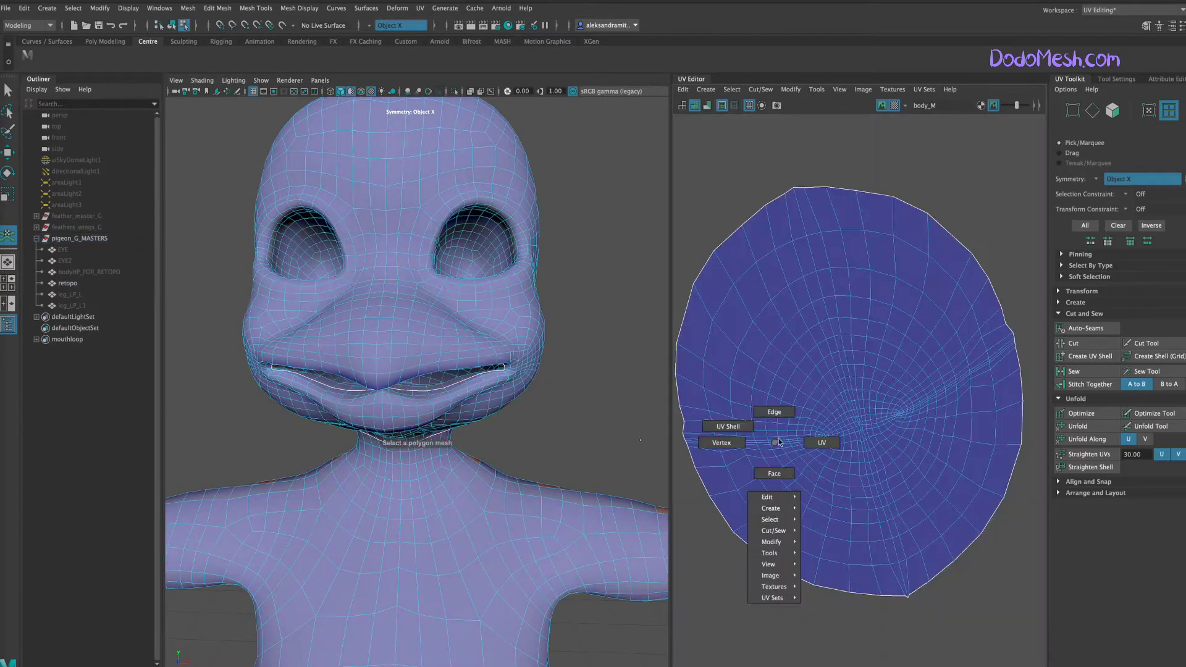
{"action": "right_click_drag", "start_coordinate": [814, 444], "coordinate": [755, 453]}
{"action": "left_click", "coordinate": [754, 453]}
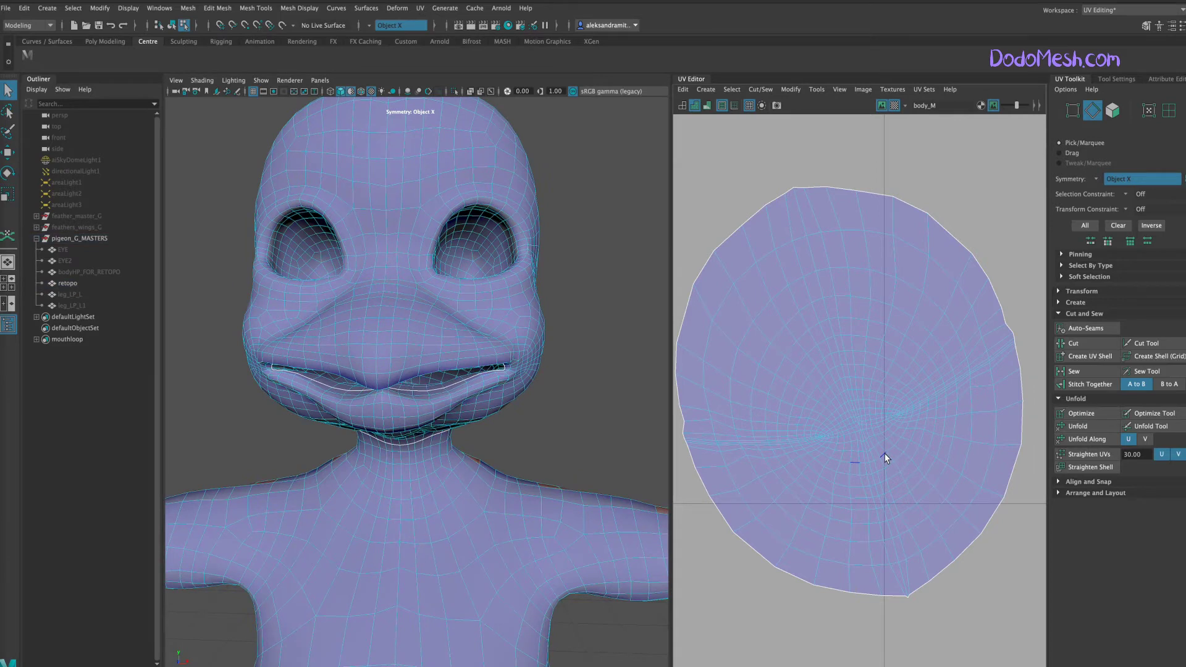
- Cut the head UVs along two mirrored border edges and zoom out
{"action": "left_click", "coordinate": [707, 106]}
{"action": "left_click", "coordinate": [714, 448]}
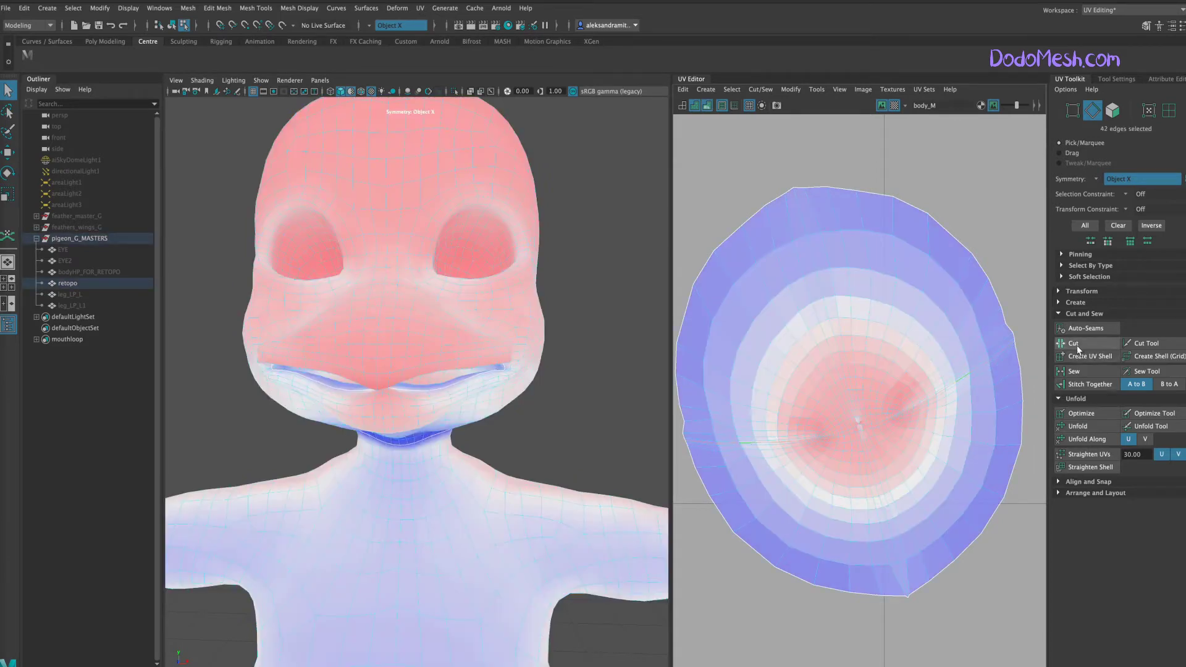
{"action": "left_click", "coordinate": [1080, 425]}
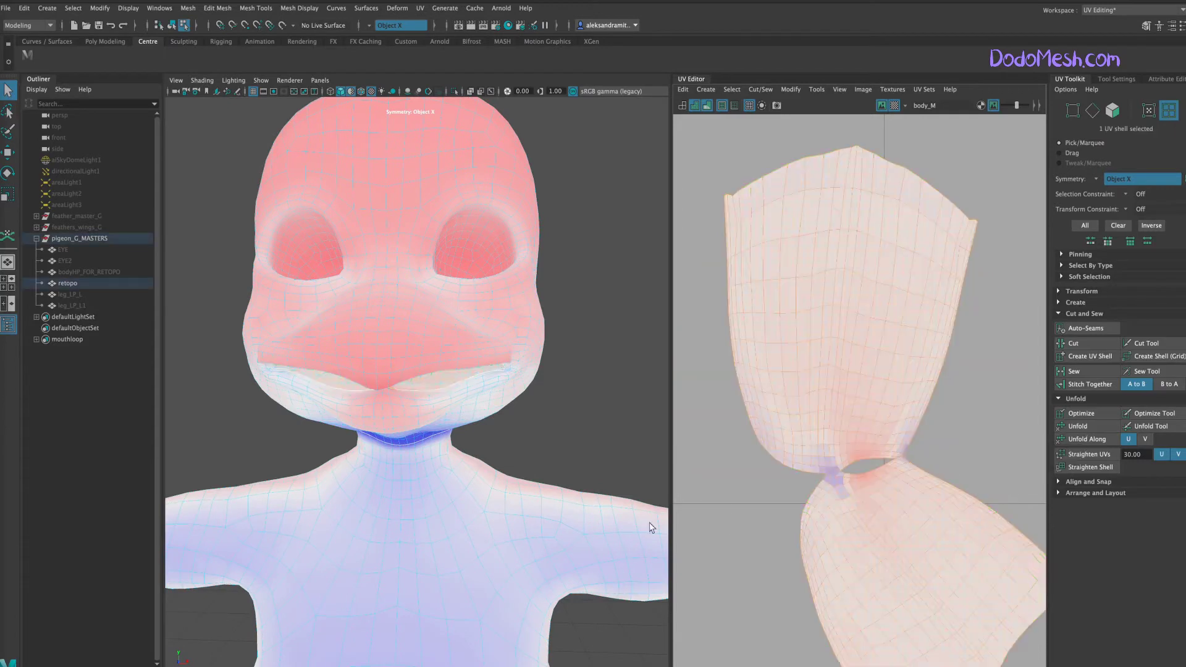
{"action": "scroll", "coordinate": [335, 494], "scroll_direction": "down", "scroll_amount": 3}
{"action": "scroll", "coordinate": [704, 449], "scroll_direction": "down", "scroll_amount": 3}
{"action": "scroll", "coordinate": [803, 470], "scroll_direction": "down", "scroll_amount": 2}
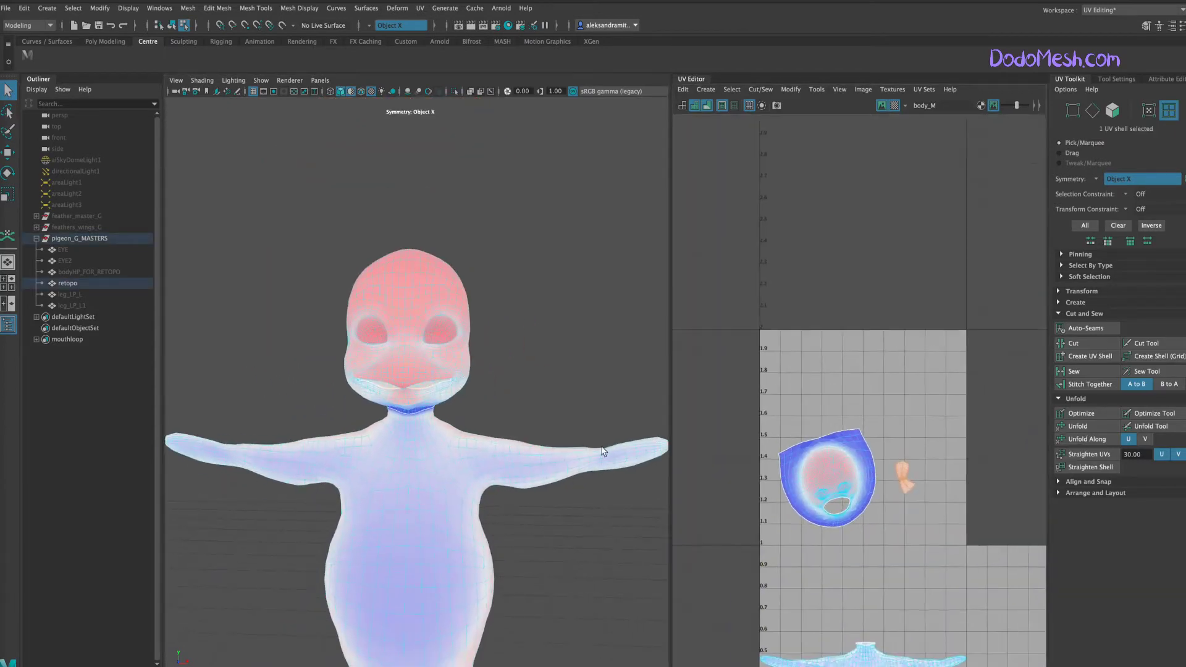
{"action": "right_click", "coordinate": [905, 474]}
- Cut seams around both eye sockets and unfold the two eye UV shells
{"action": "key", "text": "w"}
{"action": "key", "text": "f"}
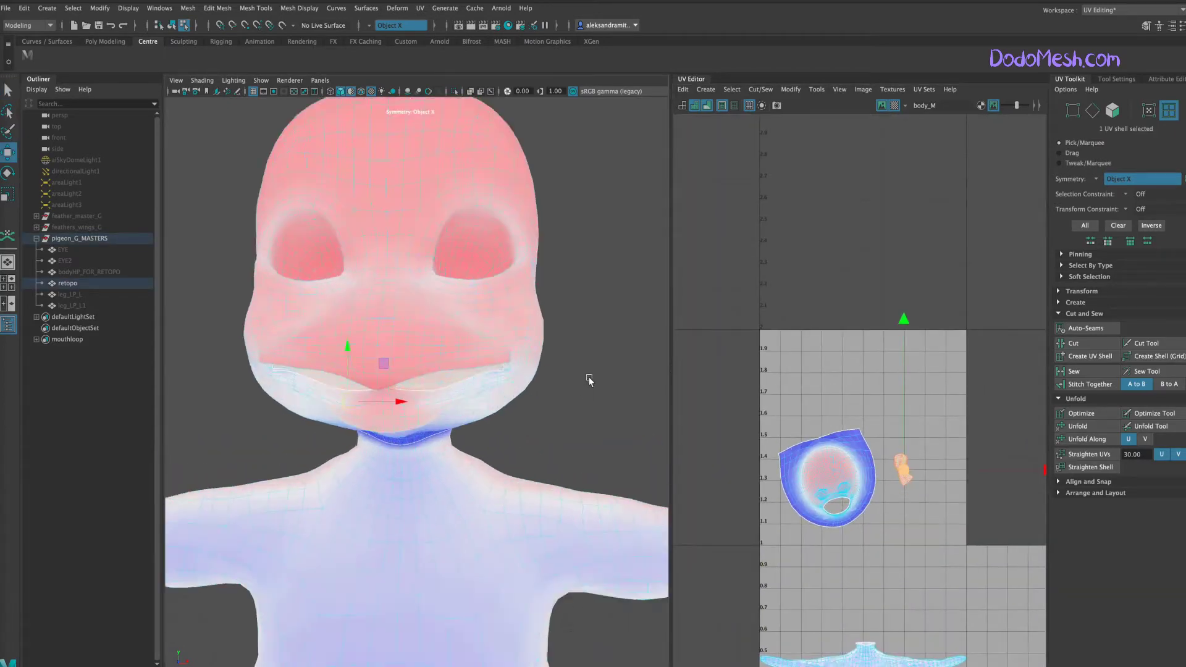
{"action": "right_click_drag", "start_coordinate": [542, 365], "coordinate": [512, 365]}
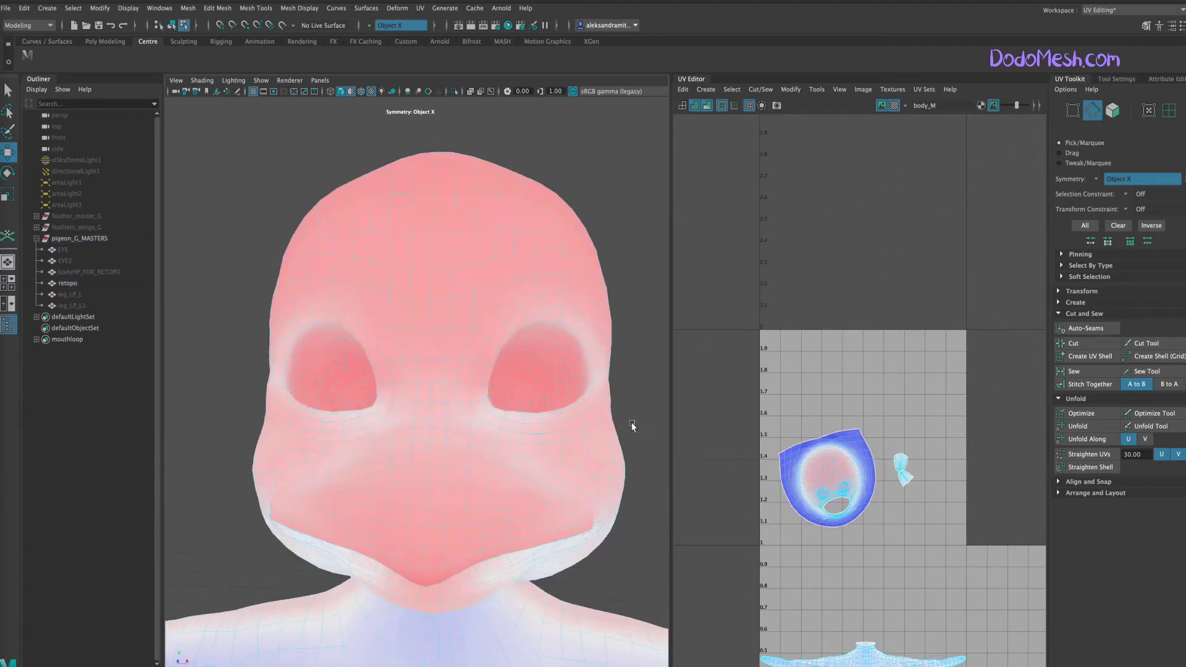
{"action": "left_click_drag", "start_coordinate": [630, 423], "coordinate": [596, 418], "text": "alt"}
{"action": "left_click", "coordinate": [553, 374]}
{"action": "left_click", "coordinate": [6, 91]}
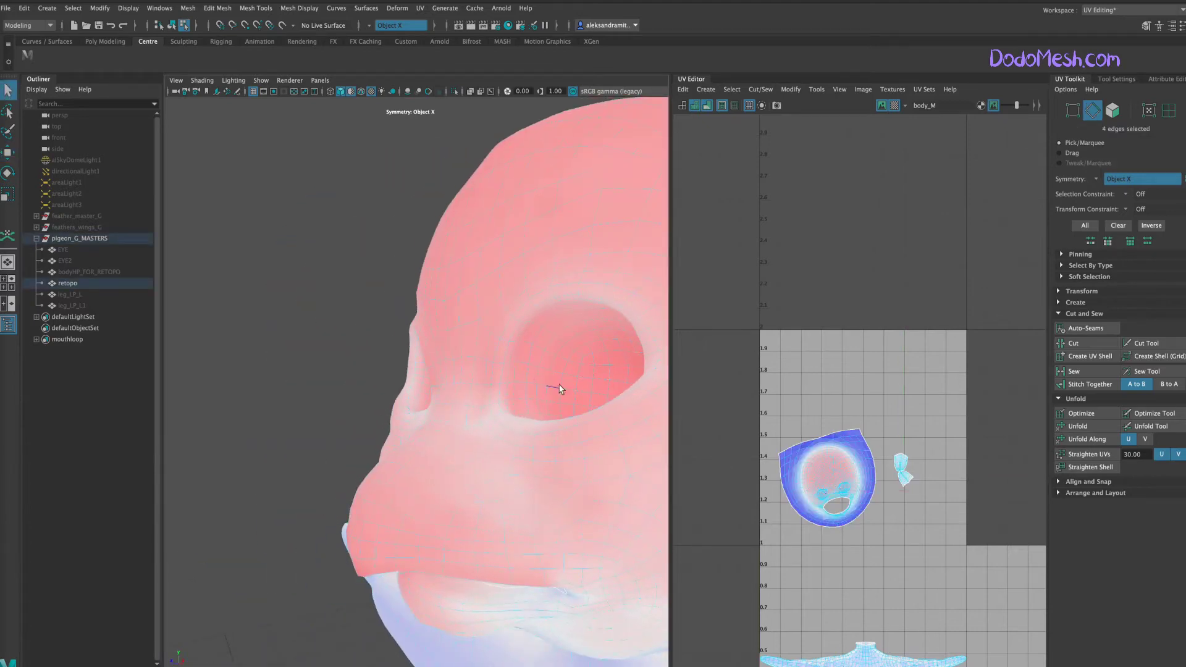
{"action": "mouse_move", "coordinate": [302, 595]}
{"action": "left_mouse_down", "text": "alt"}
{"action": "mouse_move", "coordinate": [371, 569]}
{"action": "mouse_move", "coordinate": [335, 591]}
{"action": "left_mouse_up", "text": "alt"}
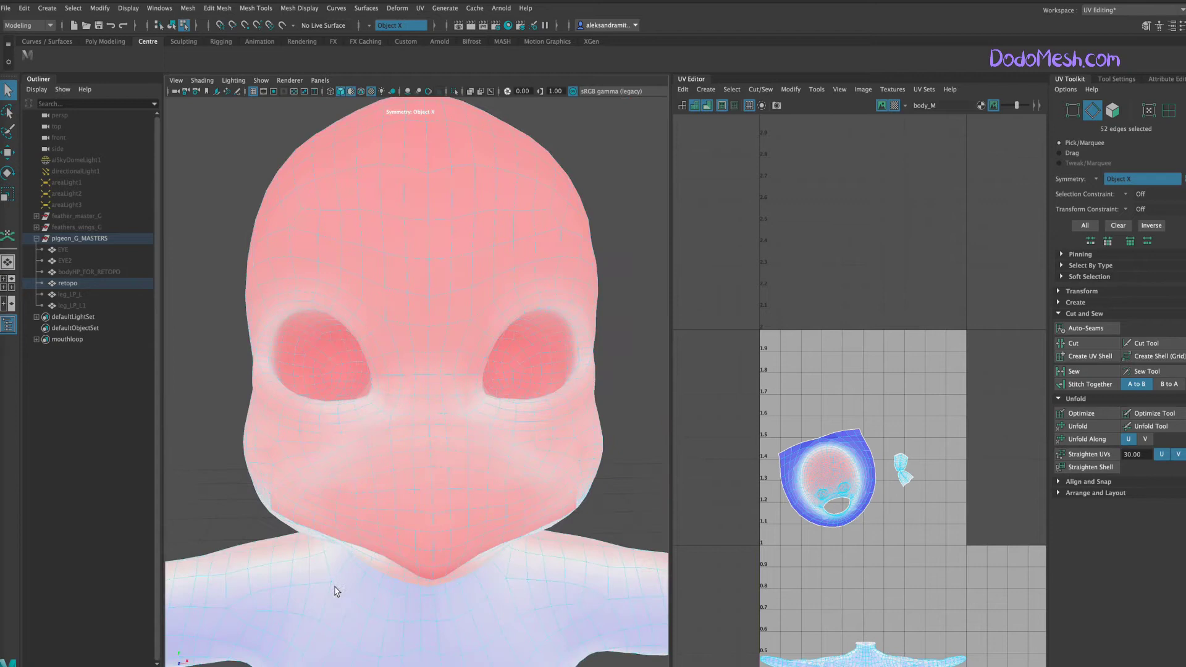
{"action": "left_click", "coordinate": [1076, 343]}
{"action": "right_click_drag", "start_coordinate": [840, 484], "coordinate": [815, 473]}
{"action": "key", "text": "w"}
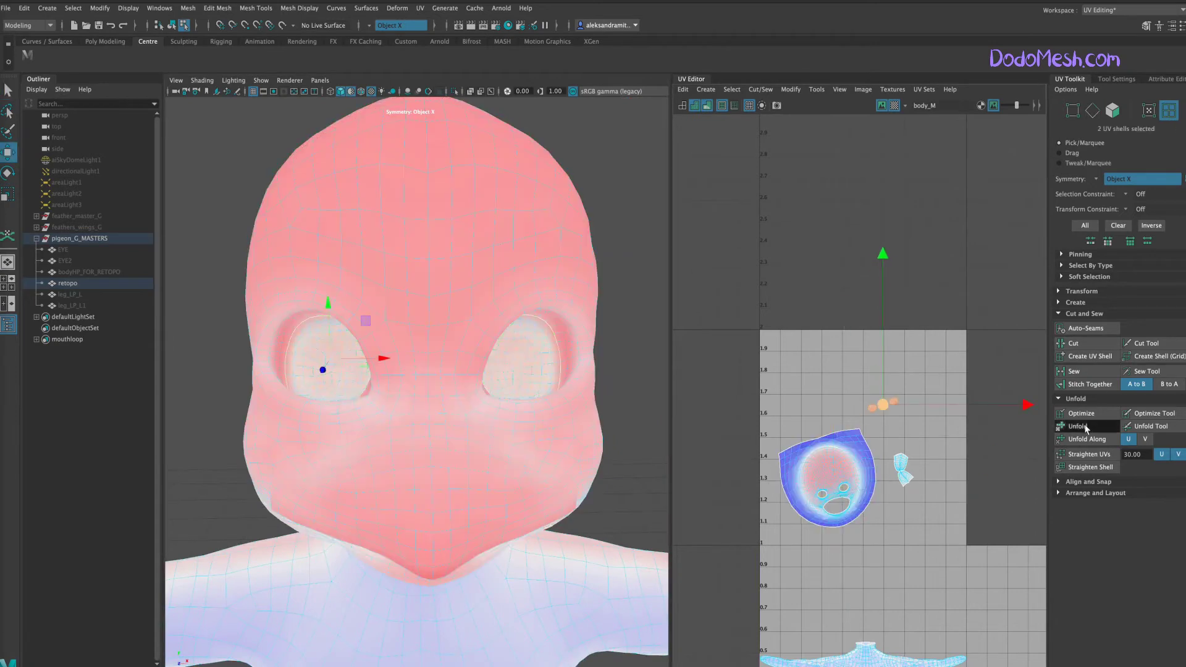
{"action": "left_click", "coordinate": [1086, 427]}
{"action": "mouse_move", "coordinate": [630, 494]}
{"action": "left_mouse_down", "text": "alt"}
{"action": "mouse_move", "coordinate": [580, 464]}
{"action": "mouse_move", "coordinate": [596, 471]}
{"action": "left_mouse_up", "text": "alt"}
- Select edges across the front of the face and the full edge loop along the lips
{"action": "right_click_drag", "start_coordinate": [503, 371], "coordinate": [519, 395]}
{"action": "mouse_move", "coordinate": [605, 556]}
{"action": "right_mouse_down", "text": "alt"}
{"action": "mouse_move", "coordinate": [637, 627]}
{"action": "mouse_move", "coordinate": [555, 556]}
{"action": "right_mouse_up", "text": "alt"}
{"action": "left_click", "coordinate": [460, 426]}
{"action": "key", "text": "q"}
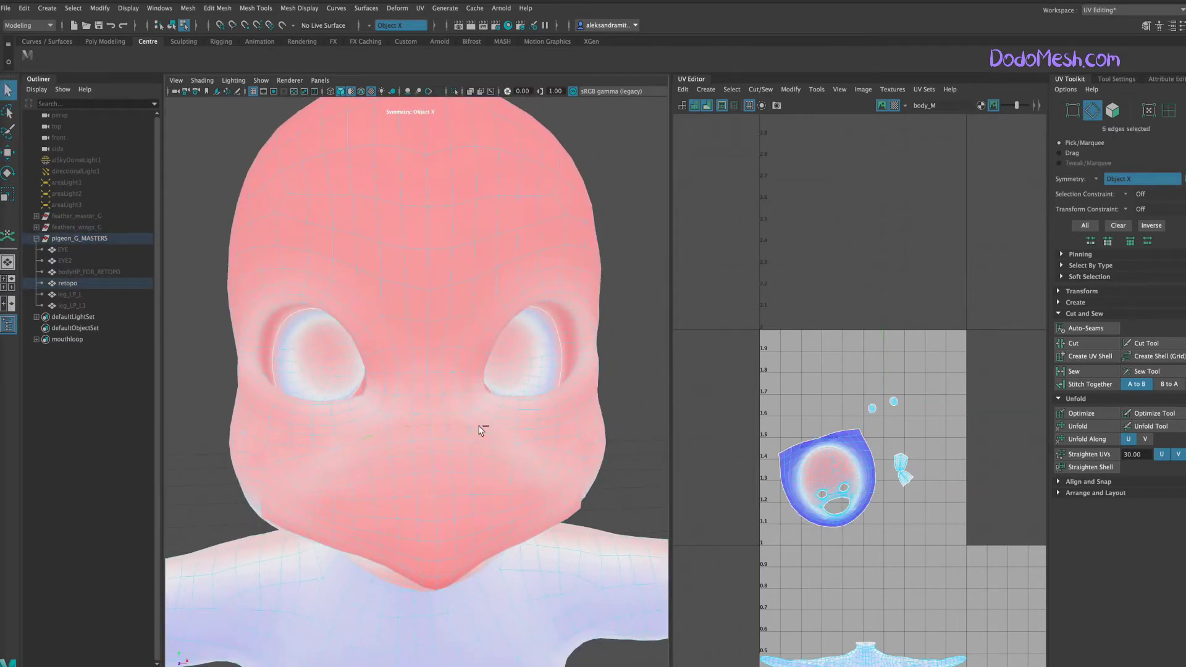
{"action": "left_click", "coordinate": [523, 453]}
{"action": "mouse_move", "coordinate": [524, 452]}
{"action": "left_mouse_down", "text": "alt"}
{"action": "mouse_move", "coordinate": [609, 397]}
{"action": "mouse_move", "coordinate": [636, 492]}
{"action": "mouse_move", "coordinate": [554, 439]}
{"action": "left_mouse_up", "text": "alt"}
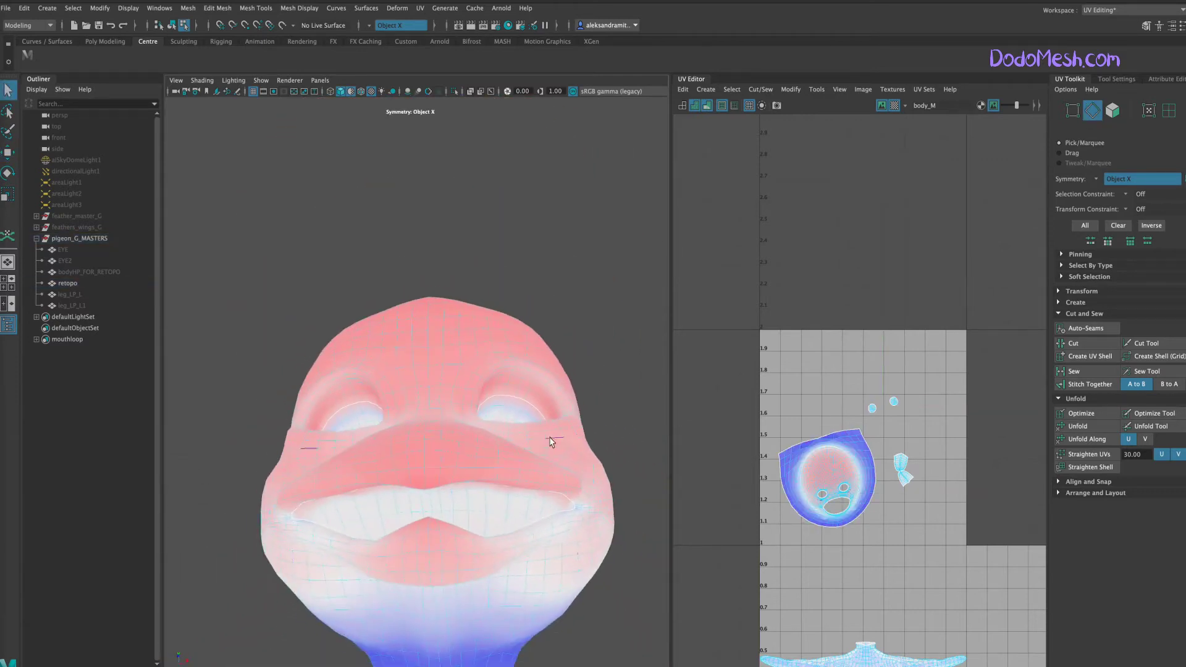
{"action": "double_click", "coordinate": [585, 543]}
{"action": "mouse_move", "coordinate": [585, 544]}
{"action": "left_mouse_down", "text": "alt"}
{"action": "mouse_move", "coordinate": [630, 611]}
{"action": "mouse_move", "coordinate": [615, 607]}
{"action": "mouse_move", "coordinate": [624, 583]}
{"action": "left_mouse_up", "text": "alt"}
- Select seam edges outlining the face mask around the beak, checking from several angles
{"action": "scroll", "coordinate": [614, 579], "scroll_direction": "up", "scroll_amount": 5}
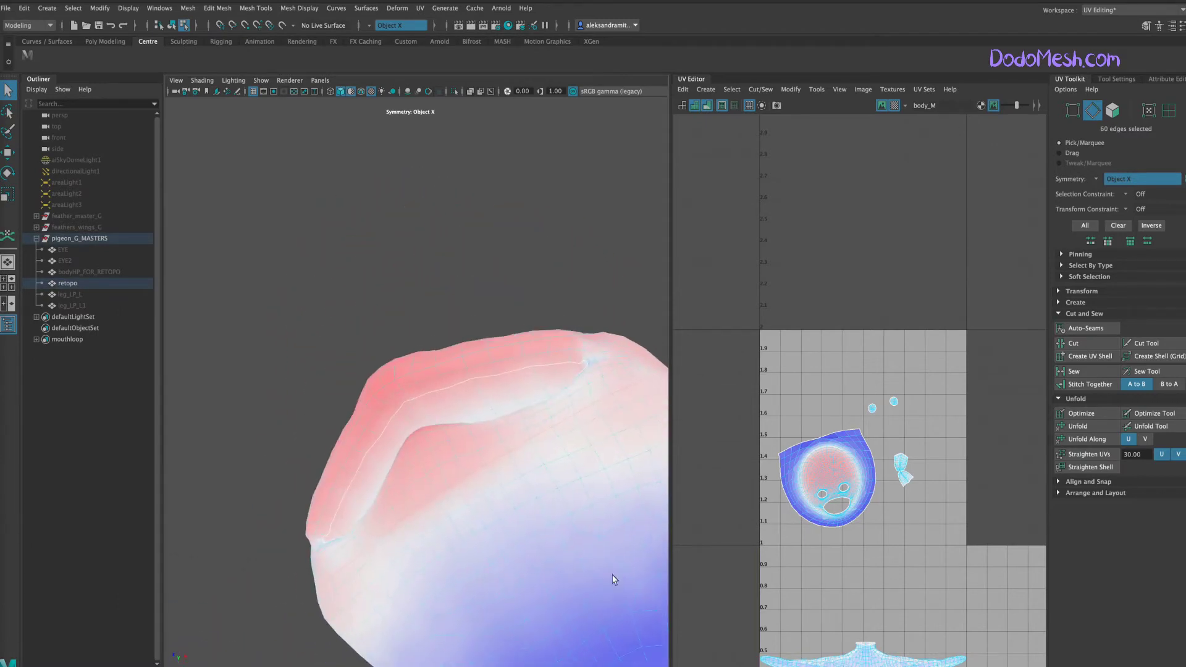
{"action": "left_click_drag", "start_coordinate": [544, 440], "coordinate": [641, 300], "text": "alt"}
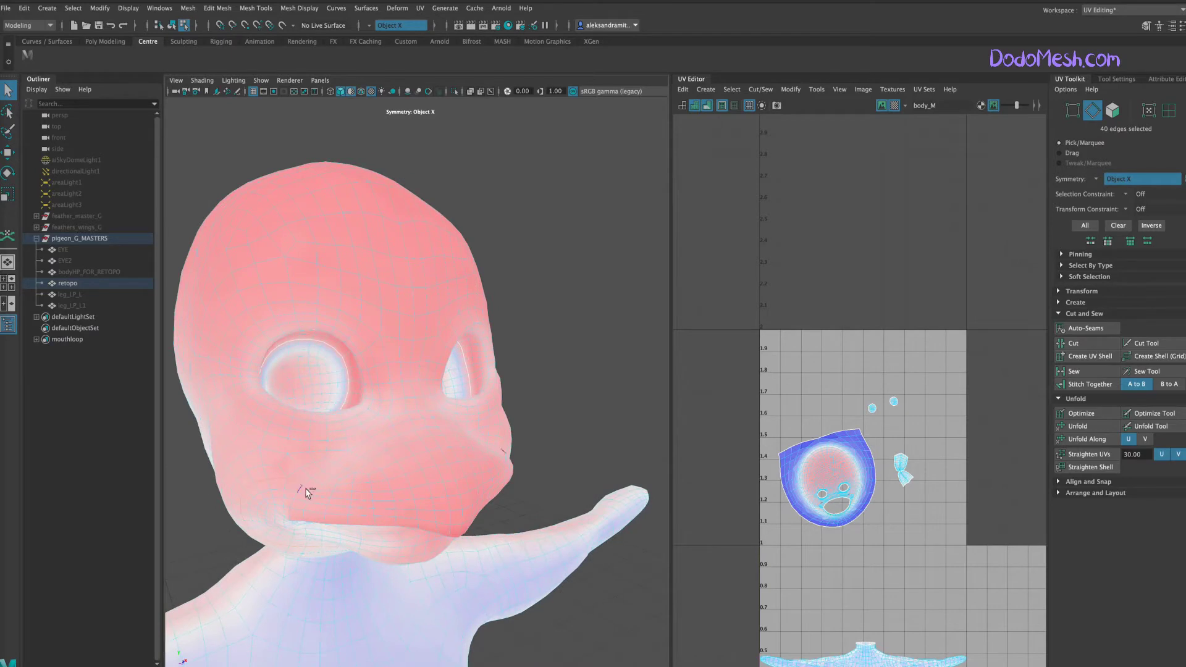
{"action": "mouse_move", "coordinate": [598, 459]}
{"action": "left_mouse_down", "text": "alt"}
{"action": "mouse_move", "coordinate": [550, 453]}
{"action": "mouse_move", "coordinate": [560, 449]}
{"action": "left_mouse_up", "text": "alt"}
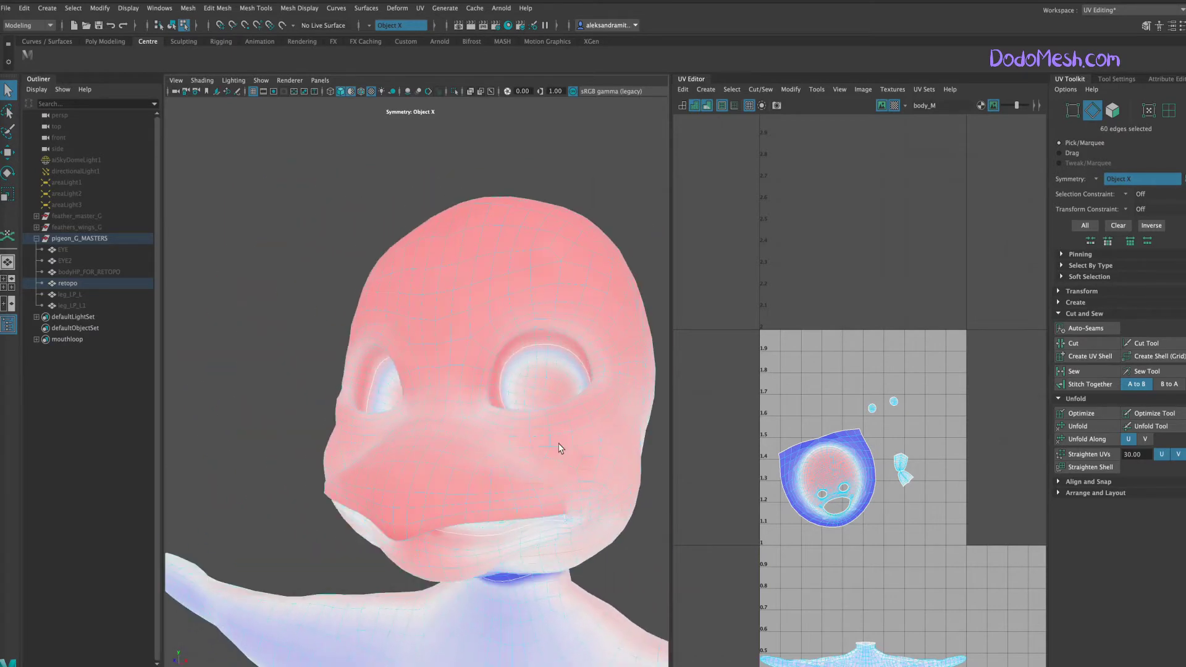
{"action": "mouse_move", "coordinate": [622, 561]}
{"action": "left_mouse_down", "text": "alt"}
{"action": "mouse_move", "coordinate": [679, 564]}
{"action": "mouse_move", "coordinate": [608, 434]}
{"action": "left_mouse_up", "text": "alt"}
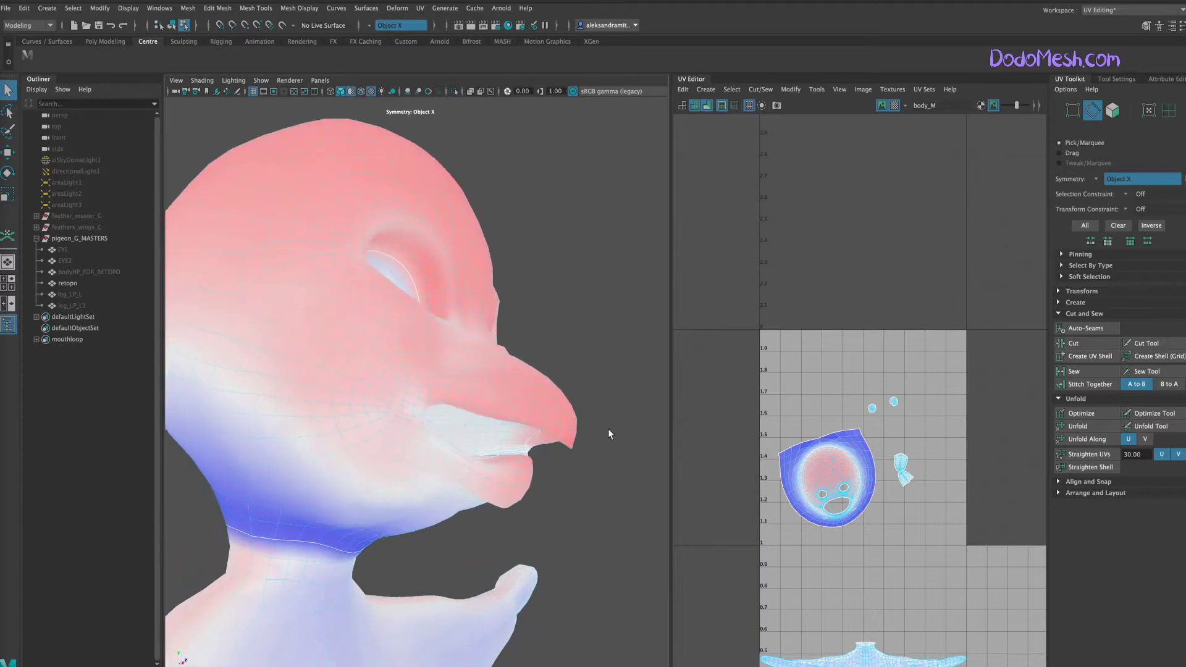
{"action": "left_click_drag", "start_coordinate": [558, 535], "coordinate": [573, 515], "text": "alt"}
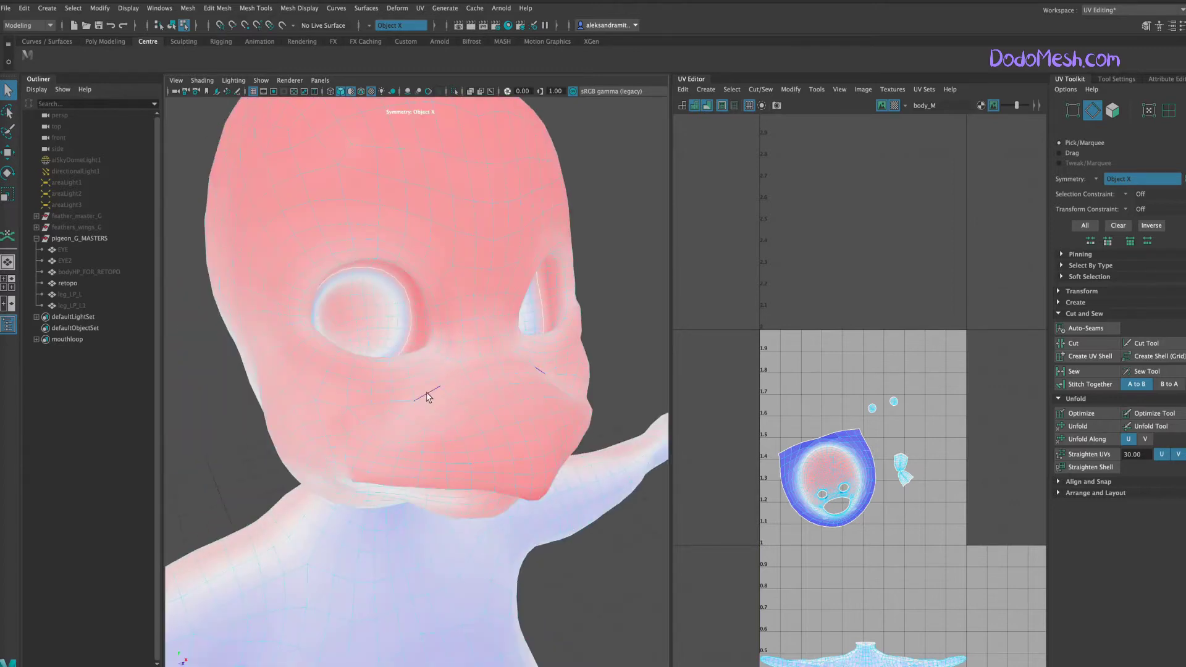
{"action": "left_click", "coordinate": [454, 381]}
{"action": "mouse_move", "coordinate": [496, 364]}
{"action": "left_mouse_down", "text": "alt"}
{"action": "mouse_move", "coordinate": [630, 368]}
{"action": "mouse_move", "coordinate": [400, 396]}
{"action": "left_mouse_up", "text": "alt"}
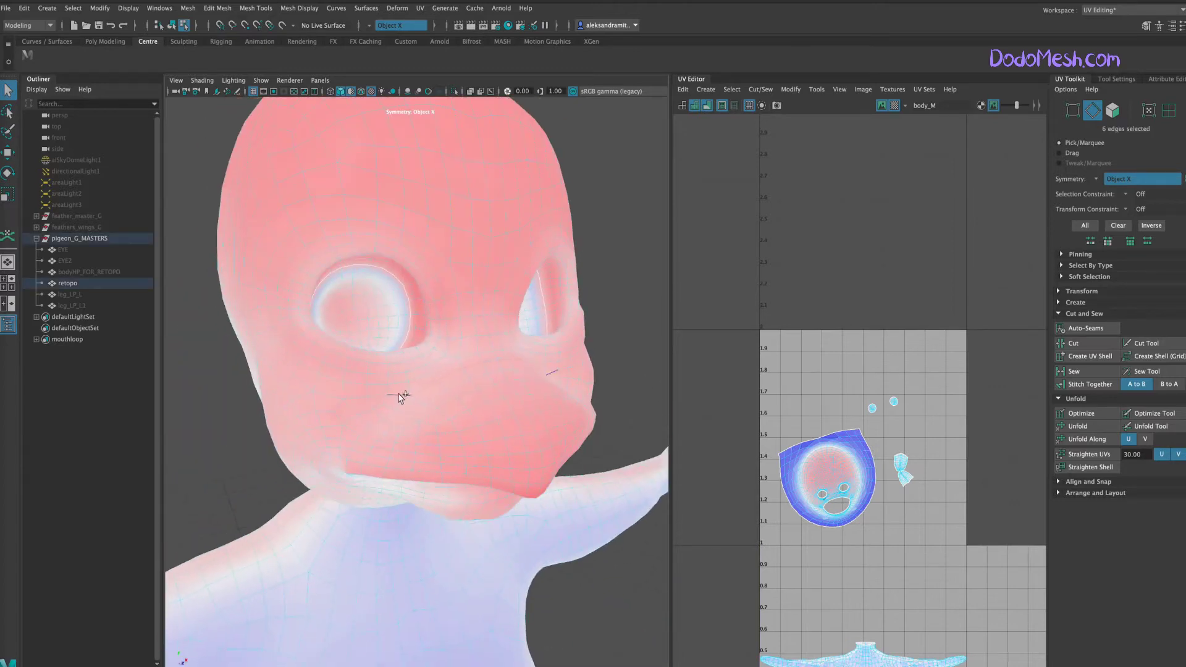
{"action": "mouse_move", "coordinate": [625, 413]}
{"action": "left_mouse_down", "text": "alt"}
{"action": "mouse_move", "coordinate": [344, 379]}
{"action": "mouse_move", "coordinate": [617, 493]}
{"action": "mouse_move", "coordinate": [564, 519]}
{"action": "mouse_move", "coordinate": [628, 513]}
{"action": "left_mouse_up", "text": "alt"}
- Cut the UVs along the face seam and inspect the resulting face shell
{"action": "left_click", "coordinate": [1079, 349]}
{"action": "right_click", "coordinate": [805, 481]}
{"action": "left_click", "coordinate": [827, 507]}
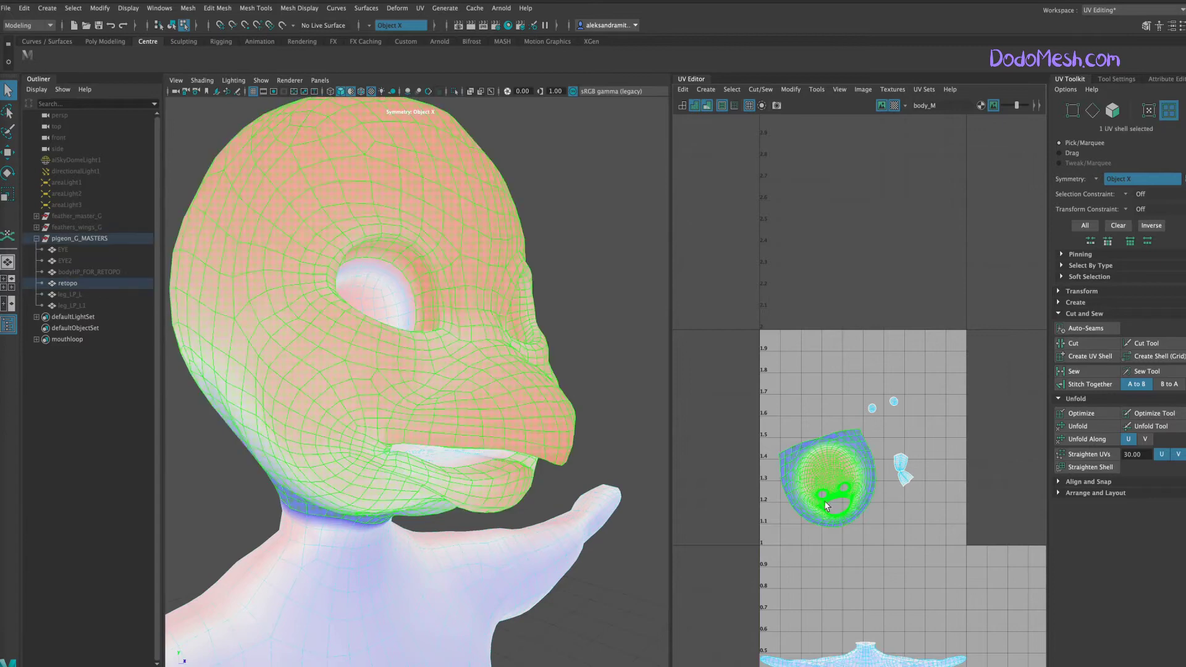
{"action": "key", "text": "w"}
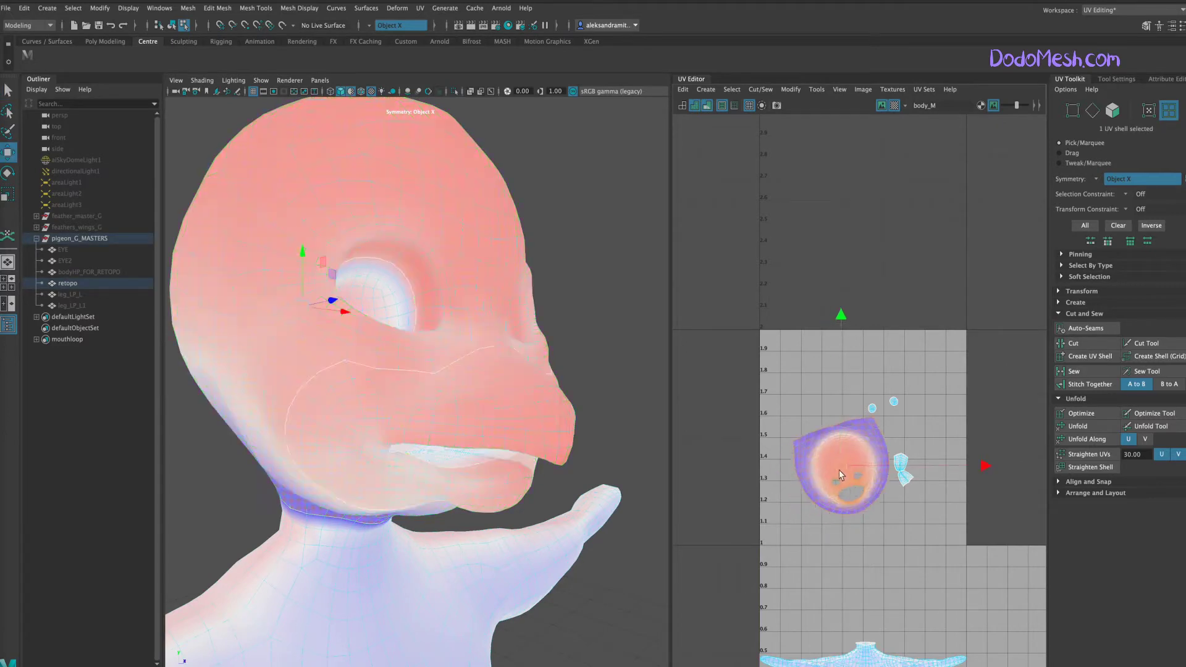
{"action": "key", "text": "f"}
{"action": "left_click", "coordinate": [839, 488]}
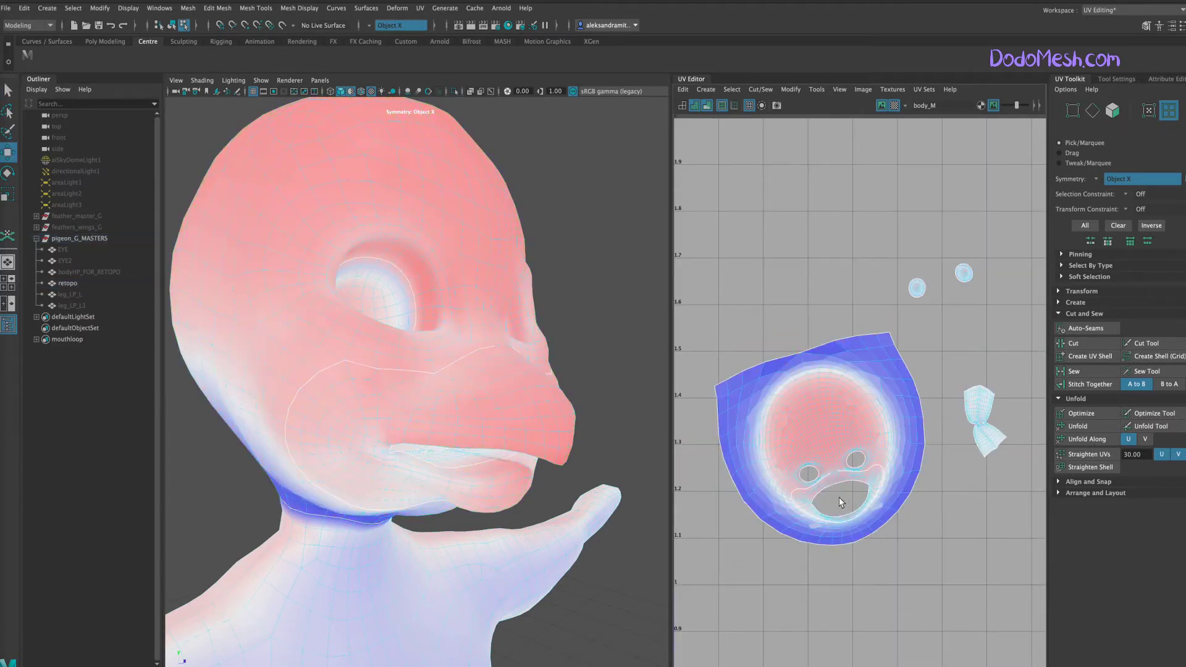
{"action": "left_click", "coordinate": [840, 501]}
- Cut the mouth edge loop into its own shell, move it upper right and optimize it
{"action": "left_click_drag", "start_coordinate": [401, 346], "coordinate": [459, 353], "text": "alt"}
{"action": "key", "text": "F10"}
{"action": "double_click", "coordinate": [459, 354]}
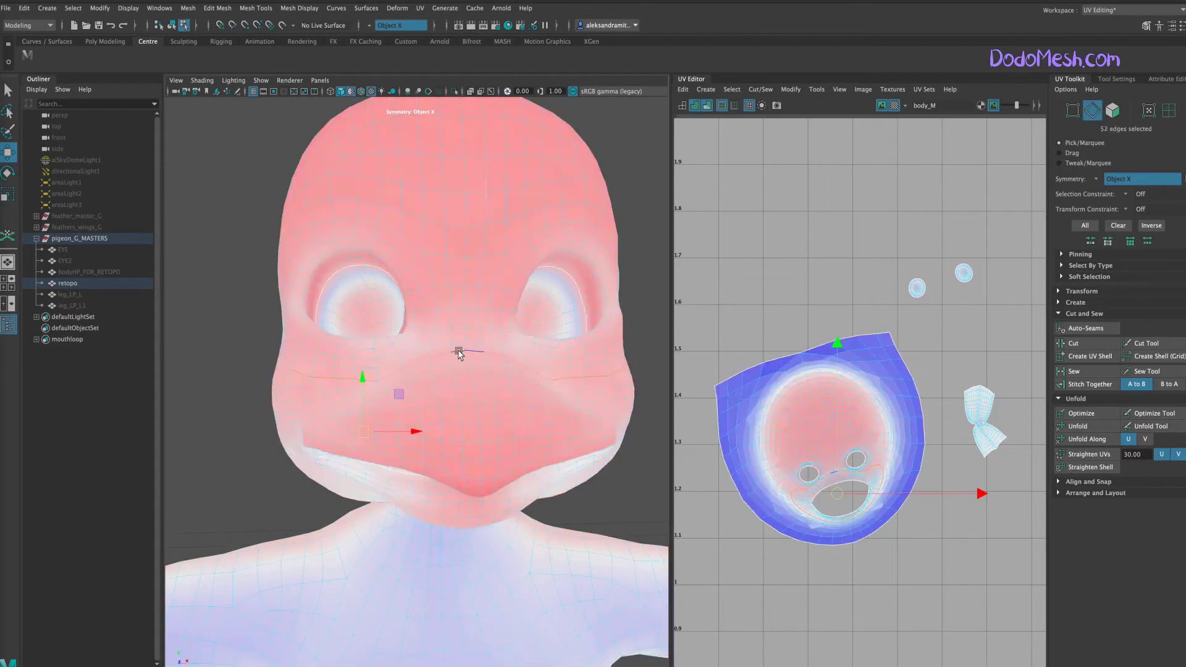
{"action": "left_click", "coordinate": [1090, 355]}
{"action": "left_click_drag", "start_coordinate": [837, 497], "coordinate": [970, 333]}
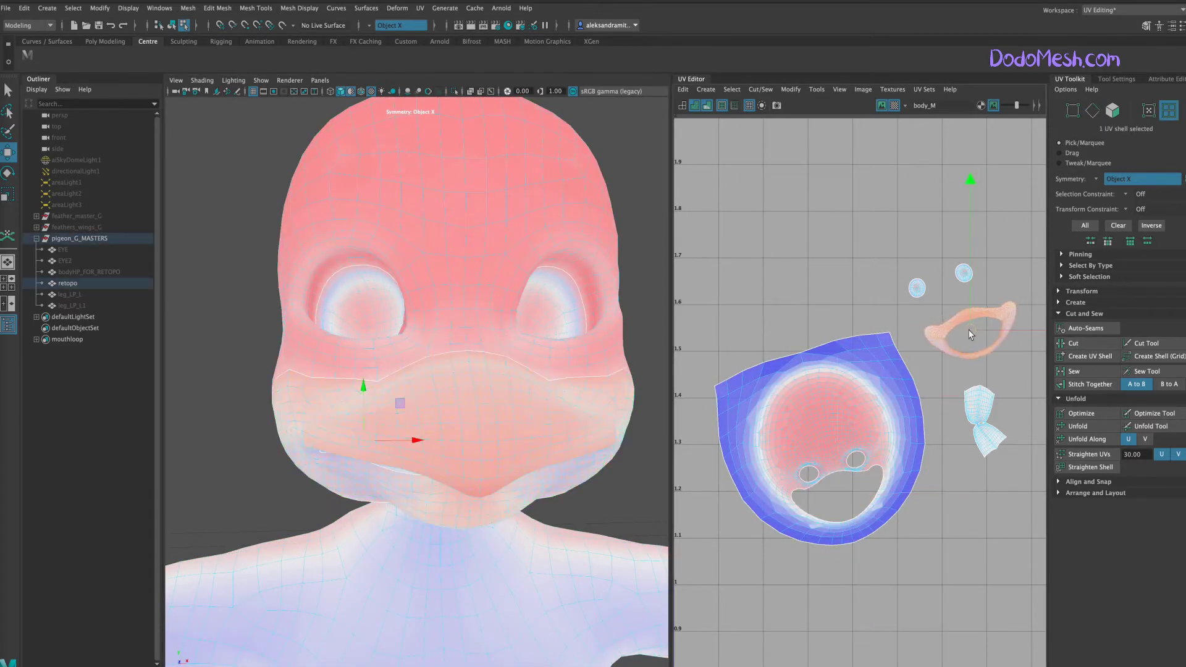
{"action": "left_click", "coordinate": [1081, 413]}
- Cut the UVs along the head seam edges and unfold the head shell flat
{"action": "mouse_move", "coordinate": [627, 482]}
{"action": "left_mouse_down", "text": "alt"}
{"action": "mouse_move", "coordinate": [627, 503]}
{"action": "mouse_move", "coordinate": [485, 488]}
{"action": "mouse_move", "coordinate": [604, 476]}
{"action": "mouse_move", "coordinate": [642, 491]}
{"action": "mouse_move", "coordinate": [556, 482]}
{"action": "mouse_move", "coordinate": [564, 491]}
{"action": "left_mouse_up", "text": "alt"}
{"action": "scroll", "coordinate": [592, 497], "scroll_direction": "down", "scroll_amount": 3}
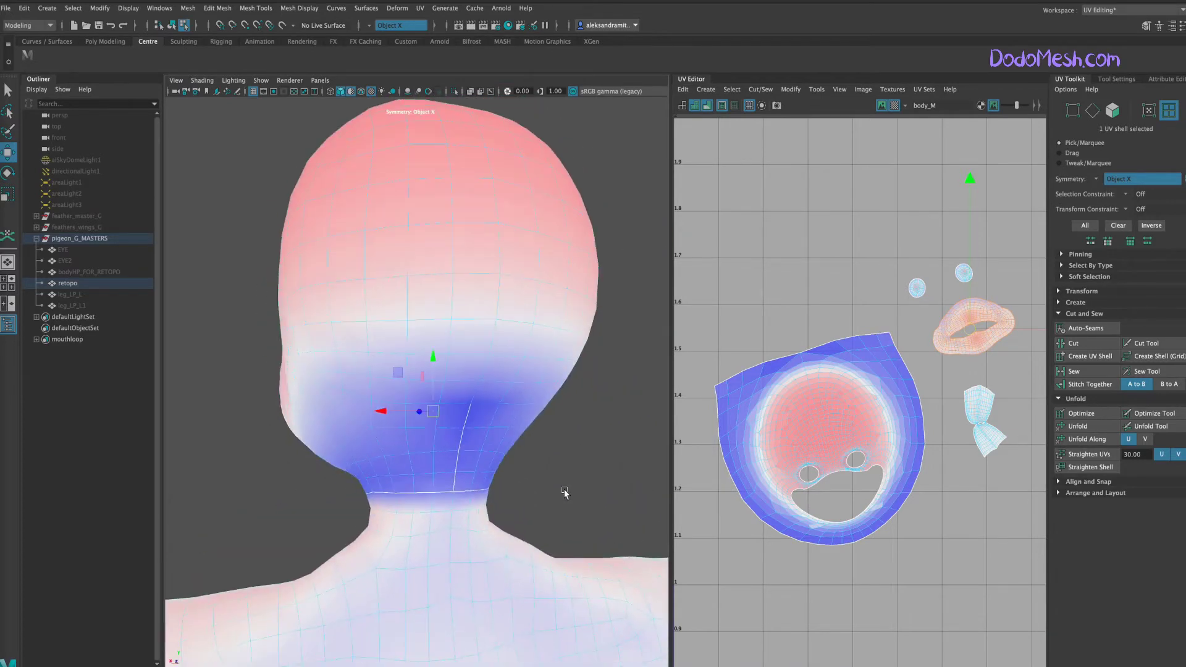
{"action": "scroll", "coordinate": [564, 492], "scroll_direction": "down", "scroll_amount": 3}
{"action": "left_click_drag", "start_coordinate": [490, 476], "coordinate": [617, 482], "text": "alt"}
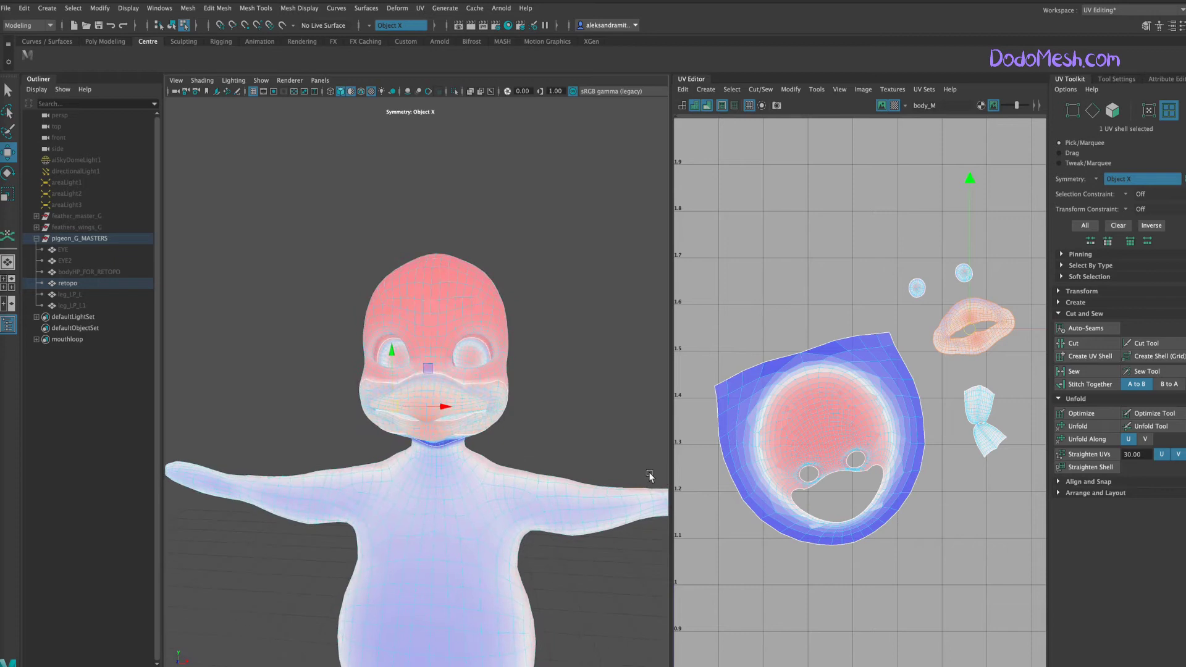
{"action": "scroll", "coordinate": [837, 440], "scroll_direction": "up", "scroll_amount": 2}
{"action": "scroll", "coordinate": [846, 432], "scroll_direction": "up", "scroll_amount": 2}
{"action": "right_click_drag", "start_coordinate": [848, 435], "coordinate": [846, 395]}
{"action": "left_click", "coordinate": [763, 278]}
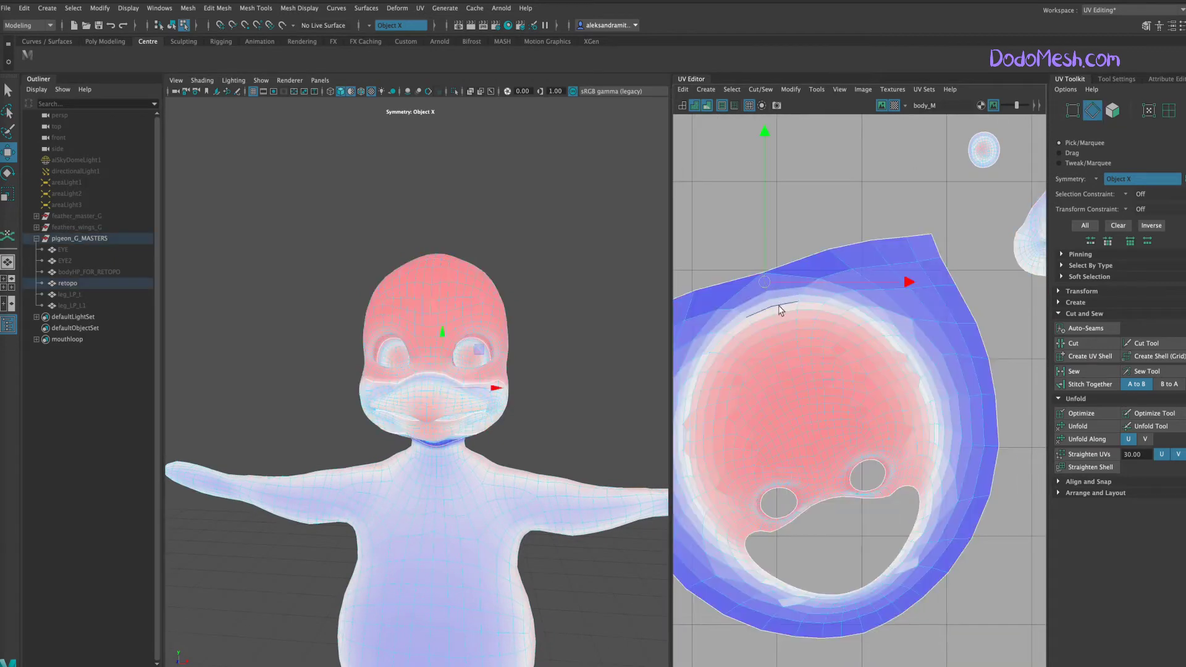
{"action": "key", "text": "q"}
{"action": "left_click", "coordinate": [777, 316], "text": "shift"}
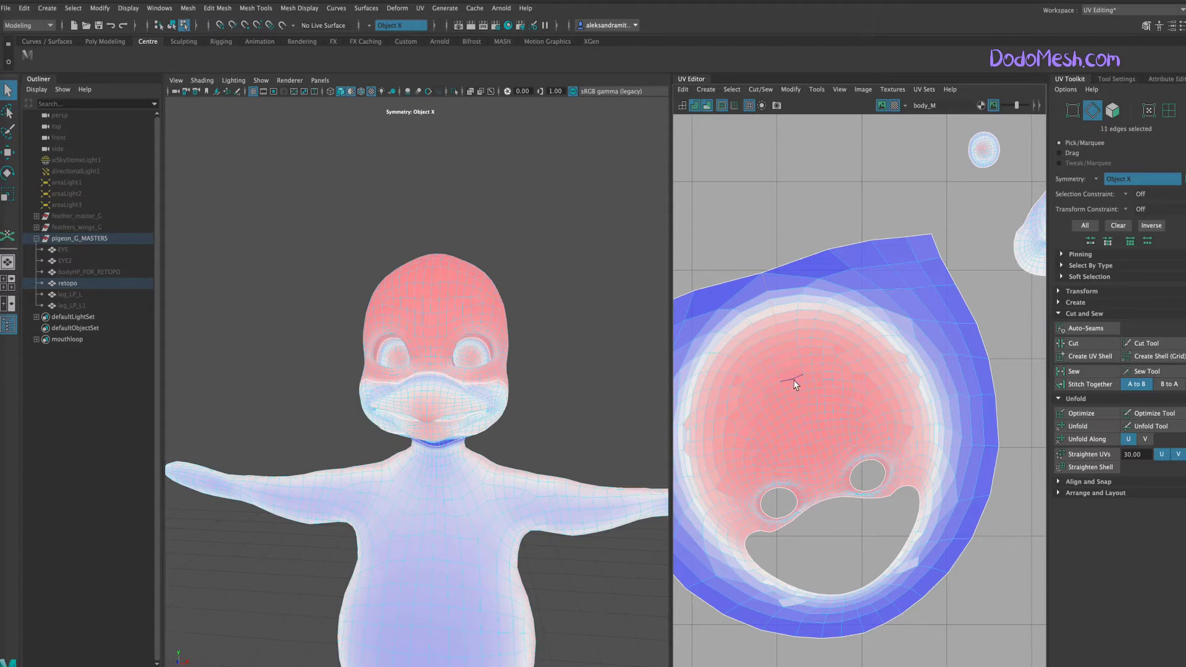
{"action": "left_click", "coordinate": [1080, 343]}
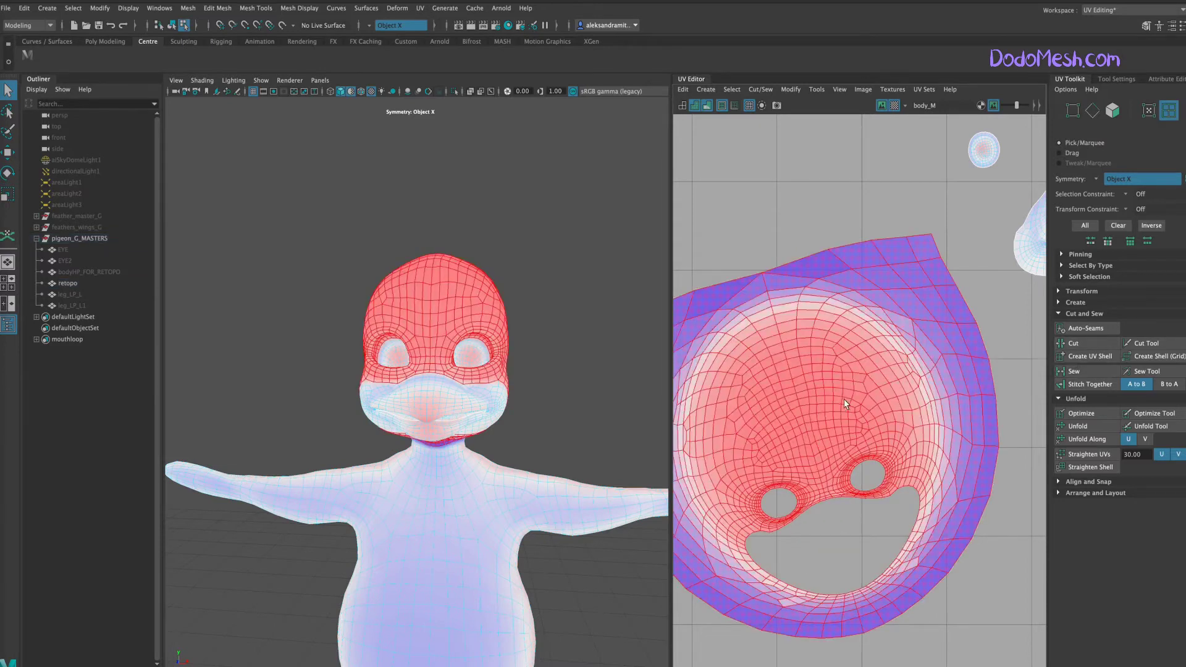
{"action": "left_click", "coordinate": [1077, 426]}
- Clear the selection, view the pigeon from the side and switch to edge selection
{"action": "left_click", "coordinate": [513, 488]}
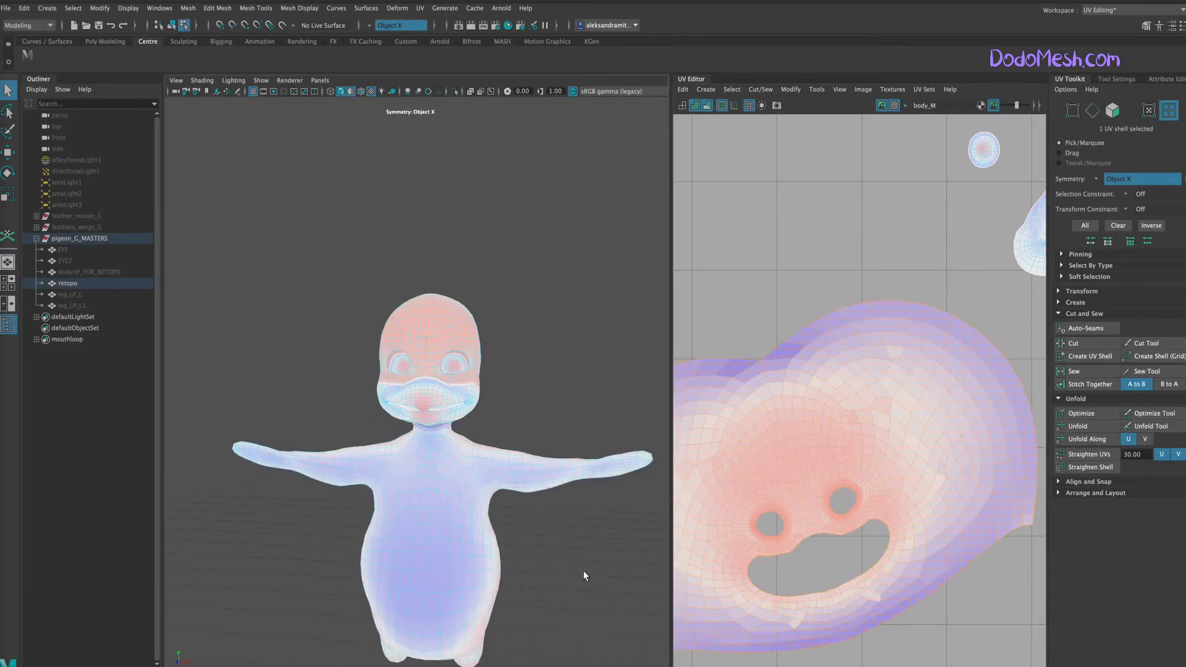
{"action": "mouse_move", "coordinate": [583, 570]}
{"action": "left_mouse_down", "text": "alt"}
{"action": "mouse_move", "coordinate": [645, 573]}
{"action": "mouse_move", "coordinate": [576, 568]}
{"action": "left_mouse_up", "text": "alt"}
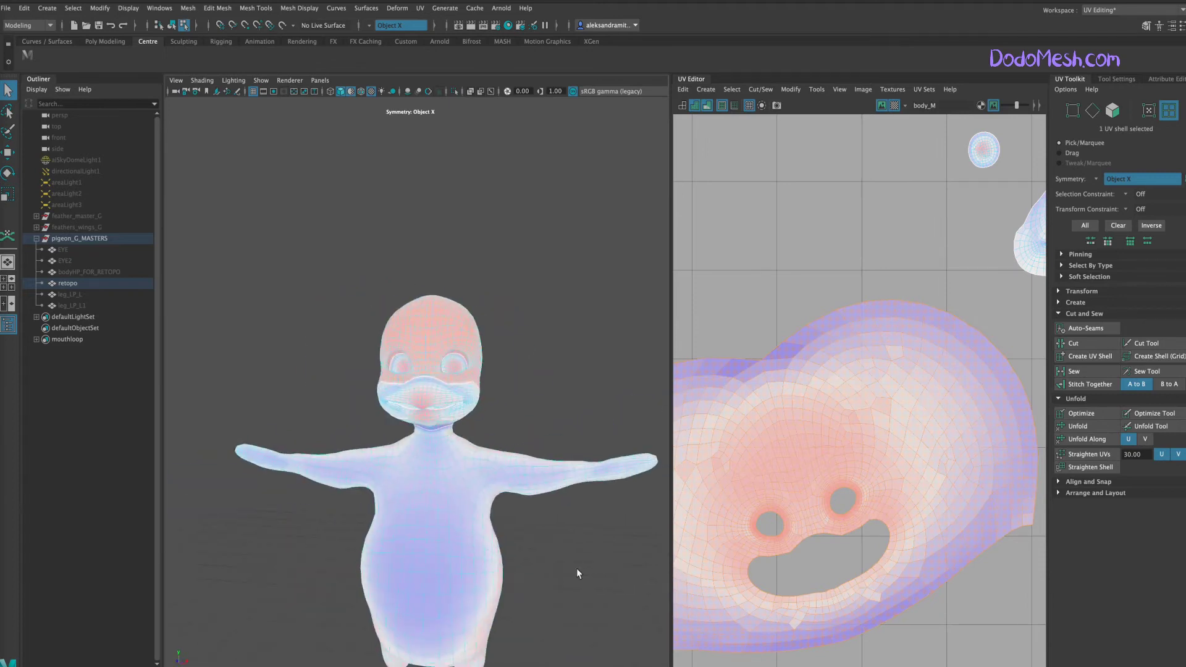
{"action": "scroll", "coordinate": [684, 489], "scroll_direction": "down", "scroll_amount": 2}
{"action": "scroll", "coordinate": [683, 489], "scroll_direction": "down", "scroll_amount": 1}
{"action": "scroll", "coordinate": [858, 501], "scroll_direction": "down", "scroll_amount": 1}
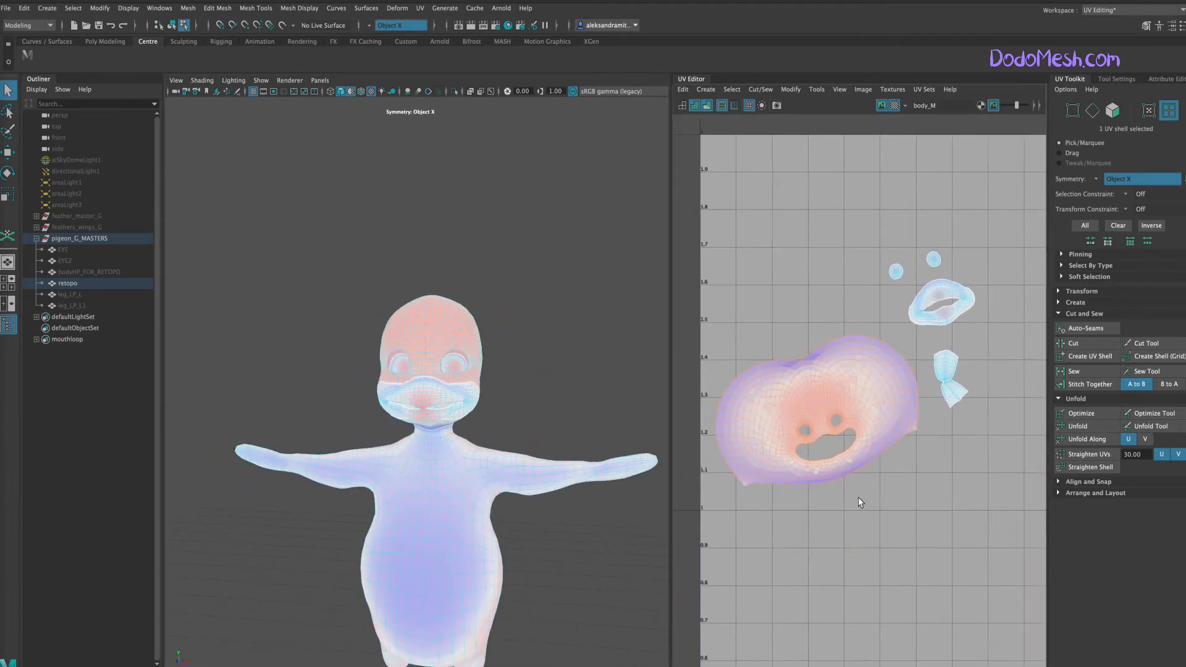
{"action": "scroll", "coordinate": [858, 496], "scroll_direction": "up", "scroll_amount": 1}
{"action": "scroll", "coordinate": [858, 497], "scroll_direction": "up", "scroll_amount": 2}
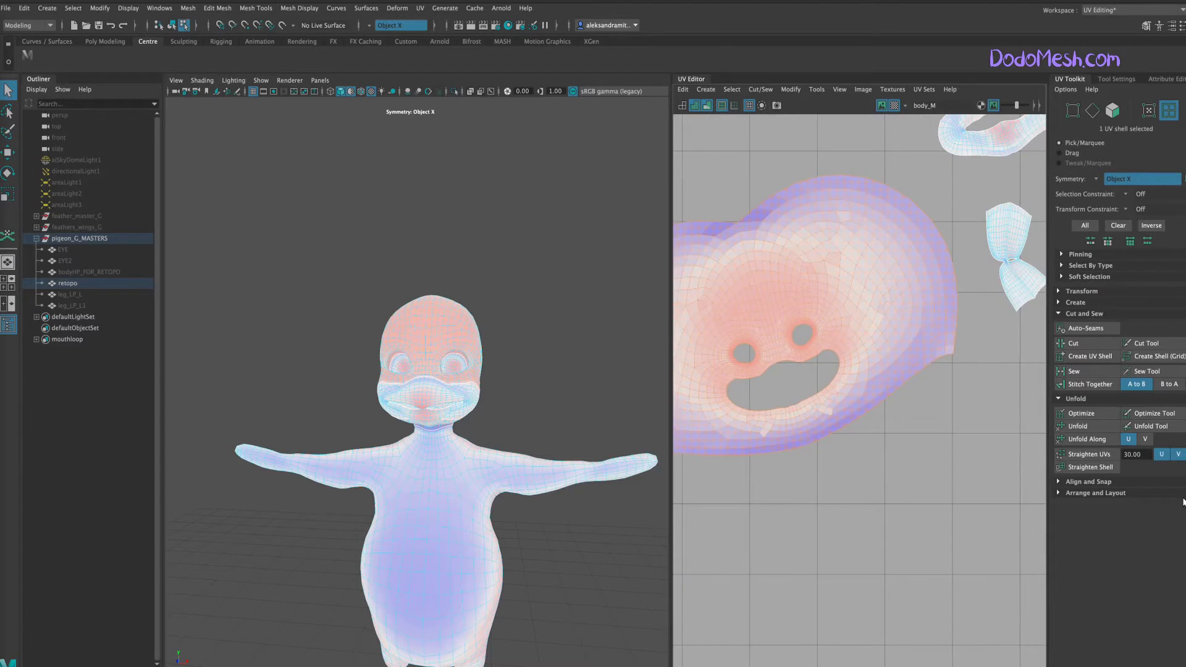
{"action": "scroll", "coordinate": [840, 442], "scroll_direction": "down", "scroll_amount": 2}
{"action": "key", "text": "F8"}
{"action": "key", "text": "F9"}
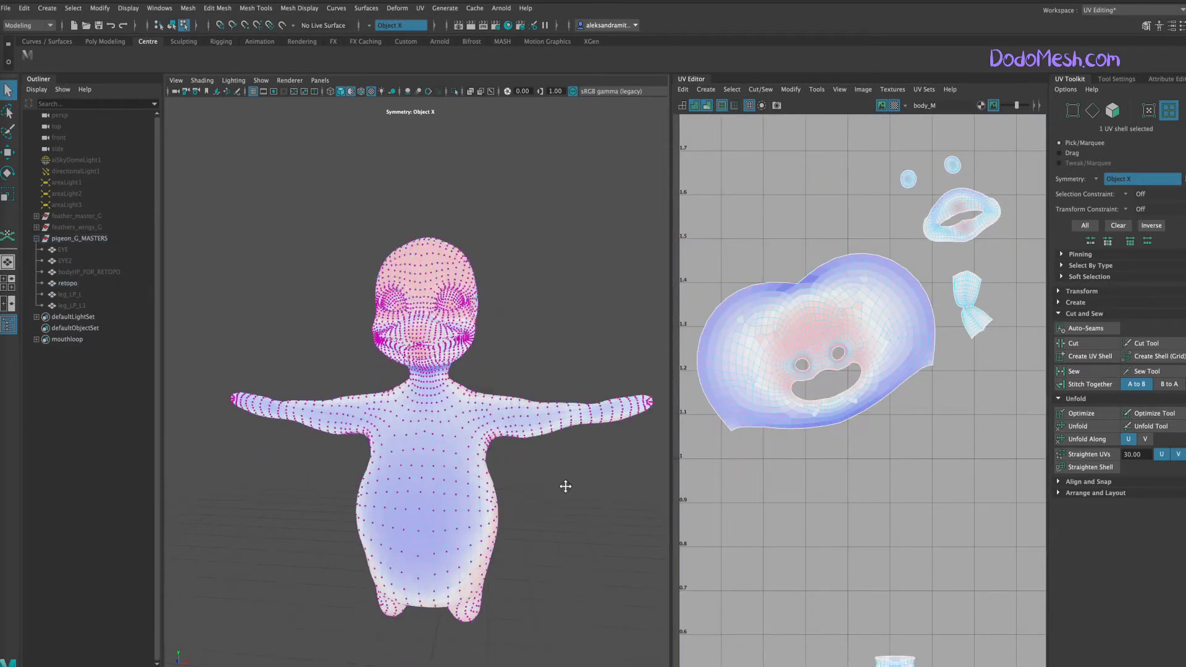
{"action": "key", "text": "F10"}
{"action": "scroll", "coordinate": [858, 432], "scroll_direction": "down", "scroll_amount": 2}
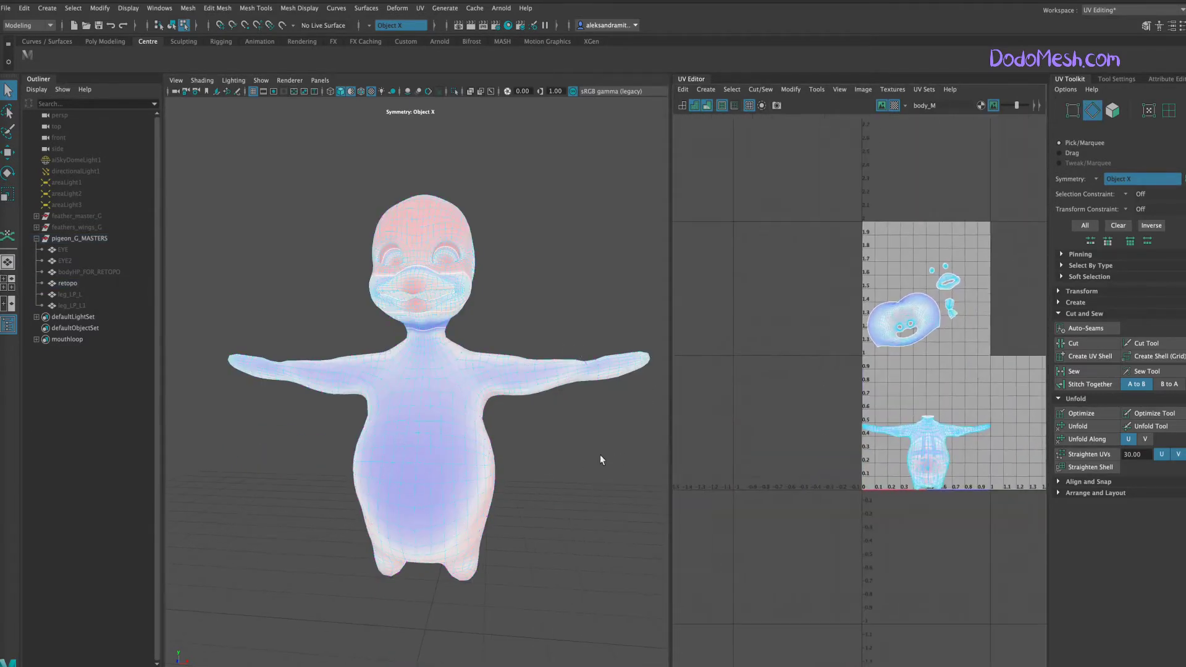
- Return to a front view and try a torso edge selection, undoing the oversized pick
{"action": "scroll", "coordinate": [599, 454], "scroll_direction": "up", "scroll_amount": 2}
{"action": "left_click_drag", "start_coordinate": [579, 521], "coordinate": [587, 340], "text": "alt"}
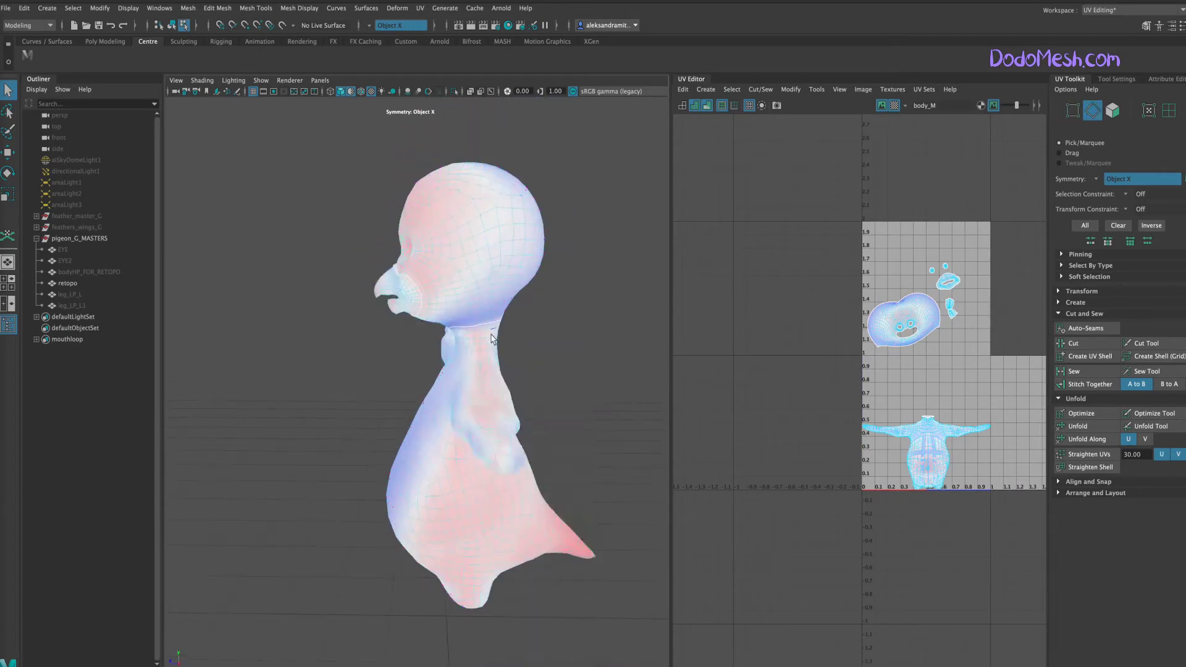
{"action": "key", "text": "bracketleft"}
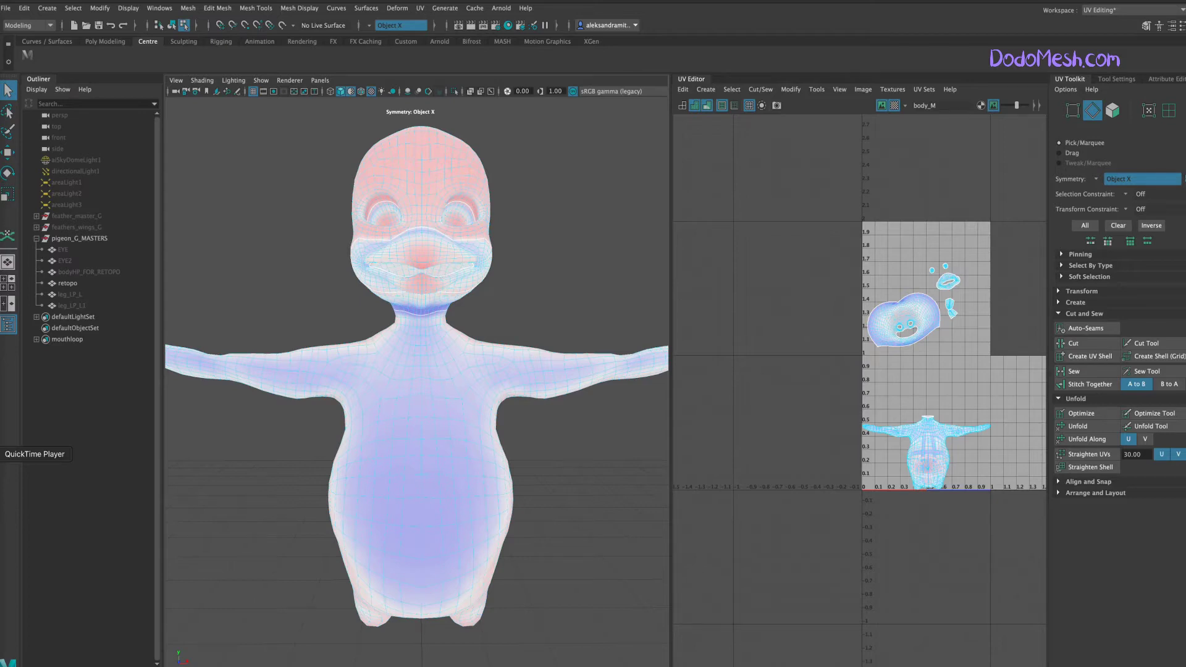
{"action": "right_click", "coordinate": [450, 379]}
{"action": "left_click_drag", "start_coordinate": [569, 490], "coordinate": [483, 397], "text": "alt"}
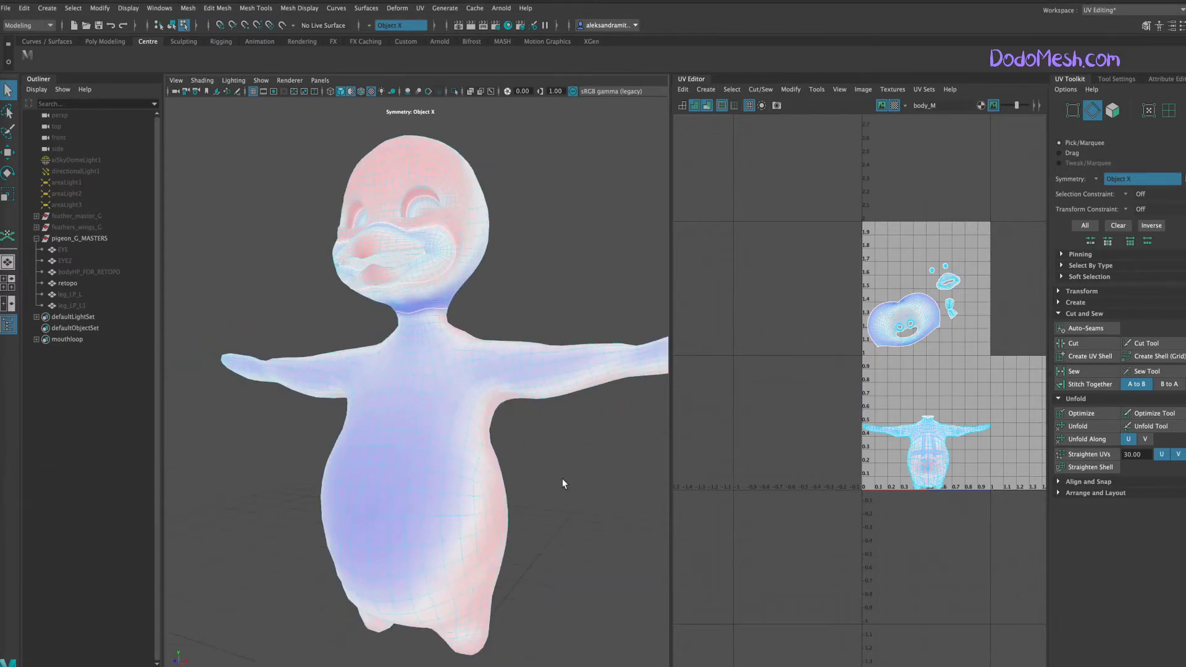
{"action": "scroll", "coordinate": [500, 432], "scroll_direction": "up", "scroll_amount": 5}
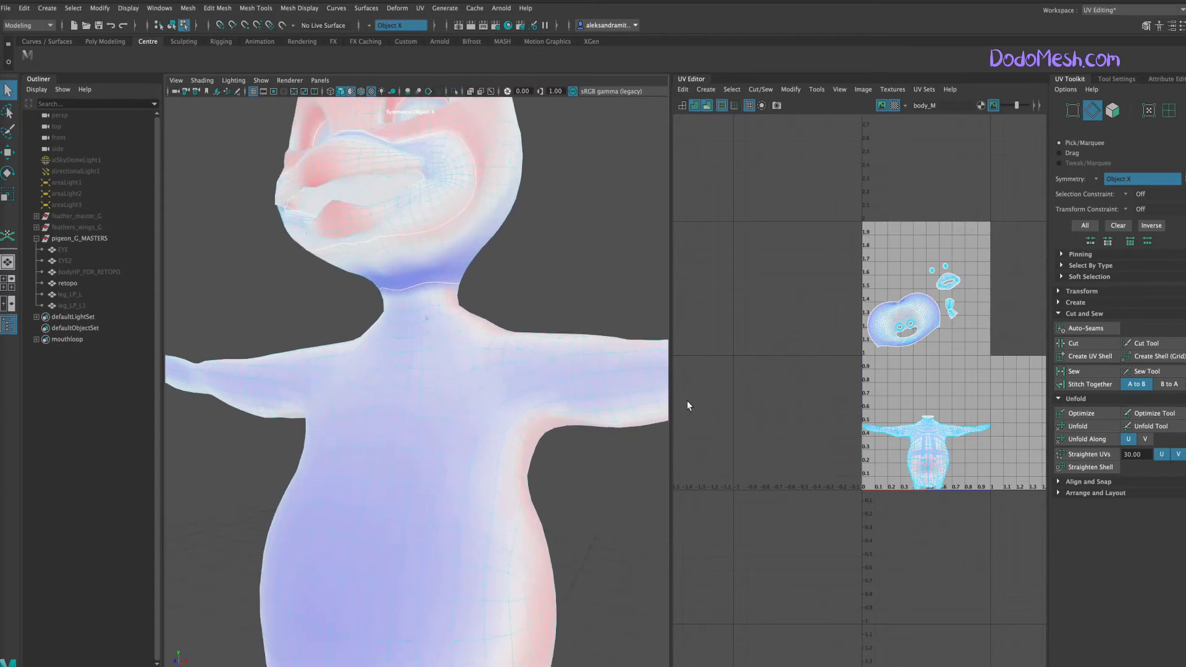
{"action": "left_click", "coordinate": [499, 407]}
{"action": "mouse_move", "coordinate": [587, 514]}
{"action": "left_mouse_down", "text": "alt"}
{"action": "mouse_move", "coordinate": [718, 532]}
{"action": "mouse_move", "coordinate": [595, 490]}
{"action": "mouse_move", "coordinate": [499, 377]}
{"action": "left_mouse_up", "text": "alt"}
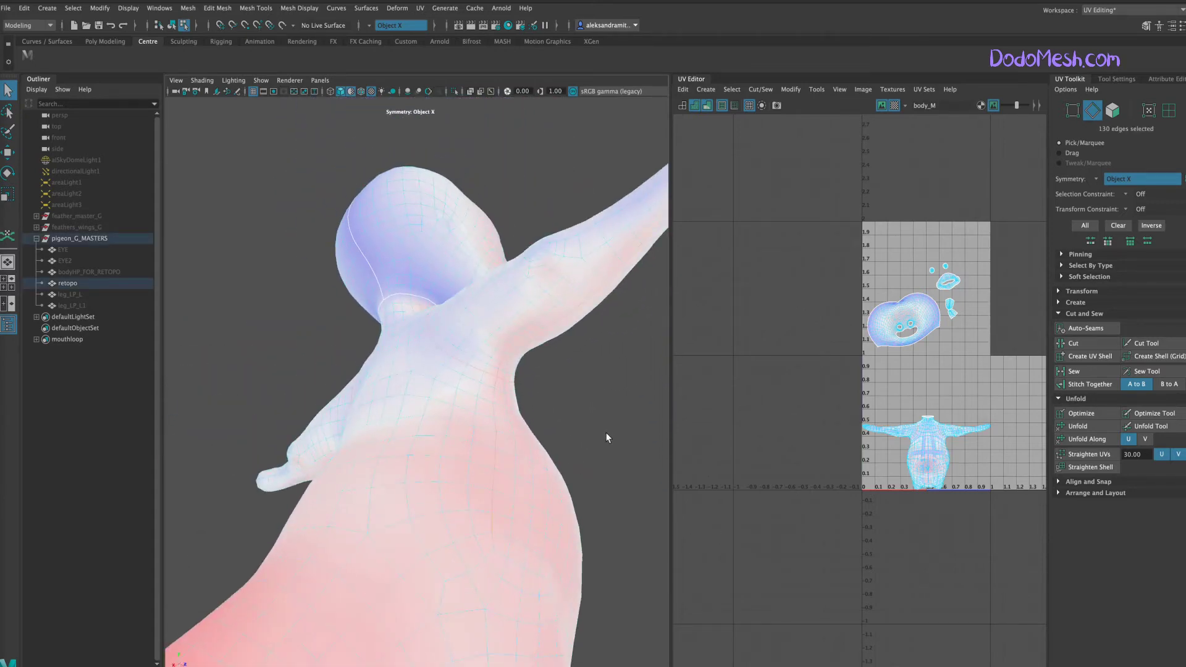
{"action": "key", "text": "ctrl+z"}
- Select the shoulder and arm edge loops as a seam and cut the arm UVs free
{"action": "double_click", "coordinate": [627, 270], "text": "shift"}
{"action": "scroll", "coordinate": [620, 302], "scroll_direction": "down", "scroll_amount": 3}
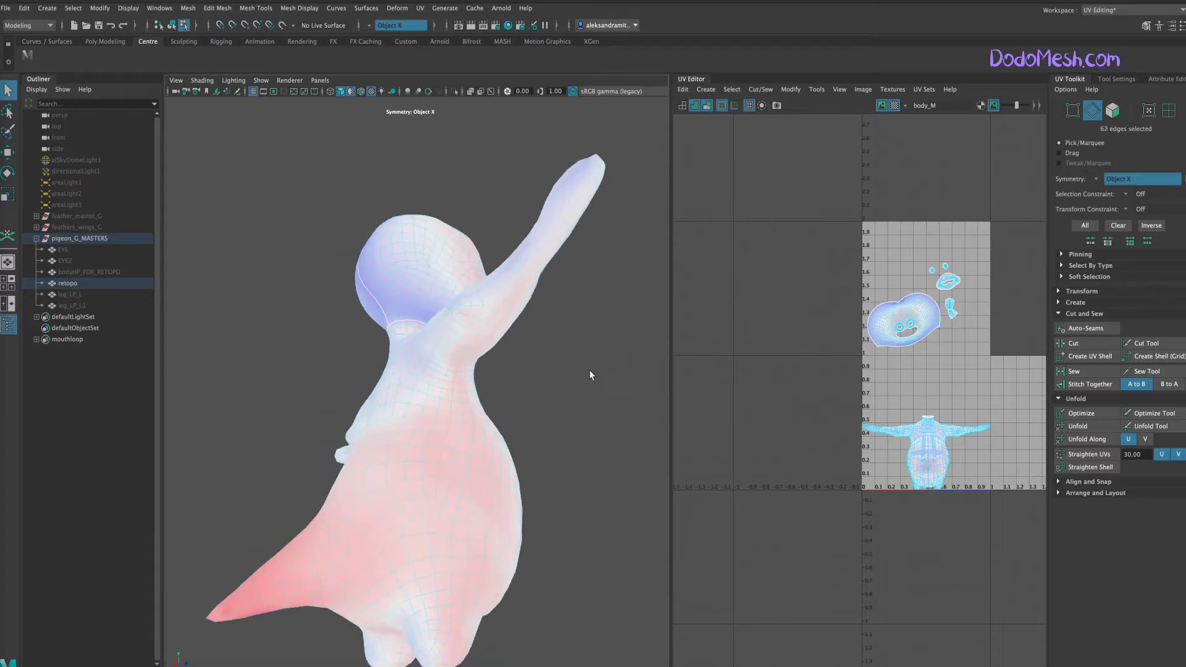
{"action": "left_click_drag", "start_coordinate": [589, 369], "coordinate": [596, 251], "text": "alt"}
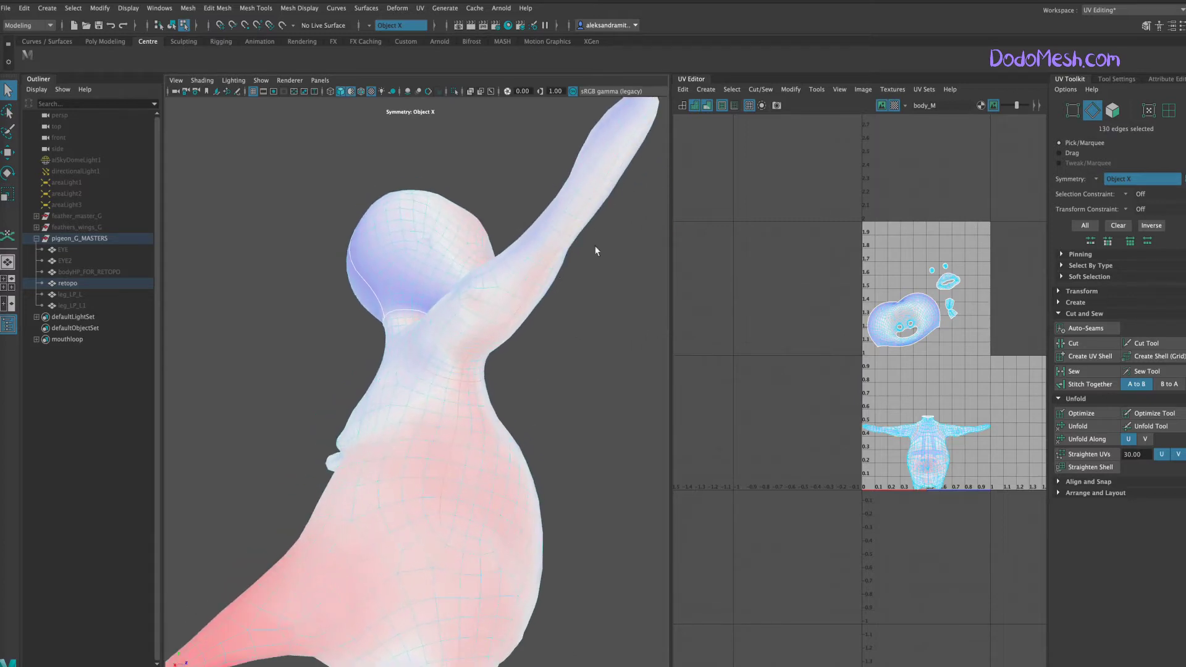
{"action": "double_click", "coordinate": [620, 170], "text": "shift"}
{"action": "mouse_move", "coordinate": [620, 169]}
{"action": "left_mouse_down", "text": "alt"}
{"action": "mouse_move", "coordinate": [580, 368]}
{"action": "mouse_move", "coordinate": [543, 375]}
{"action": "left_mouse_up", "text": "alt"}
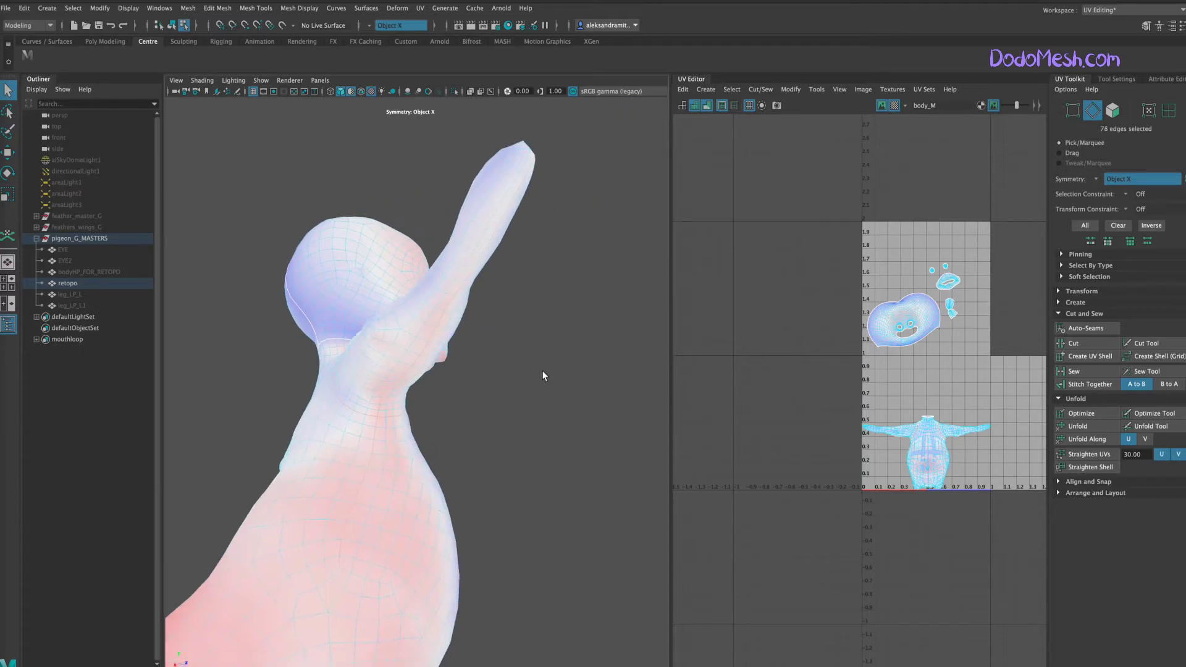
{"action": "left_click", "coordinate": [528, 175], "text": "shift"}
{"action": "left_click_drag", "start_coordinate": [563, 490], "coordinate": [545, 491], "text": "alt"}
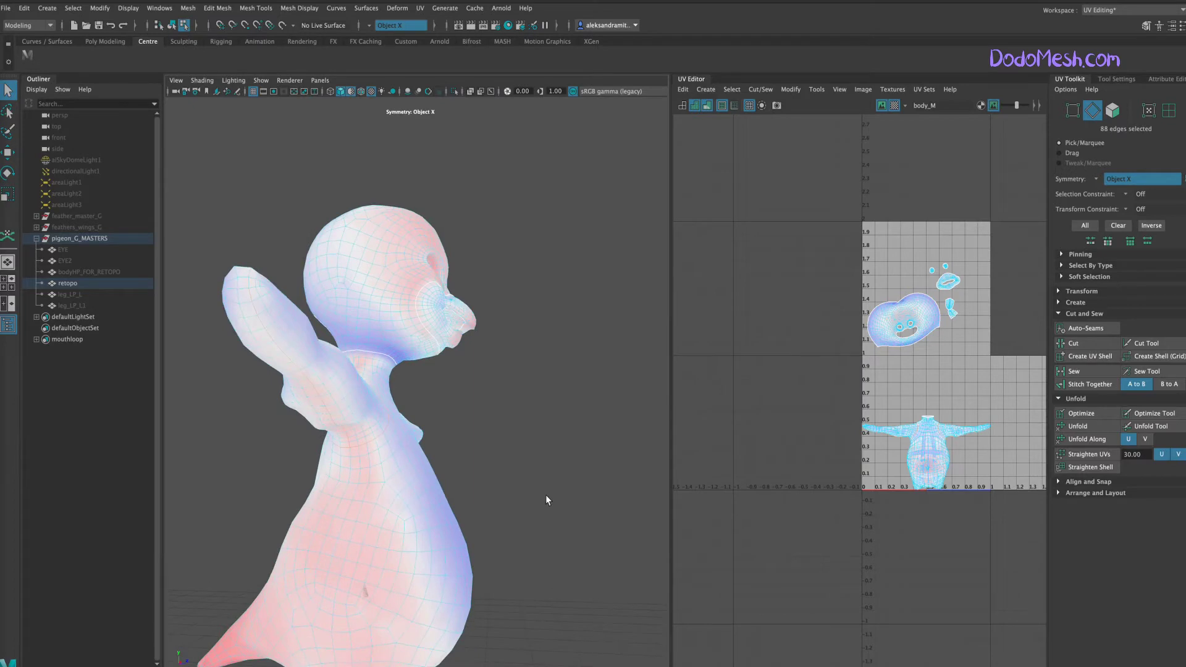
{"action": "left_click", "coordinate": [1072, 343]}
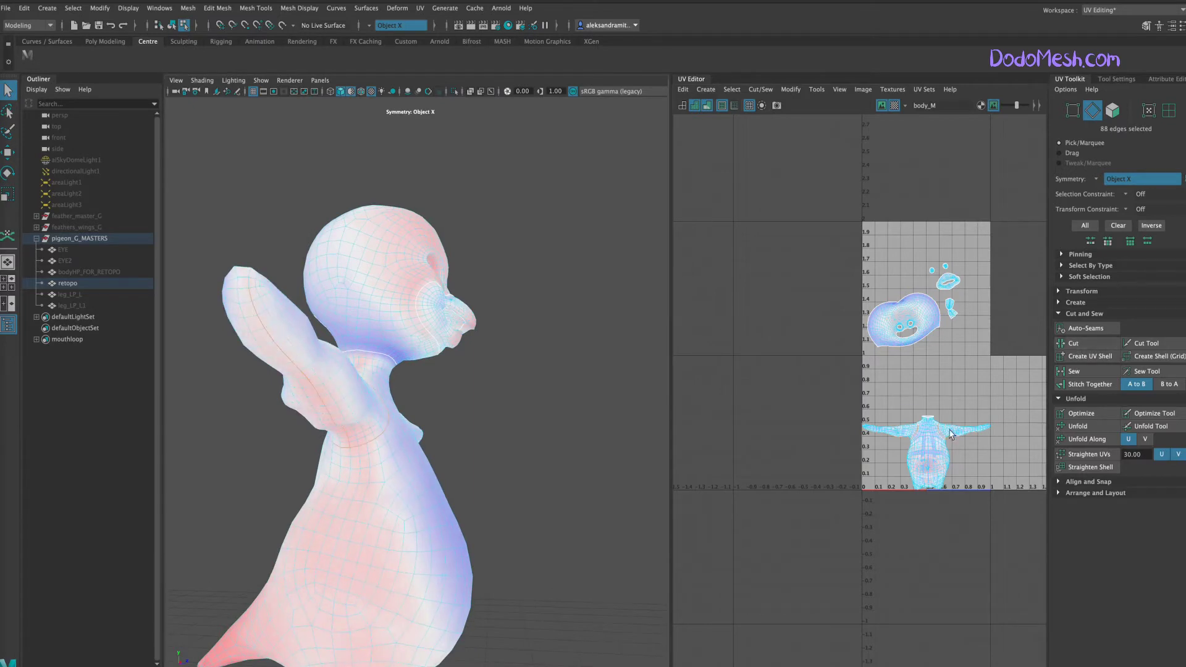
- Unfold the separated arm UV shells into flat shapes
{"action": "scroll", "coordinate": [855, 381], "scroll_direction": "up", "scroll_amount": 2}
{"action": "left_click", "coordinate": [855, 381]}
{"action": "left_click", "coordinate": [1078, 426]}
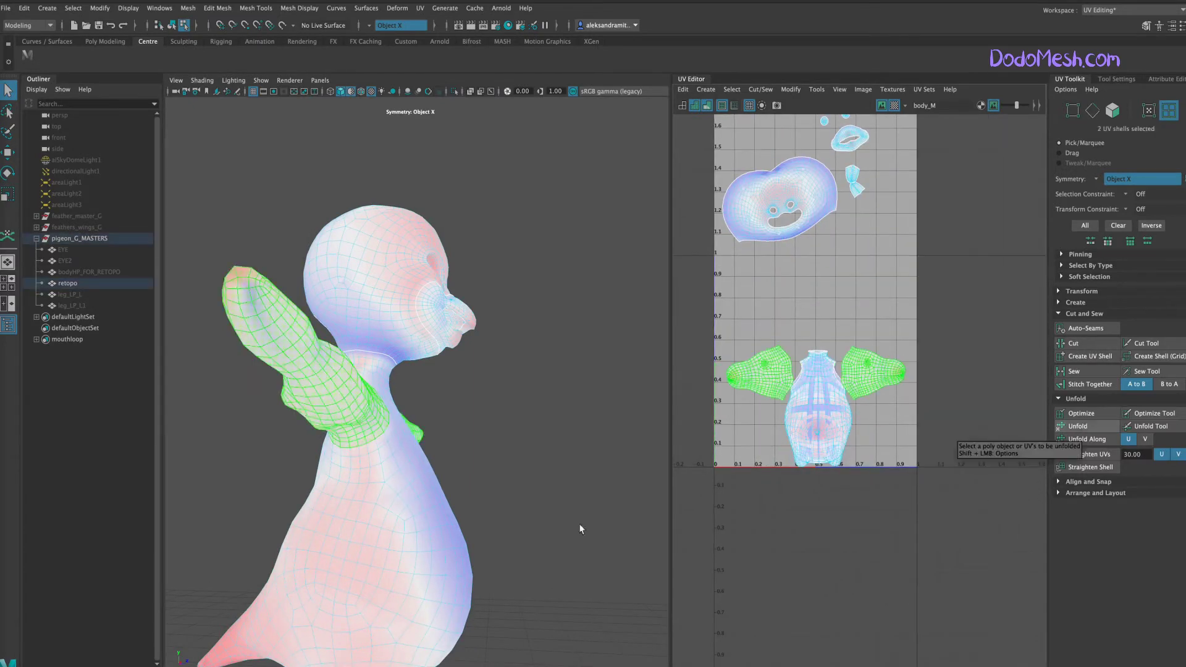
{"action": "left_click_drag", "start_coordinate": [579, 526], "coordinate": [510, 538], "text": "alt"}
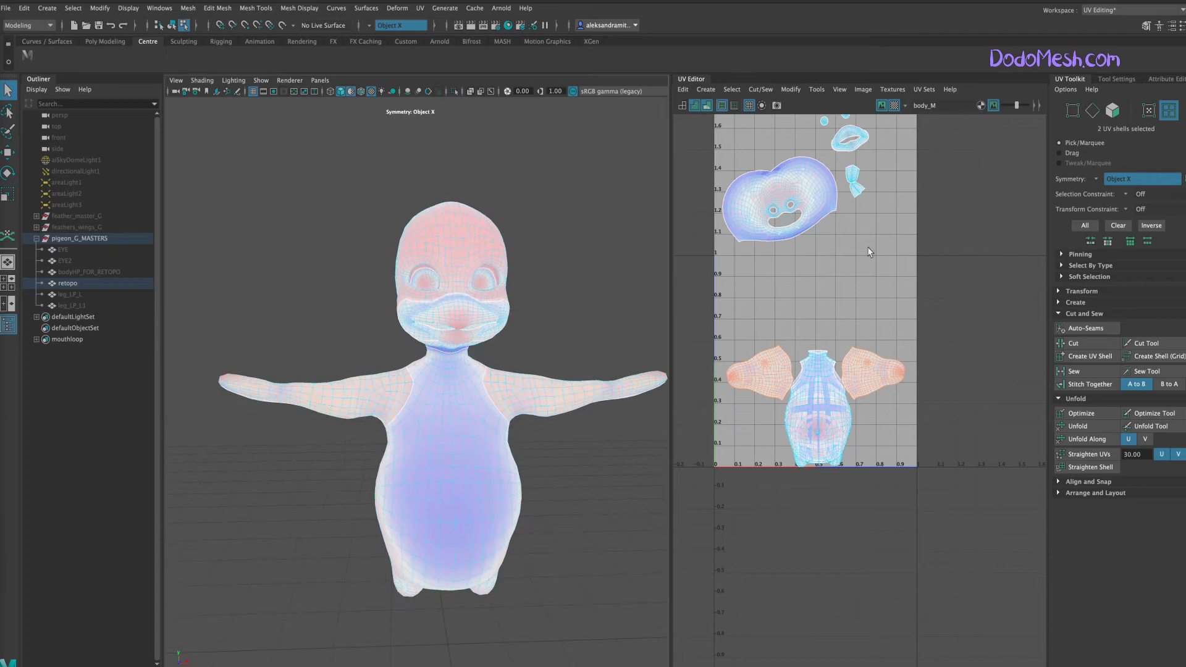
- Pick a crown edge on the head shell and unfold the head UV shell
{"action": "scroll", "coordinate": [867, 247], "scroll_direction": "up", "scroll_amount": 3}
{"action": "left_click", "coordinate": [839, 395]}
{"action": "right_click_drag", "start_coordinate": [840, 395], "coordinate": [803, 396]}
{"action": "scroll", "coordinate": [803, 395], "scroll_direction": "up", "scroll_amount": 2}
{"action": "left_click", "coordinate": [819, 351]}
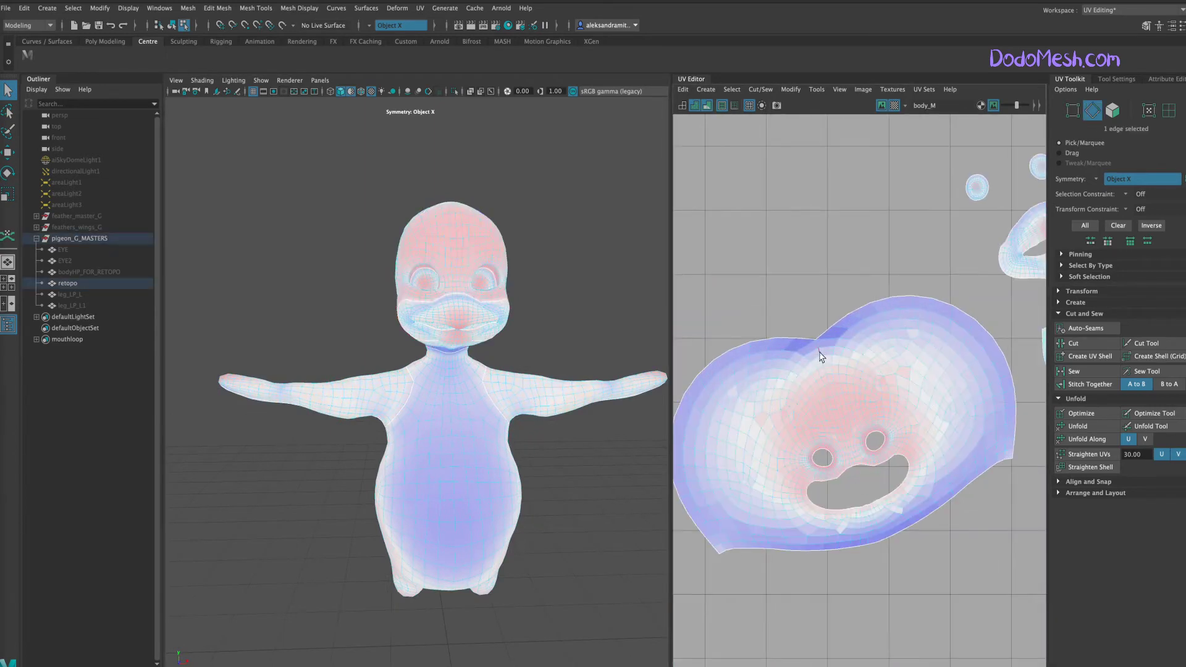
{"action": "right_click_drag", "start_coordinate": [840, 407], "coordinate": [796, 379]}
{"action": "left_click", "coordinate": [1078, 426]}
{"action": "left_click", "coordinate": [611, 550]}
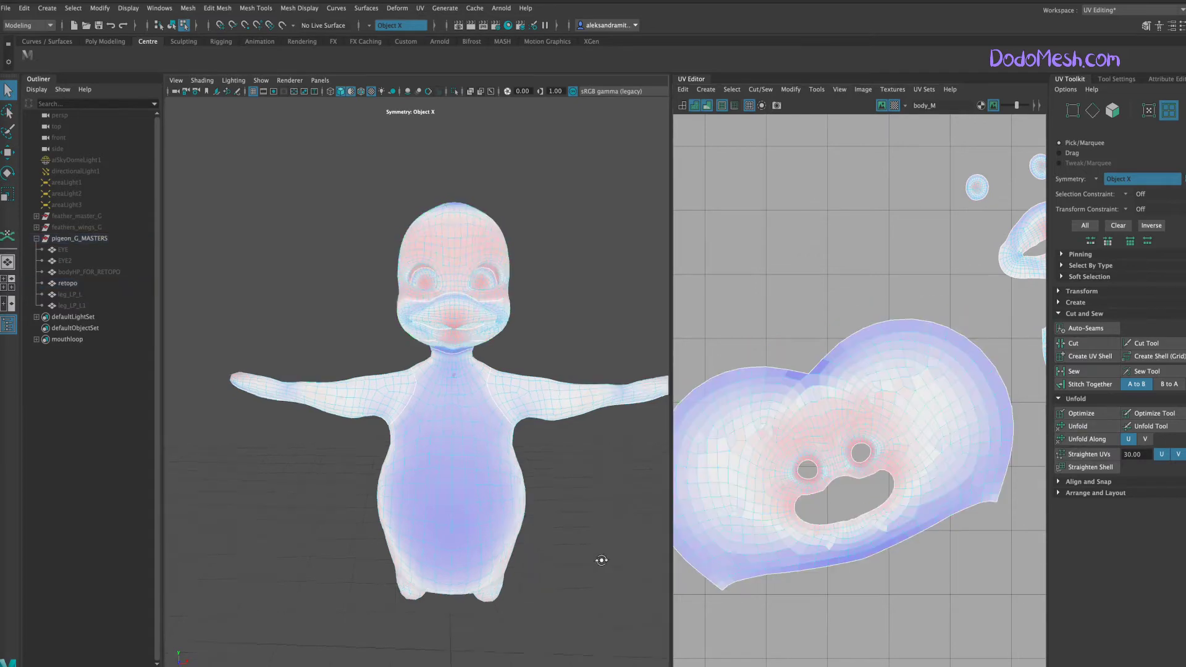
- Reselect the head edges and unfold the head shell again so it lies flatter
{"action": "mouse_move", "coordinate": [603, 558]}
{"action": "left_mouse_down", "text": "alt"}
{"action": "mouse_move", "coordinate": [561, 550]}
{"action": "mouse_move", "coordinate": [641, 582]}
{"action": "mouse_move", "coordinate": [606, 565]}
{"action": "left_mouse_up", "text": "alt"}
{"action": "scroll", "coordinate": [604, 565], "scroll_direction": "up", "scroll_amount": 5}
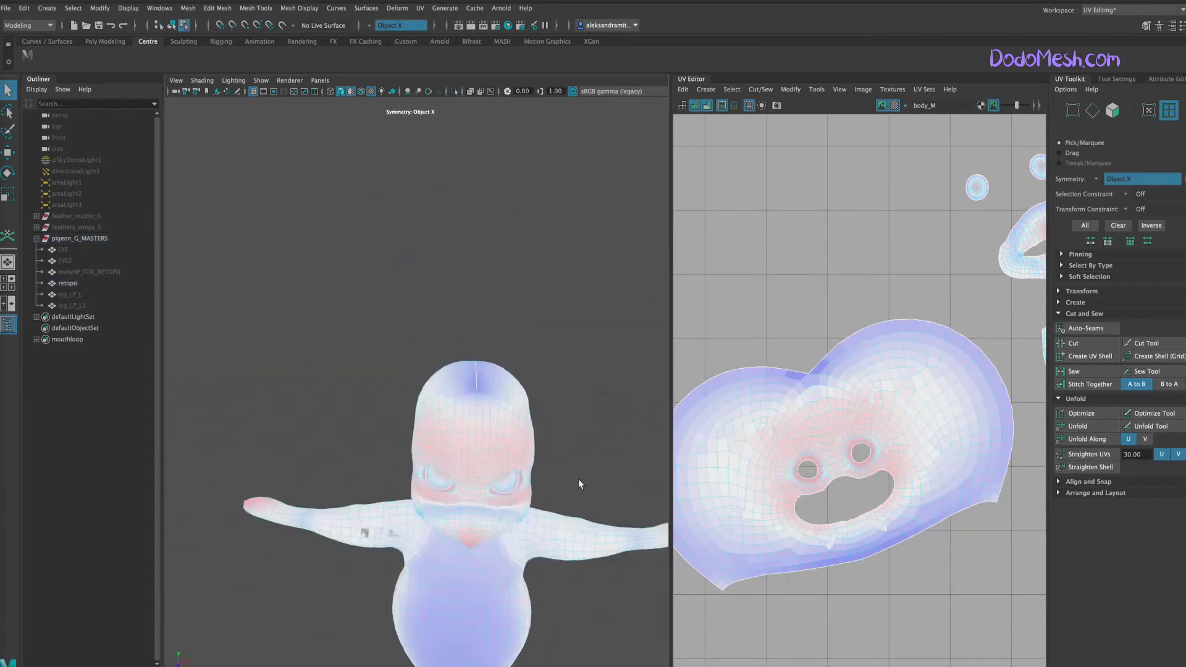
{"action": "right_click_drag", "start_coordinate": [543, 371], "coordinate": [542, 349]}
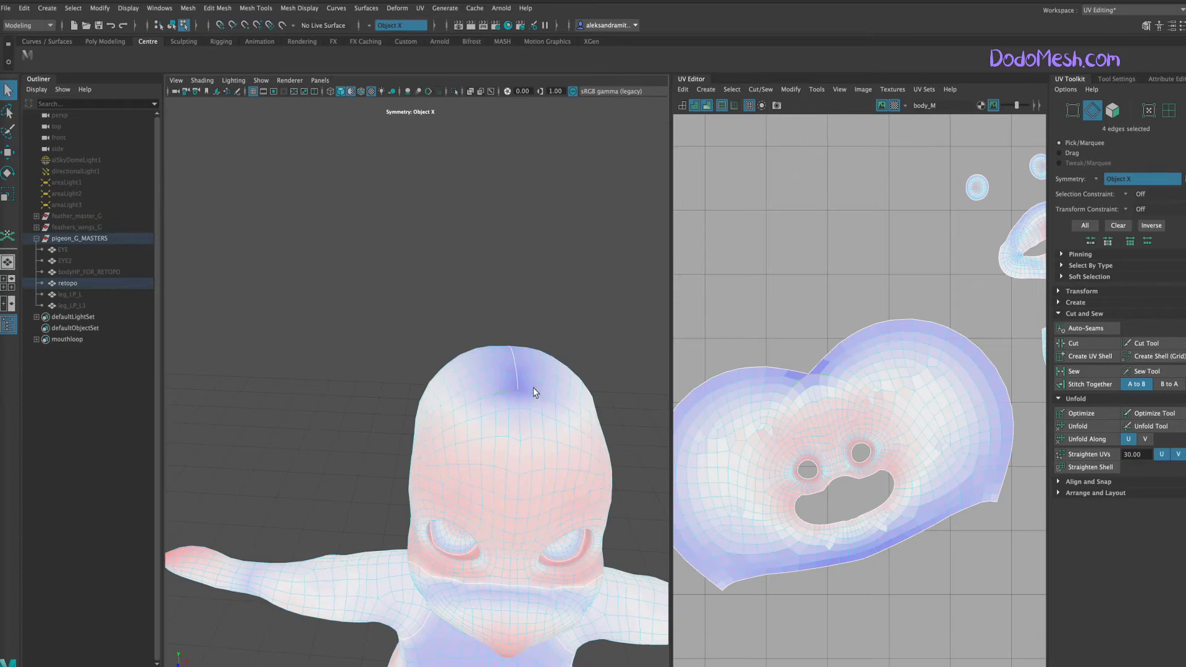
{"action": "left_click", "coordinate": [1066, 424]}
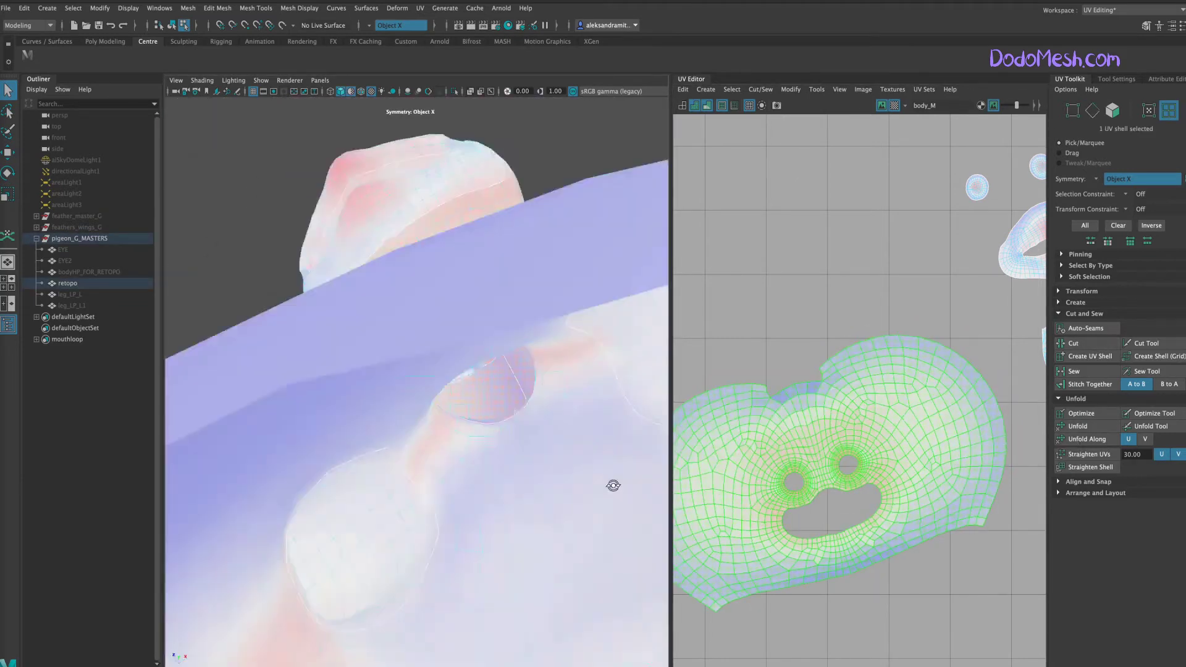
{"action": "mouse_move", "coordinate": [613, 484]}
{"action": "left_mouse_down", "text": "alt"}
{"action": "mouse_move", "coordinate": [610, 329]}
{"action": "mouse_move", "coordinate": [519, 392]}
{"action": "mouse_move", "coordinate": [607, 390]}
{"action": "mouse_move", "coordinate": [581, 545]}
{"action": "mouse_move", "coordinate": [605, 557]}
{"action": "mouse_move", "coordinate": [624, 543]}
{"action": "left_mouse_up", "text": "alt"}
- Cut a UV seam along the edges at the front of the pigeon's neck
{"action": "scroll", "coordinate": [930, 590], "scroll_direction": "down", "scroll_amount": 5}
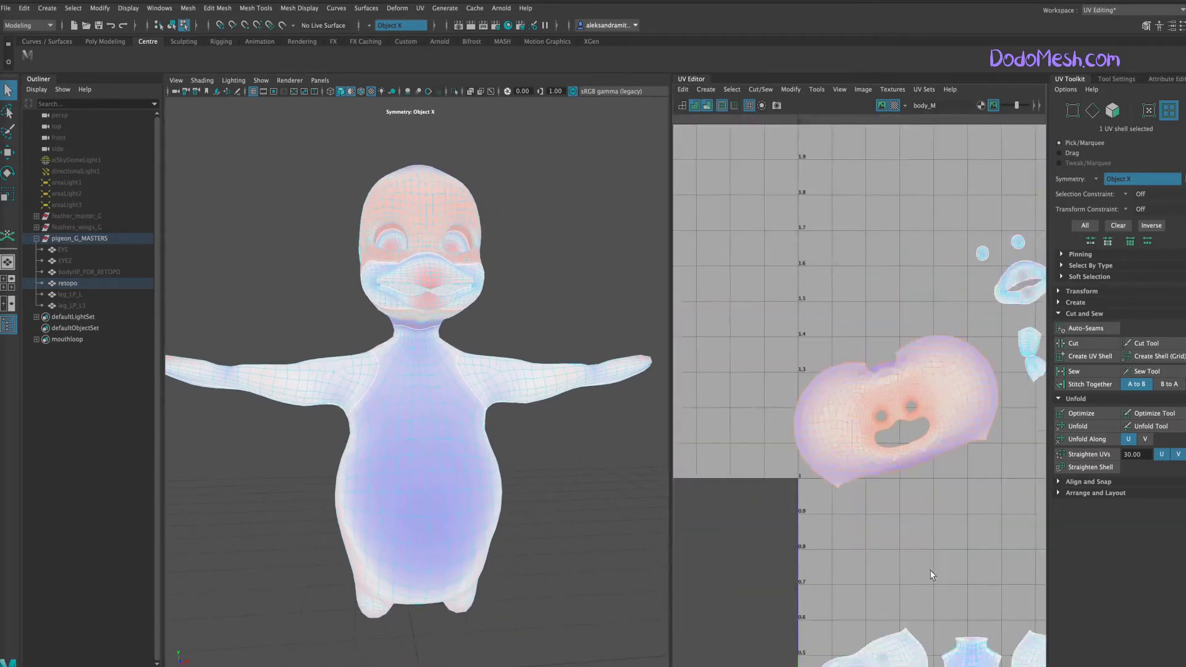
{"action": "scroll", "coordinate": [795, 510], "scroll_direction": "up", "scroll_amount": 3}
{"action": "scroll", "coordinate": [794, 510], "scroll_direction": "up", "scroll_amount": 1}
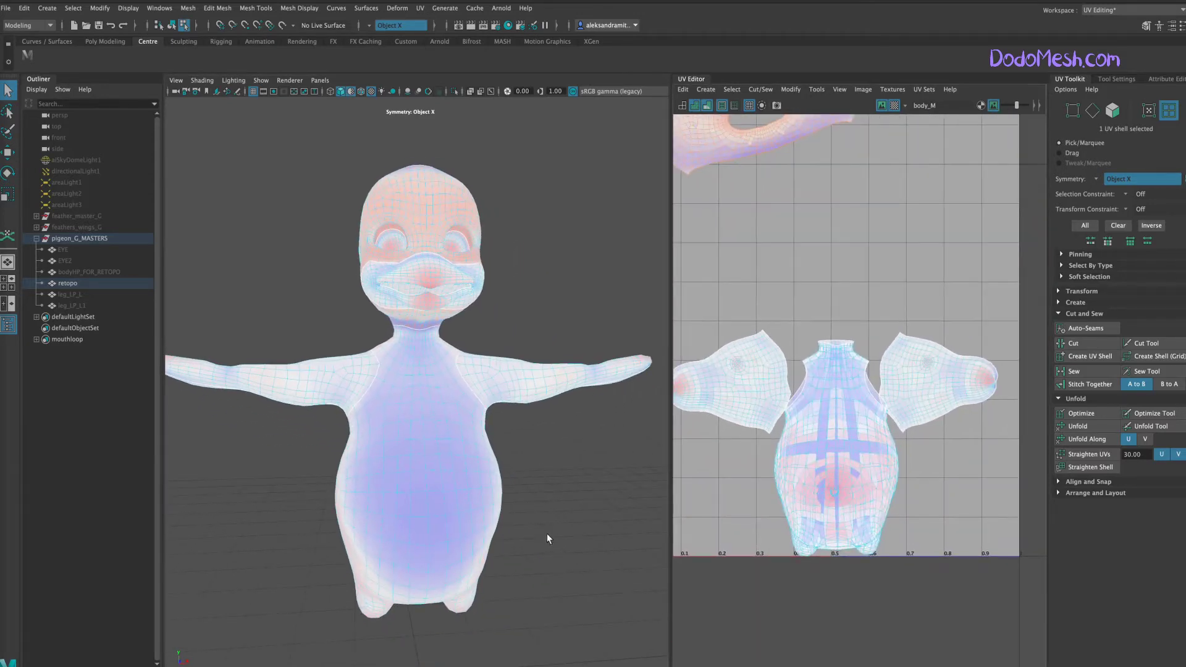
{"action": "scroll", "coordinate": [547, 533], "scroll_direction": "up", "scroll_amount": 3}
{"action": "right_click_drag", "start_coordinate": [460, 378], "coordinate": [462, 350]}
{"action": "scroll", "coordinate": [550, 476], "scroll_direction": "down", "scroll_amount": 2}
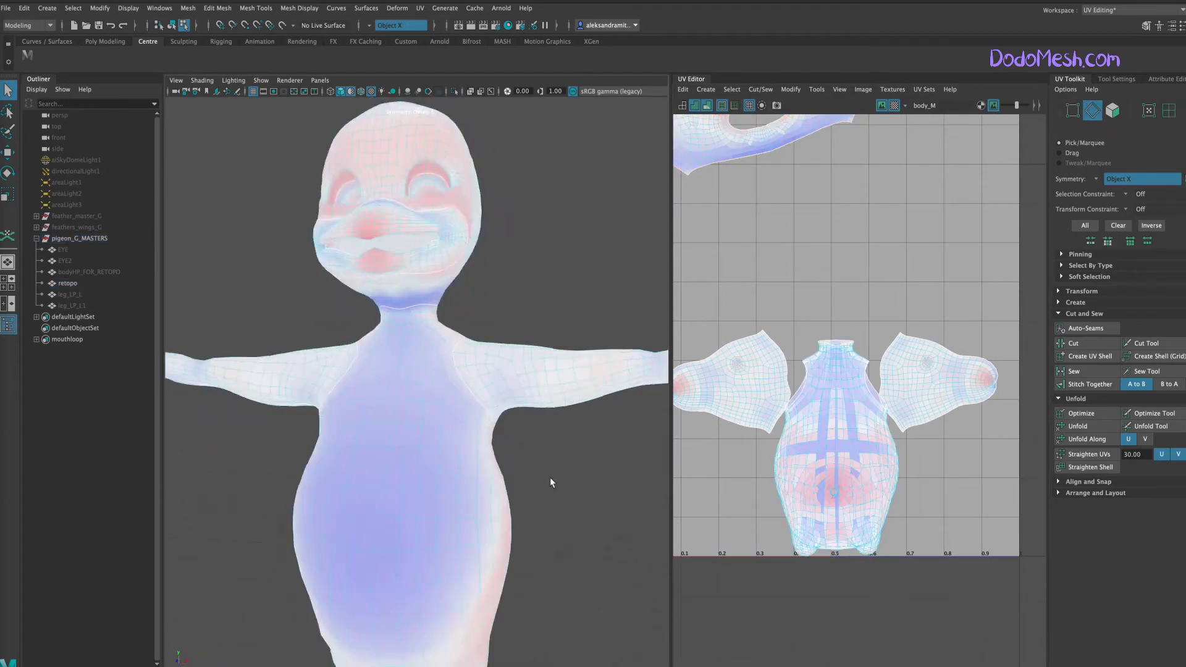
{"action": "scroll", "coordinate": [550, 477], "scroll_direction": "up", "scroll_amount": 5}
{"action": "left_click_drag", "start_coordinate": [549, 432], "coordinate": [423, 386], "text": "alt"}
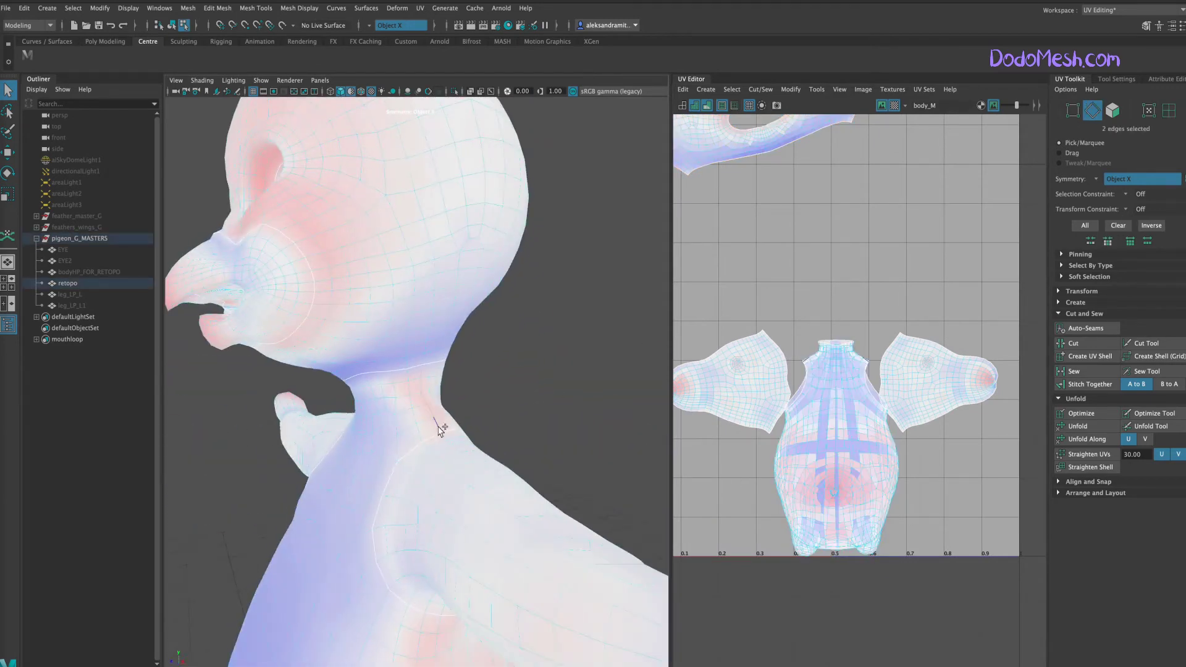
{"action": "left_click", "coordinate": [1075, 350]}
- Unfold the torso UV shell flat between the arm shells
{"action": "right_click_drag", "start_coordinate": [821, 426], "coordinate": [802, 407]}
{"action": "left_click", "coordinate": [834, 470]}
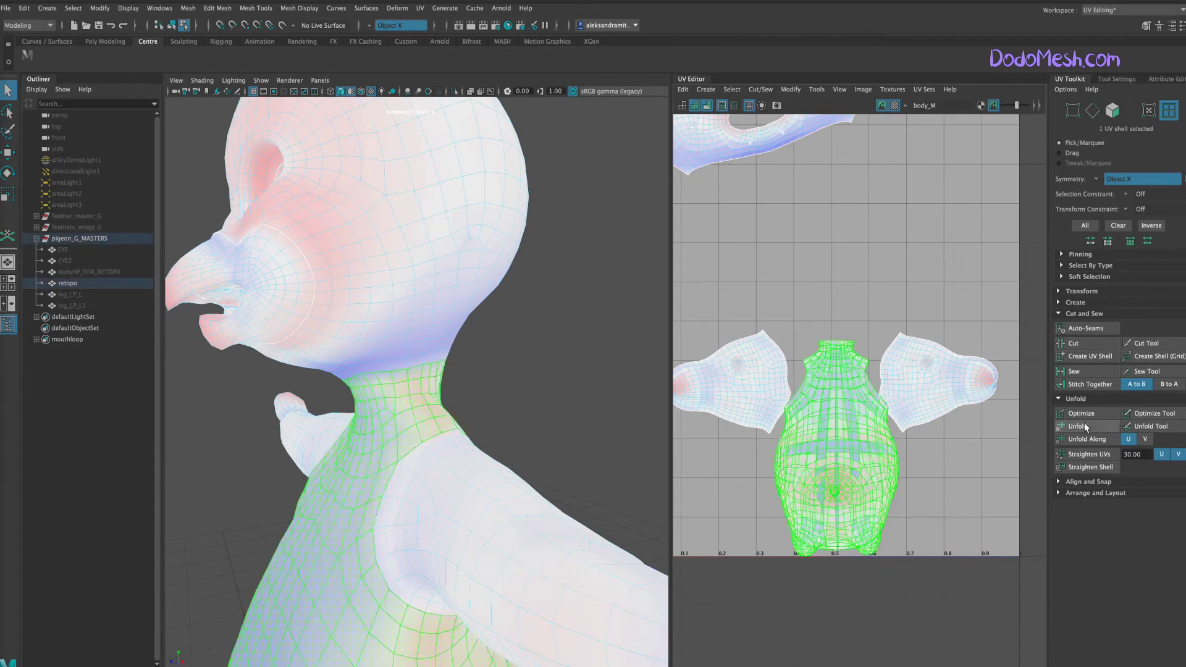
{"action": "left_click", "coordinate": [1078, 426]}
{"action": "scroll", "coordinate": [556, 494], "scroll_direction": "down", "scroll_amount": 5}
{"action": "left_click_drag", "start_coordinate": [595, 550], "coordinate": [592, 546], "text": "alt"}
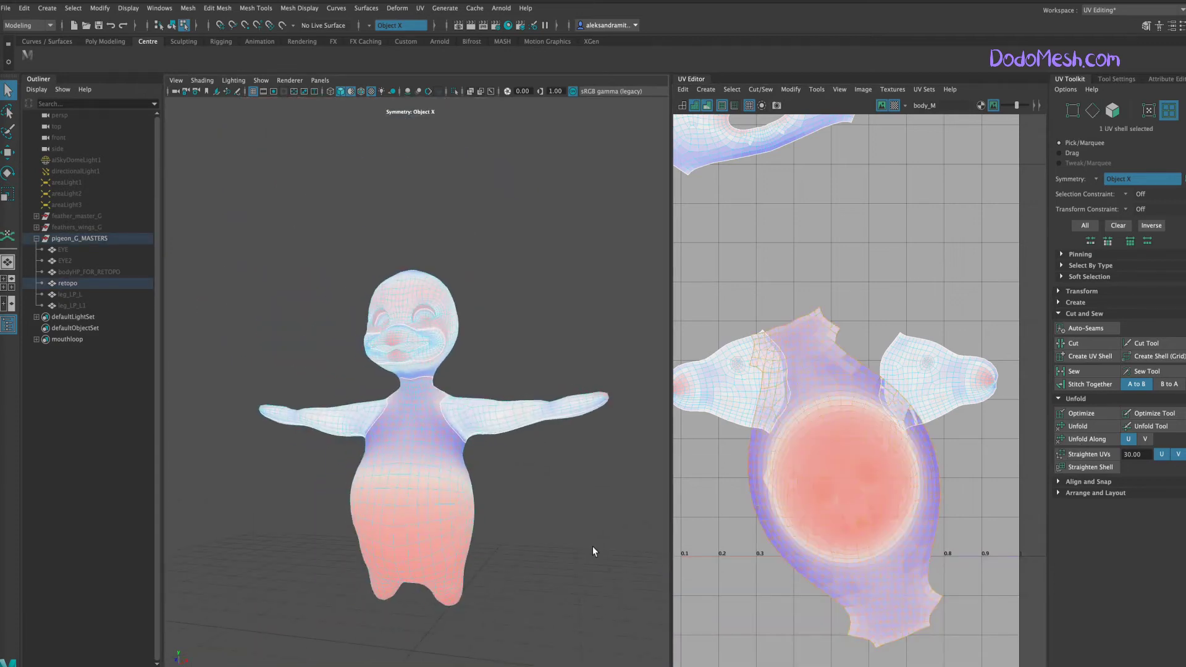
- Switch the body to edge picking with plain shading, and tumble to an upright front view
{"action": "key", "text": "w"}
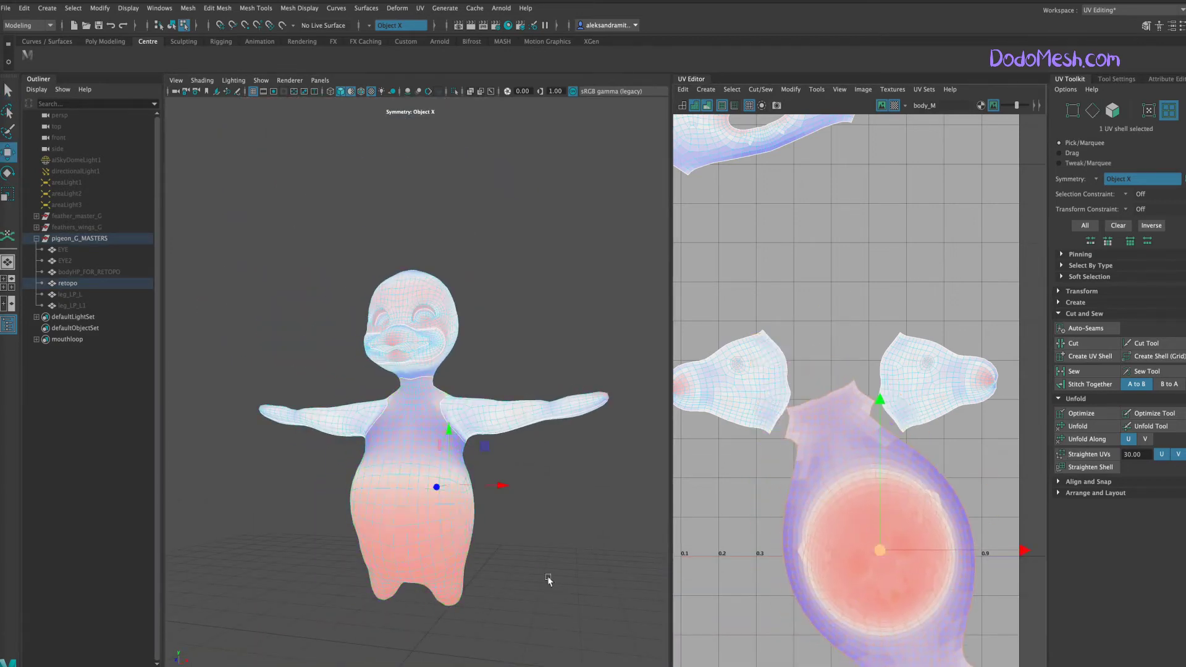
{"action": "left_click_drag", "start_coordinate": [548, 576], "coordinate": [586, 526], "text": "alt"}
{"action": "scroll", "coordinate": [590, 513], "scroll_direction": "up", "scroll_amount": 5}
{"action": "scroll", "coordinate": [577, 503], "scroll_direction": "up", "scroll_amount": 5}
{"action": "right_click_drag", "start_coordinate": [461, 377], "coordinate": [460, 349]}
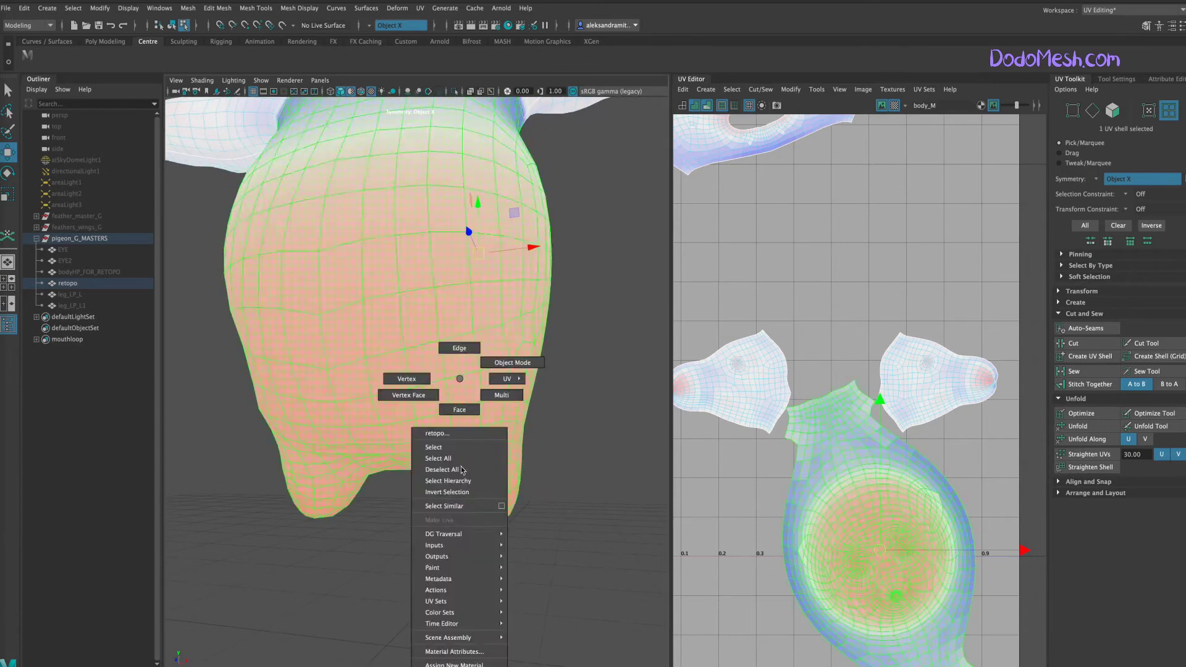
{"action": "mouse_move", "coordinate": [551, 537]}
{"action": "left_mouse_down", "text": "alt"}
{"action": "mouse_move", "coordinate": [567, 518]}
{"action": "mouse_move", "coordinate": [409, 213]}
{"action": "mouse_move", "coordinate": [586, 478]}
{"action": "mouse_move", "coordinate": [606, 431]}
{"action": "mouse_move", "coordinate": [576, 439]}
{"action": "left_mouse_up", "text": "alt"}
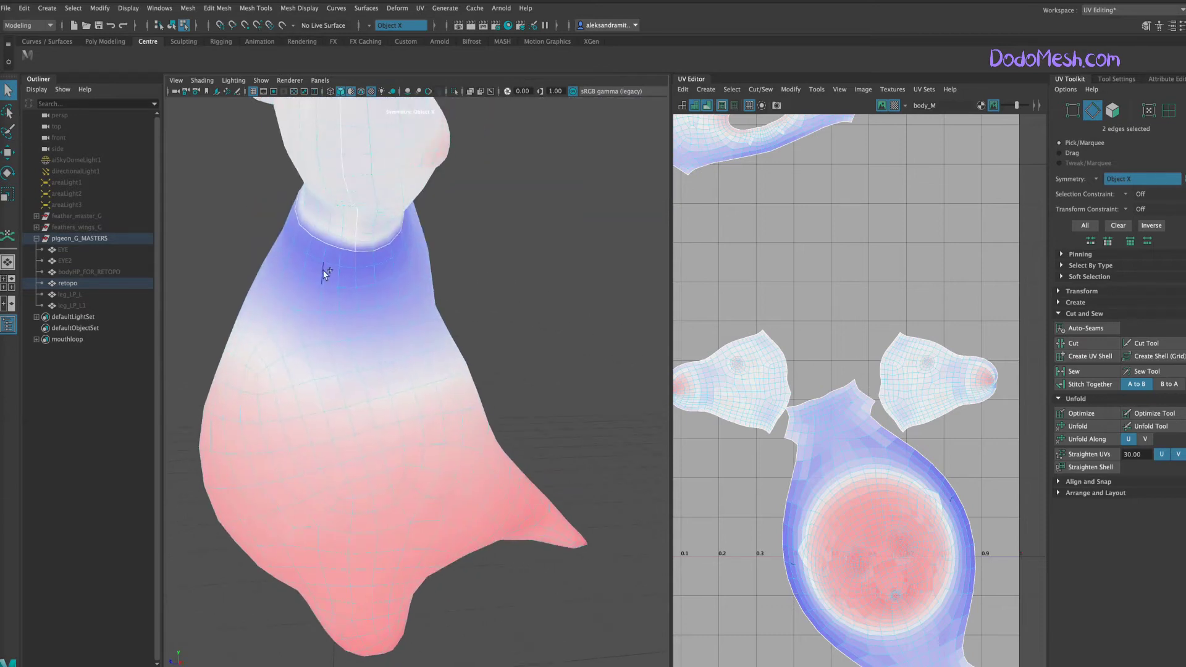
{"action": "mouse_move", "coordinate": [525, 591]}
{"action": "left_mouse_down", "text": "alt"}
{"action": "mouse_move", "coordinate": [516, 574]}
{"action": "mouse_move", "coordinate": [416, 614]}
{"action": "mouse_move", "coordinate": [510, 624]}
{"action": "left_mouse_up", "text": "alt"}
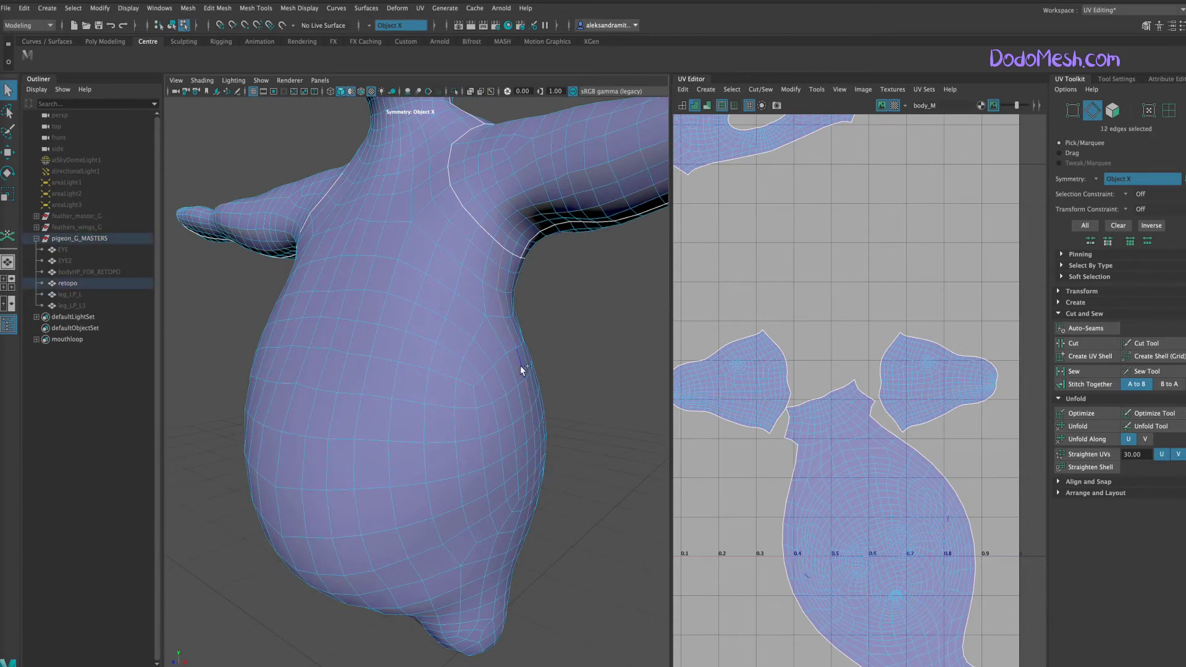
- Pick seam edges running down the pigeon's back and around the legs
{"action": "mouse_move", "coordinate": [520, 365]}
{"action": "left_mouse_down", "text": "alt"}
{"action": "mouse_move", "coordinate": [585, 532]}
{"action": "mouse_move", "coordinate": [376, 340]}
{"action": "left_mouse_up", "text": "alt"}
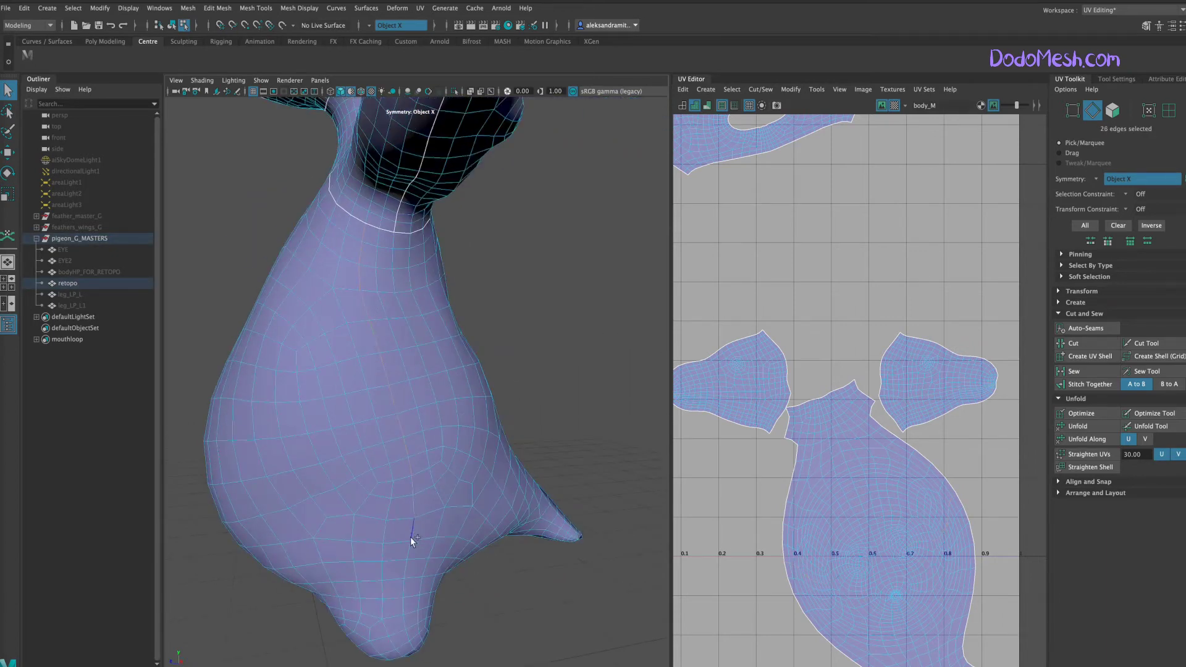
{"action": "left_click_drag", "start_coordinate": [412, 644], "coordinate": [491, 526], "text": "alt"}
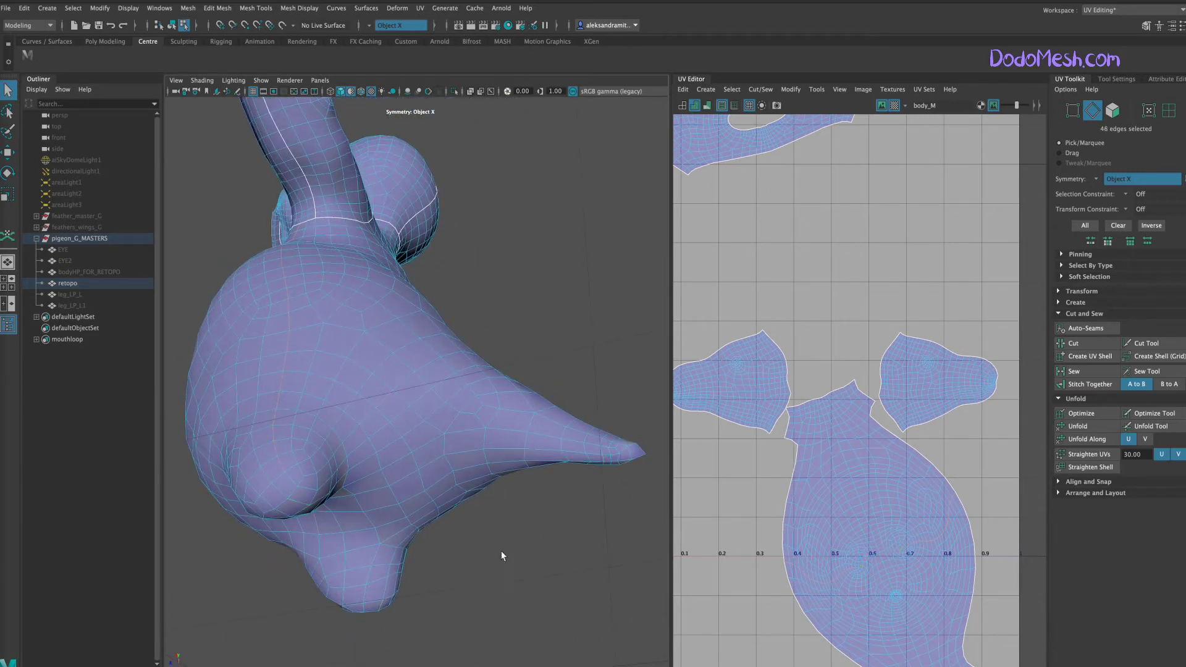
{"action": "left_click_drag", "start_coordinate": [501, 551], "coordinate": [344, 350], "text": "alt"}
{"action": "left_click_drag", "start_coordinate": [484, 571], "coordinate": [415, 581], "text": "alt"}
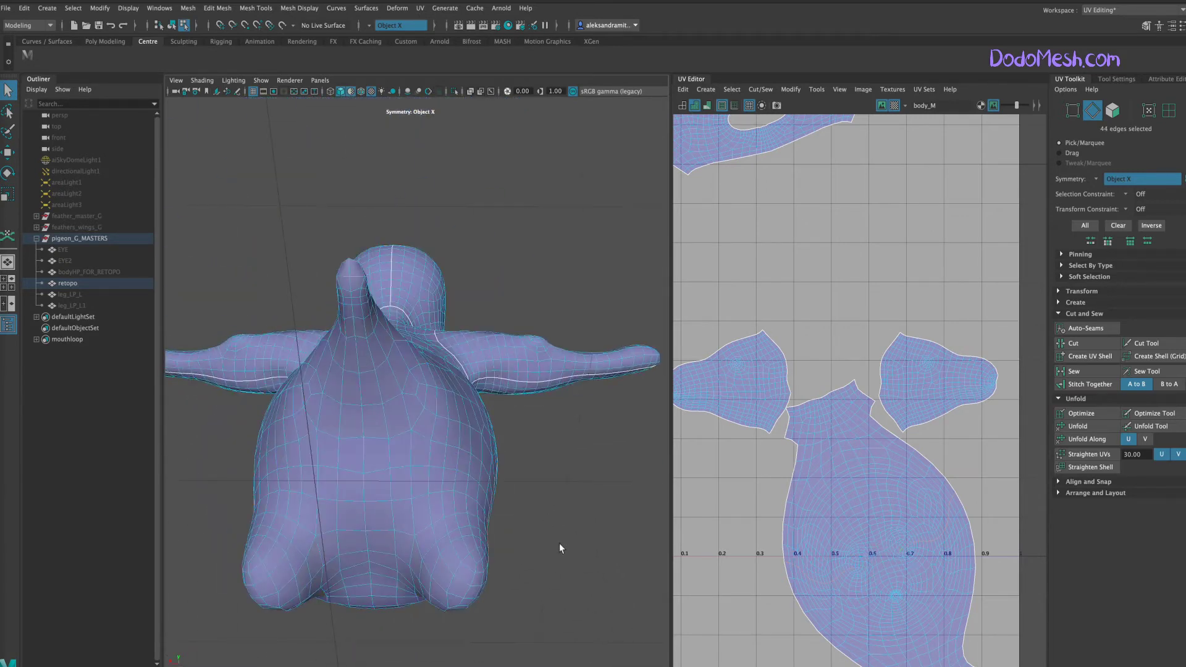
{"action": "left_click_drag", "start_coordinate": [559, 547], "coordinate": [605, 543], "text": "alt"}
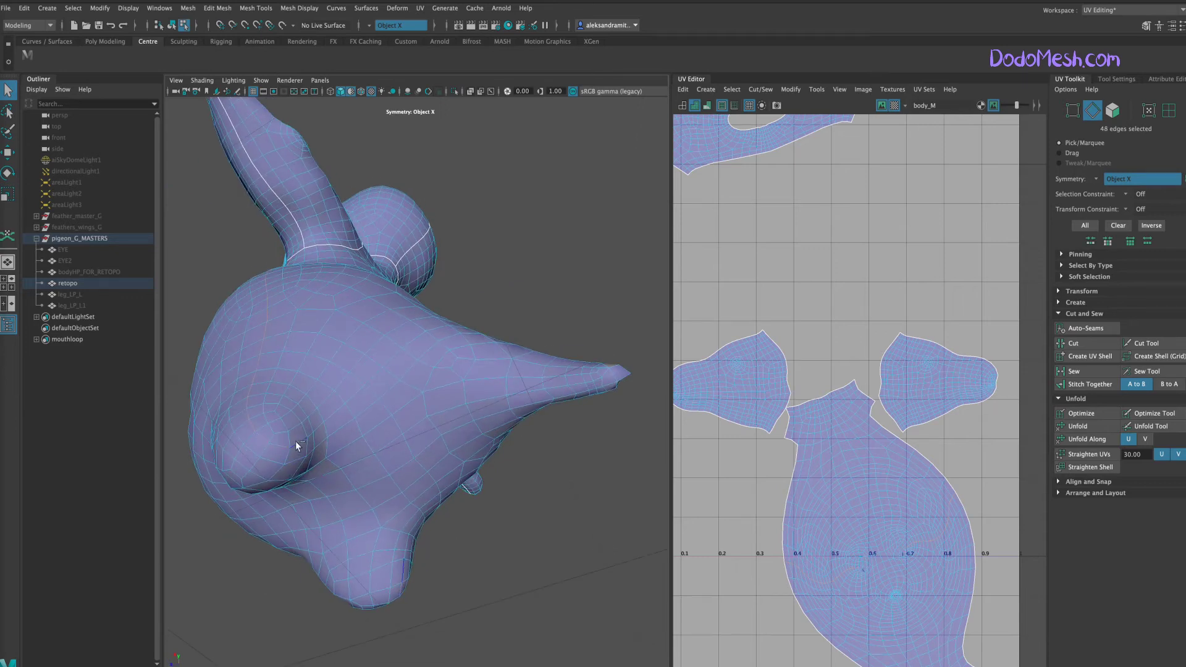
{"action": "mouse_move", "coordinate": [297, 446]}
{"action": "left_mouse_down", "text": "alt"}
{"action": "mouse_move", "coordinate": [498, 564]}
{"action": "mouse_move", "coordinate": [286, 522]}
{"action": "left_mouse_up", "text": "alt"}
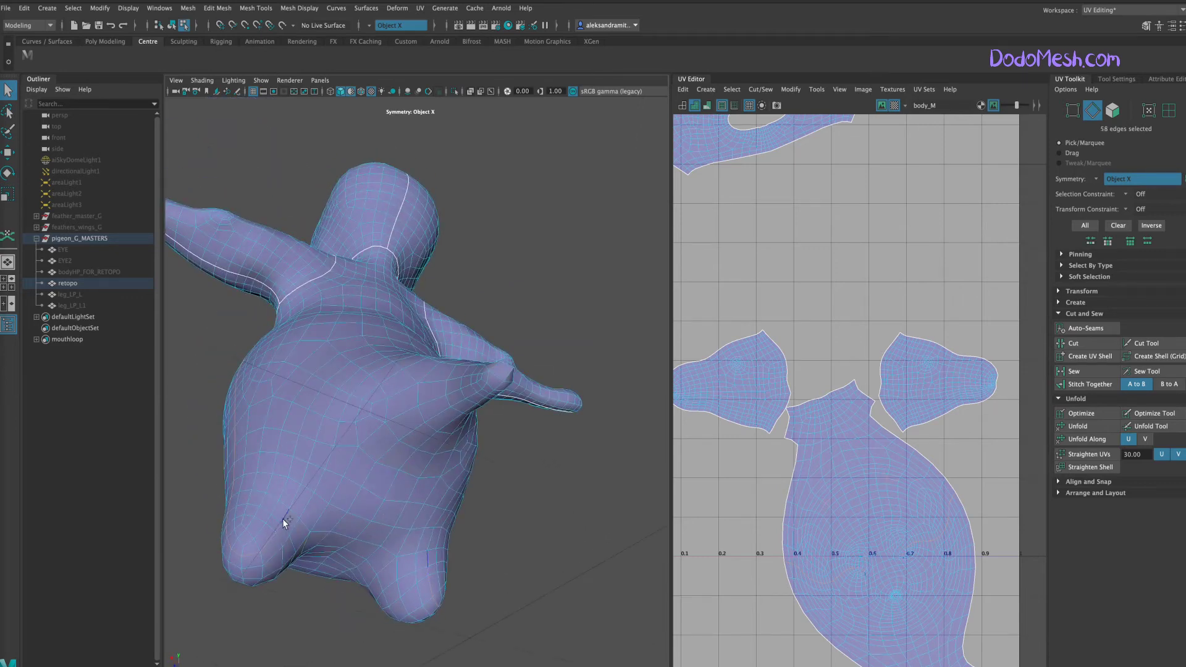
{"action": "left_click", "coordinate": [345, 539], "text": "shift"}
{"action": "left_click_drag", "start_coordinate": [565, 542], "coordinate": [546, 555], "text": "alt"}
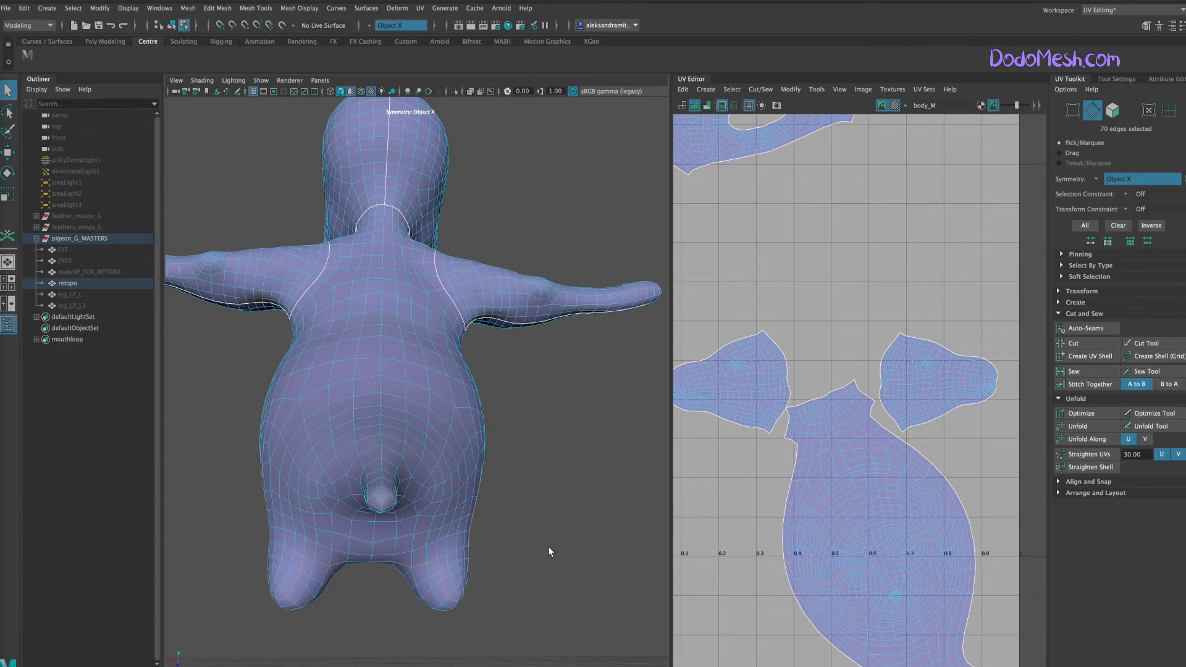
- Cut the UVs along the back seam, undo it, then cut again
{"action": "left_click", "coordinate": [1073, 341]}
{"action": "key", "text": "ctrl+z"}
{"action": "scroll", "coordinate": [908, 581], "scroll_direction": "up", "scroll_amount": 5}
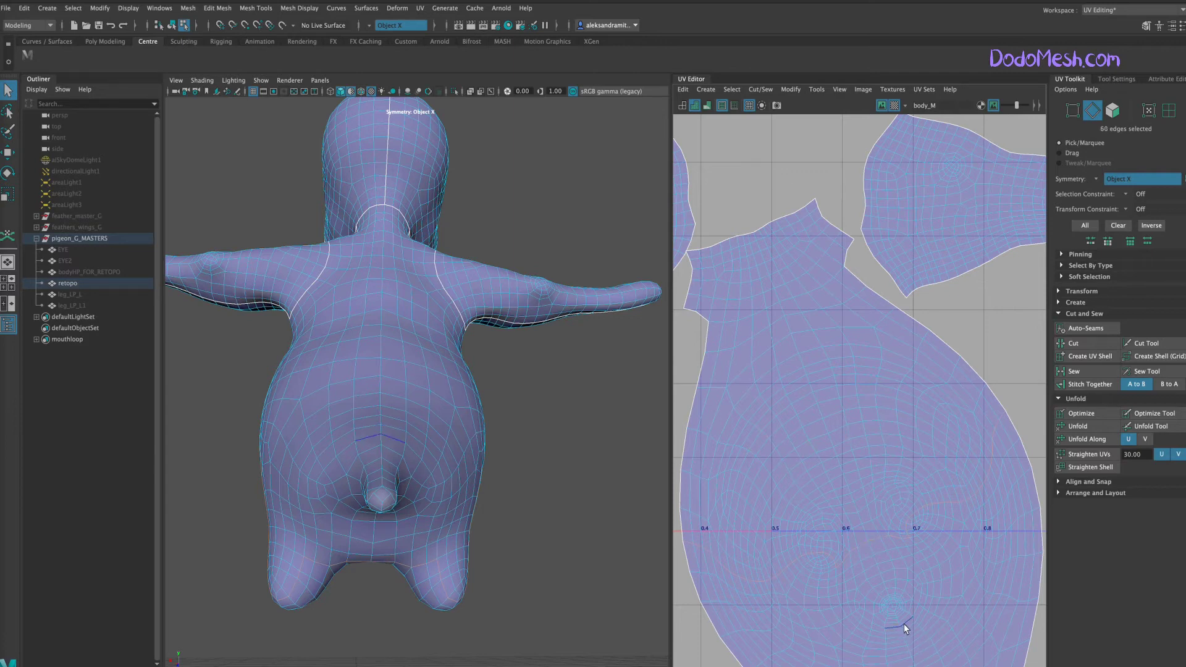
{"action": "left_click", "coordinate": [1073, 342]}
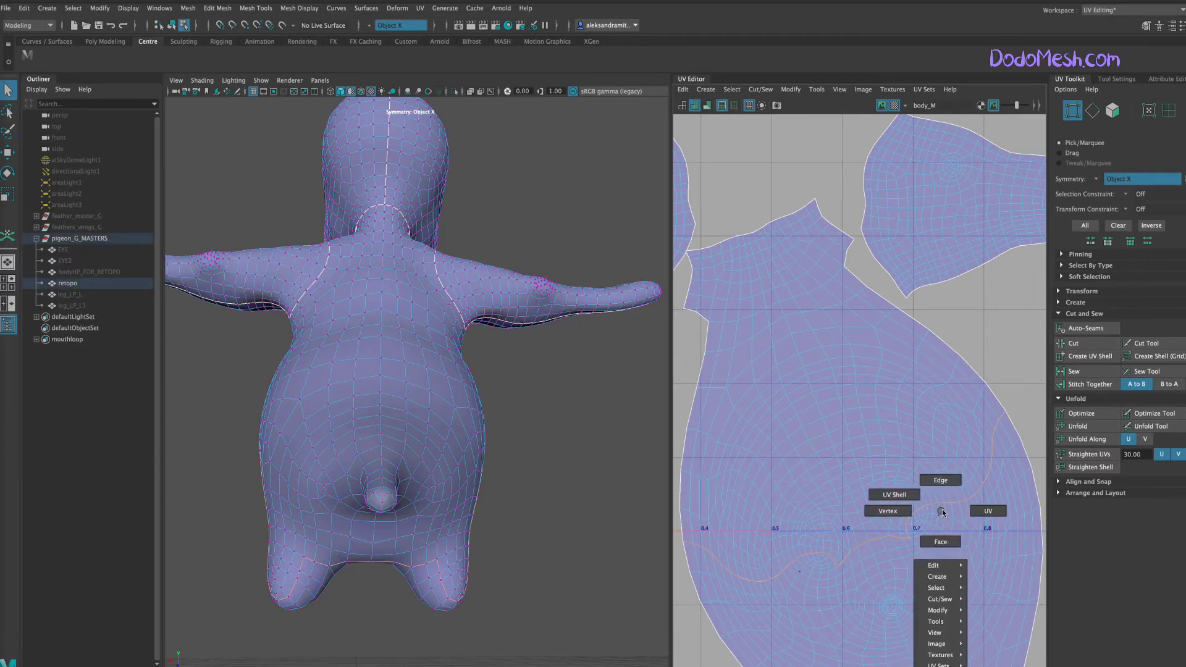
- Select the torso UV shell and move it aside in UV space
{"action": "right_click_drag", "start_coordinate": [939, 510], "coordinate": [873, 476]}
{"action": "scroll", "coordinate": [939, 497], "scroll_direction": "down", "scroll_amount": 4}
{"action": "left_click", "coordinate": [931, 593]}
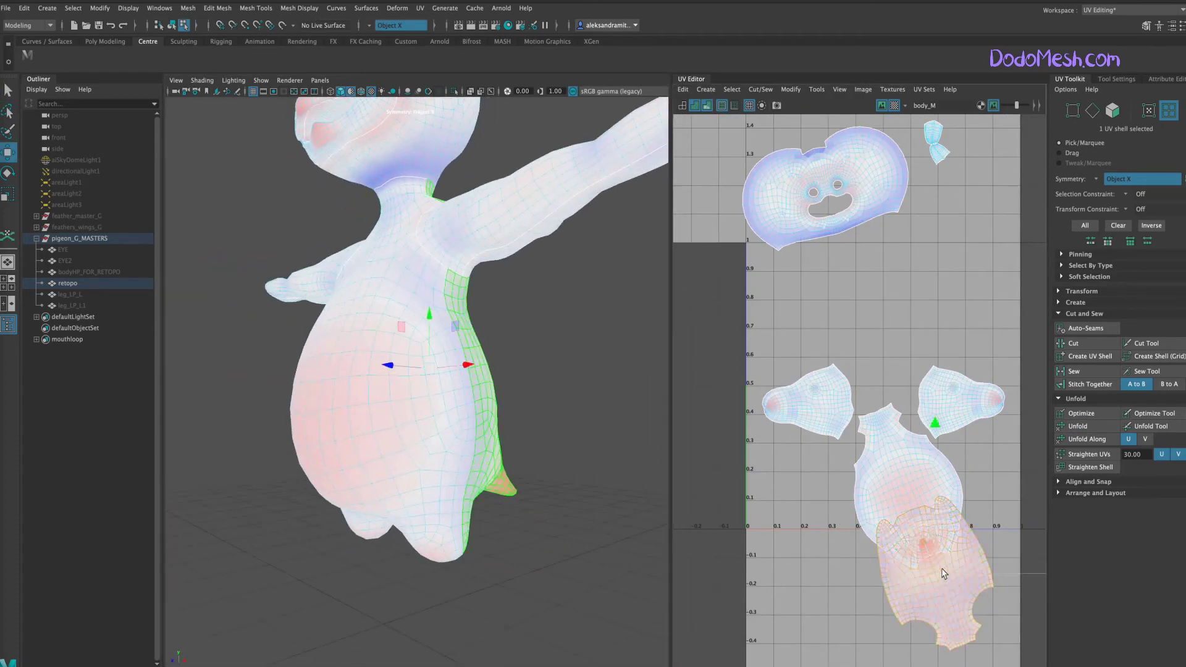
{"action": "left_click_drag", "start_coordinate": [944, 574], "coordinate": [826, 591]}
{"action": "left_click_drag", "start_coordinate": [469, 433], "coordinate": [564, 472], "text": "alt"}
- Add more seam edges around the pigeon's lower body
{"action": "right_click_drag", "start_coordinate": [432, 377], "coordinate": [435, 349]}
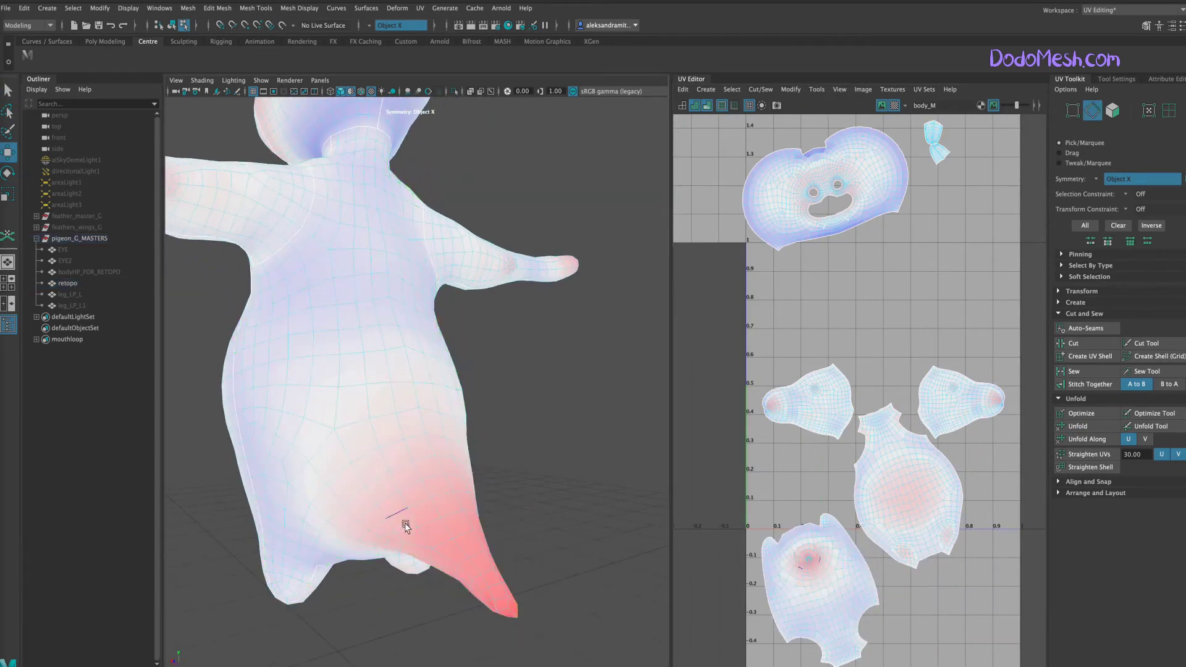
{"action": "left_click_drag", "start_coordinate": [406, 526], "coordinate": [566, 479], "text": "alt"}
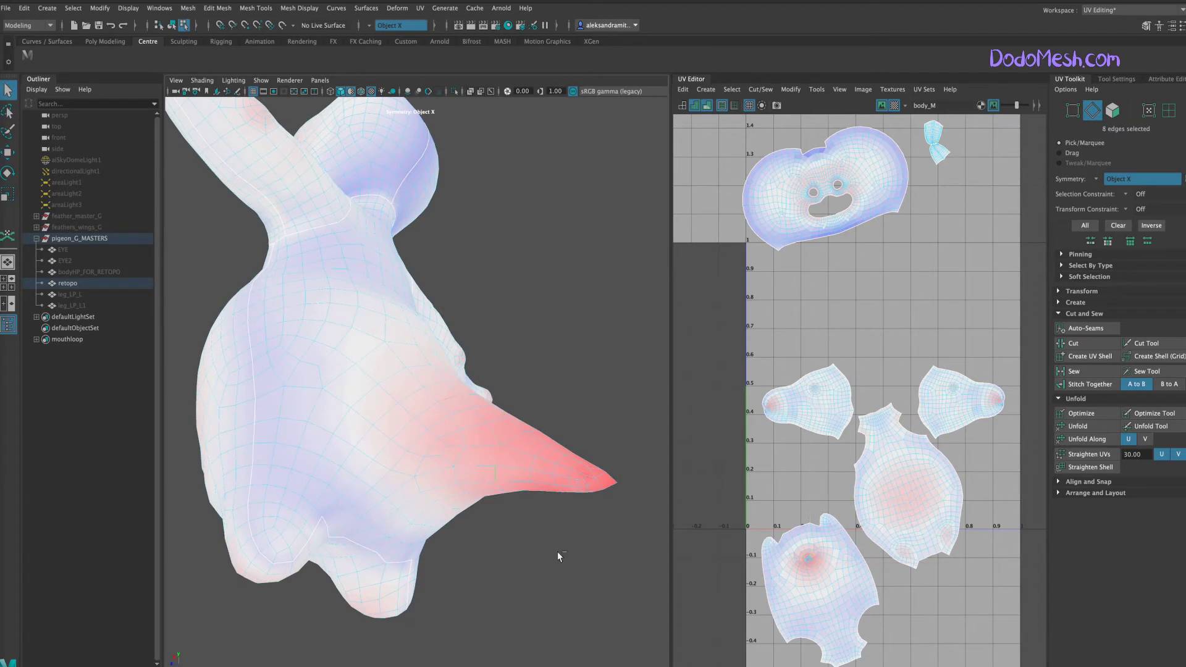
{"action": "left_click_drag", "start_coordinate": [557, 551], "coordinate": [383, 491], "text": "alt"}
{"action": "left_click", "coordinate": [371, 488], "text": "shift"}
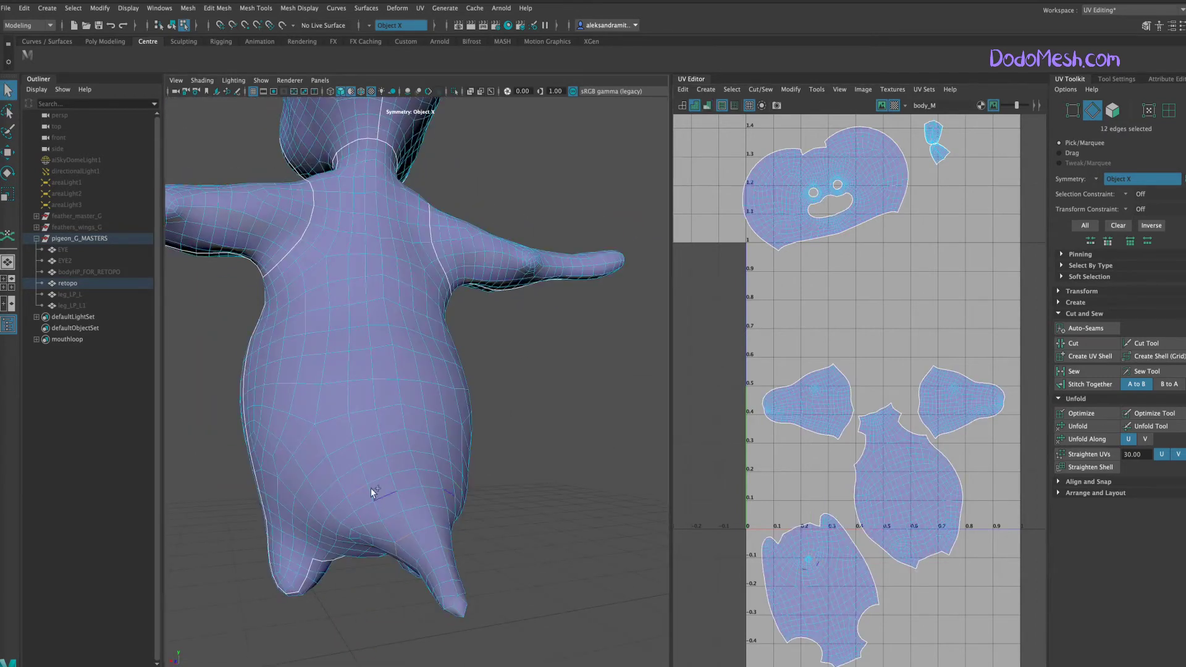
{"action": "left_click", "coordinate": [445, 535], "text": "shift"}
{"action": "mouse_move", "coordinate": [446, 535]}
{"action": "left_mouse_down", "text": "alt"}
{"action": "mouse_move", "coordinate": [576, 431]}
{"action": "mouse_move", "coordinate": [573, 528]}
{"action": "left_mouse_up", "text": "alt"}
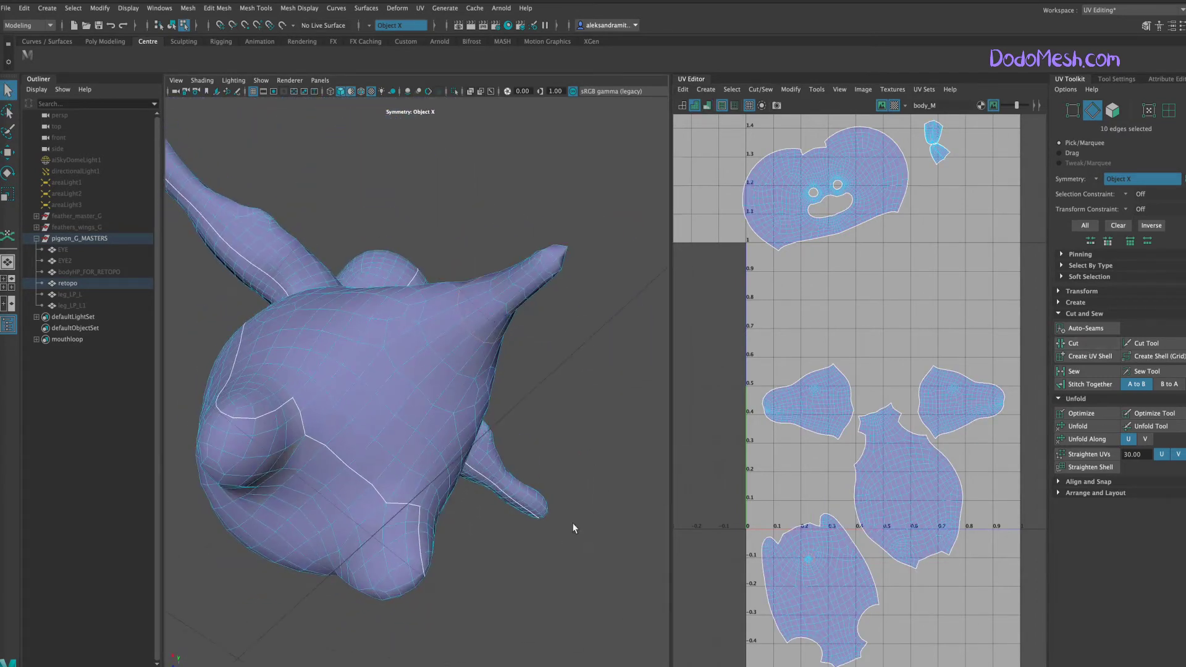
- Select the lower-body UV shell around the tail tip with distortion shading on
{"action": "right_click_drag", "start_coordinate": [870, 531], "coordinate": [815, 592]}
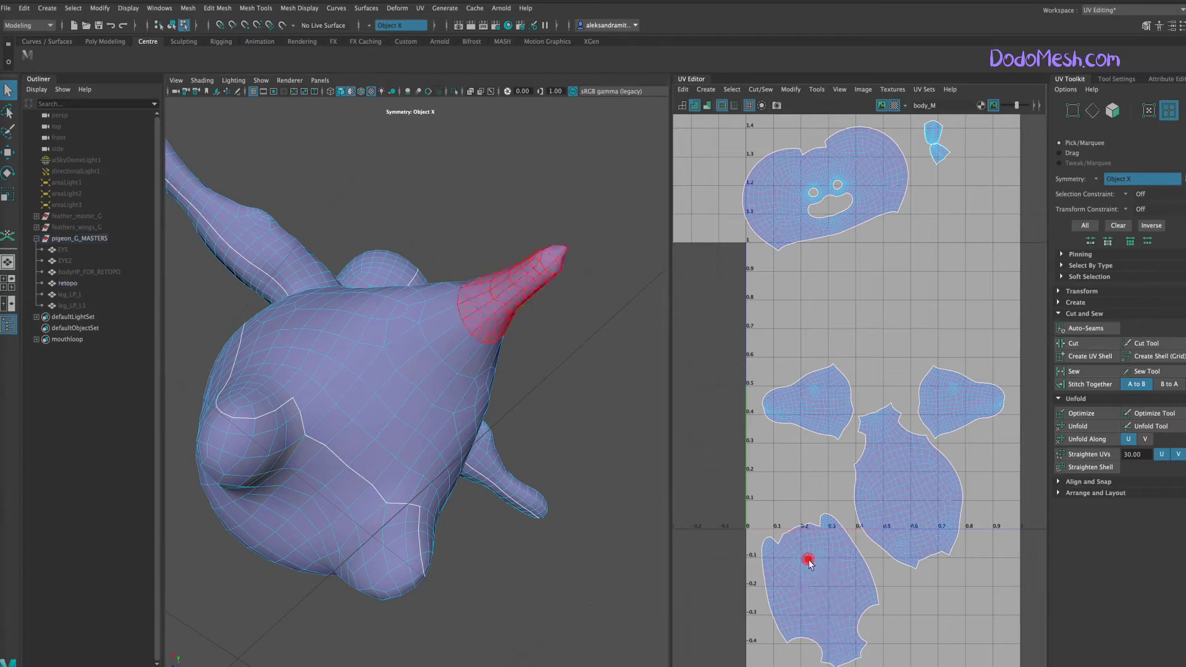
{"action": "left_click", "coordinate": [803, 555]}
{"action": "left_click", "coordinate": [707, 105]}
{"action": "left_click_drag", "start_coordinate": [605, 571], "coordinate": [596, 602], "text": "alt"}
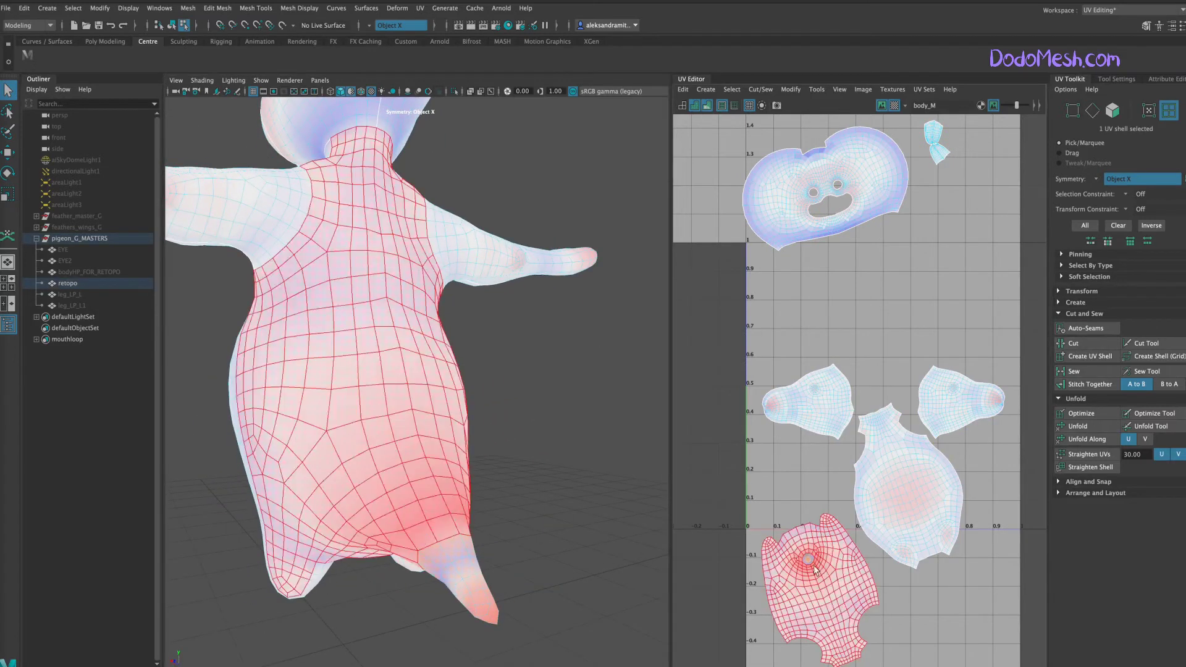
- Select the edge loop around the hole in the lower-body shell as a seam
{"action": "key", "text": "w"}
{"action": "left_click_drag", "start_coordinate": [655, 531], "coordinate": [610, 546], "text": "alt"}
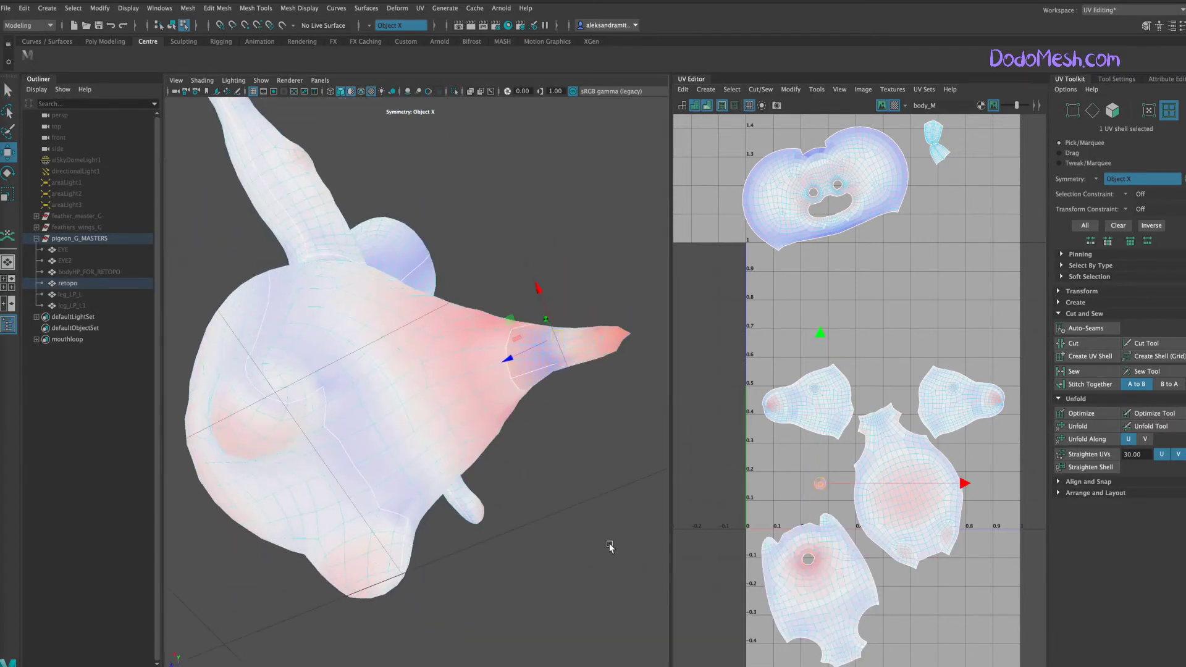
{"action": "middle_click_drag", "start_coordinate": [902, 597], "coordinate": [902, 460], "text": "alt"}
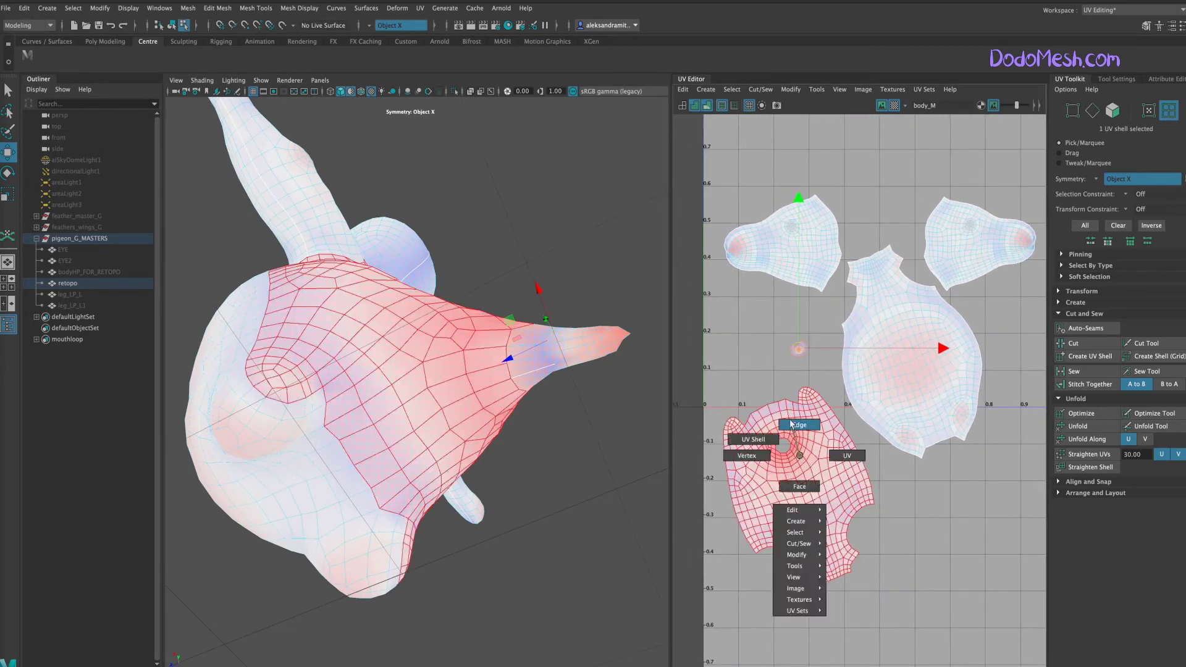
{"action": "right_click_drag", "start_coordinate": [797, 488], "coordinate": [789, 419]}
{"action": "scroll", "coordinate": [840, 444], "scroll_direction": "up", "scroll_amount": 5}
{"action": "left_click", "coordinate": [867, 474]}
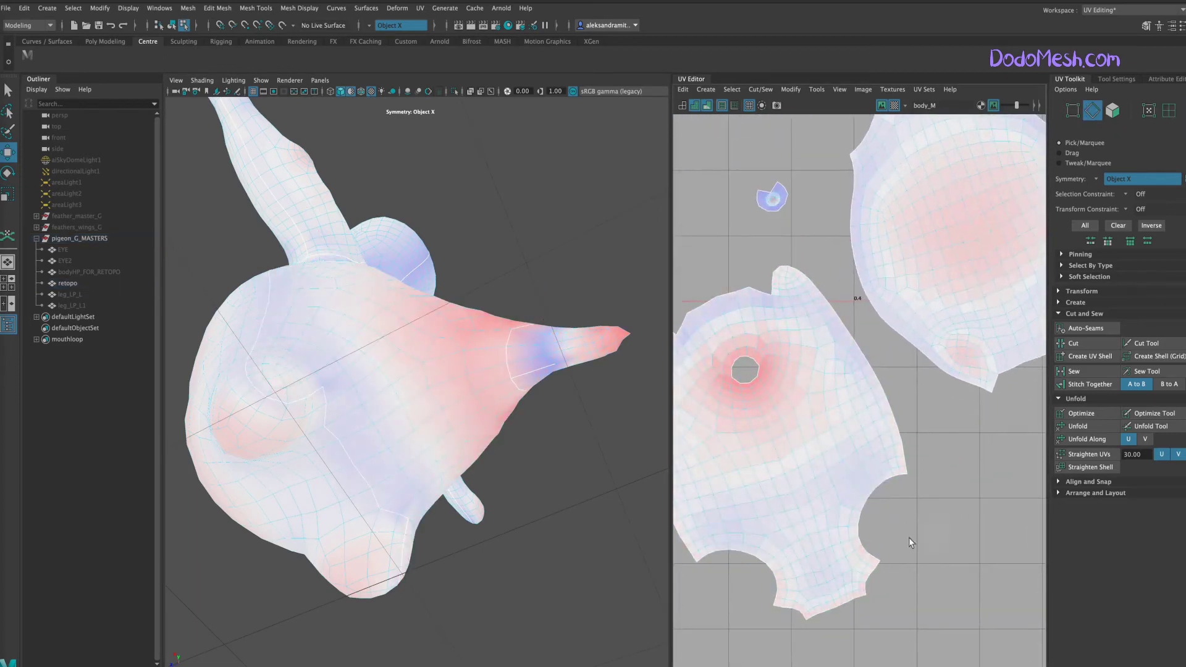
{"action": "scroll", "coordinate": [865, 432], "scroll_direction": "down", "scroll_amount": 3}
{"action": "scroll", "coordinate": [865, 433], "scroll_direction": "up", "scroll_amount": 3}
{"action": "double_click", "coordinate": [765, 367]}
{"action": "left_click_drag", "start_coordinate": [672, 383], "coordinate": [601, 383]}
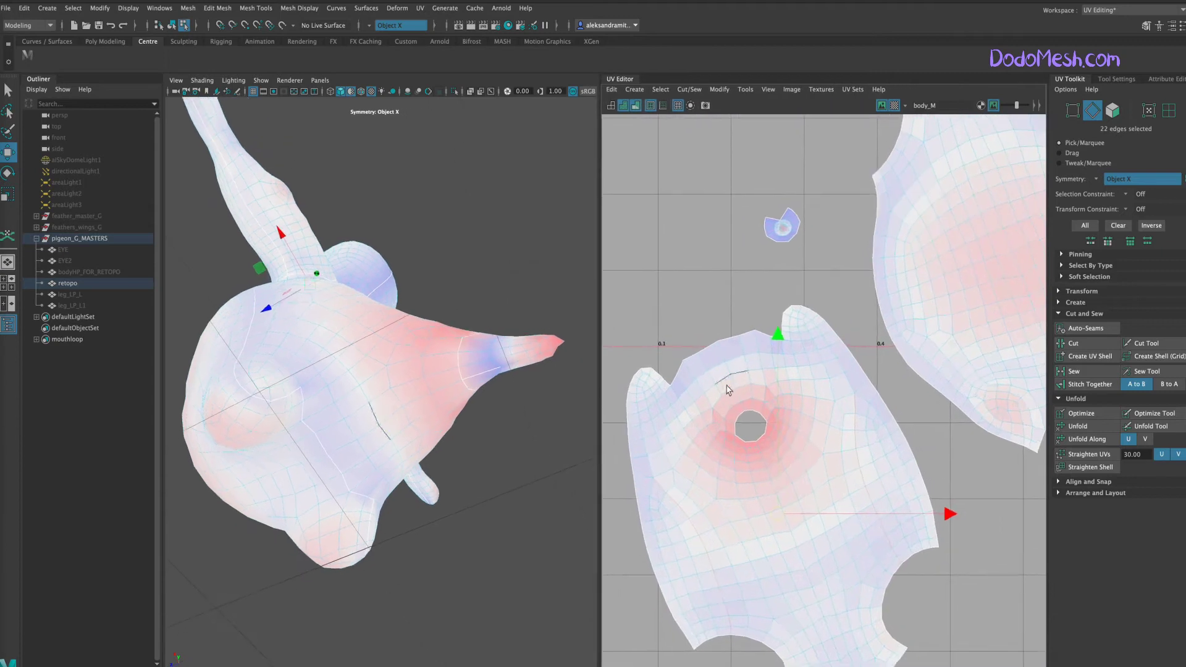
{"action": "left_click", "coordinate": [8, 90]}
{"action": "left_click", "coordinate": [727, 362]}
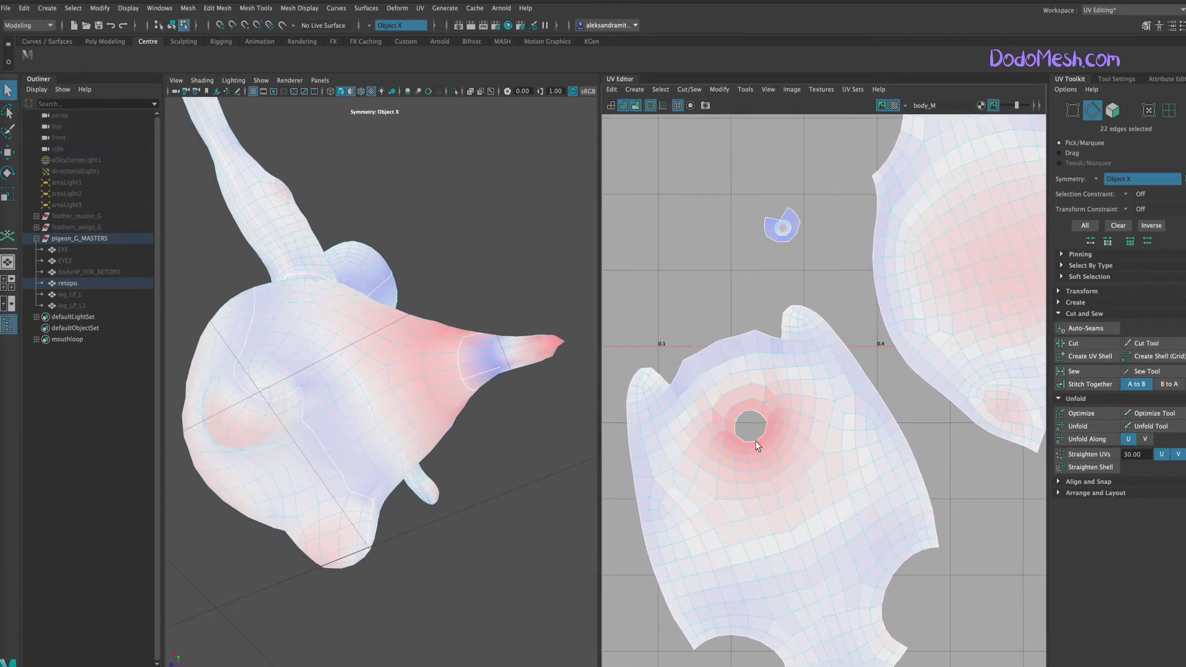
- Unfold the lower-body shell and the newly cut shell flat
{"action": "right_click_drag", "start_coordinate": [805, 456], "coordinate": [803, 556], "text": "ctrl"}
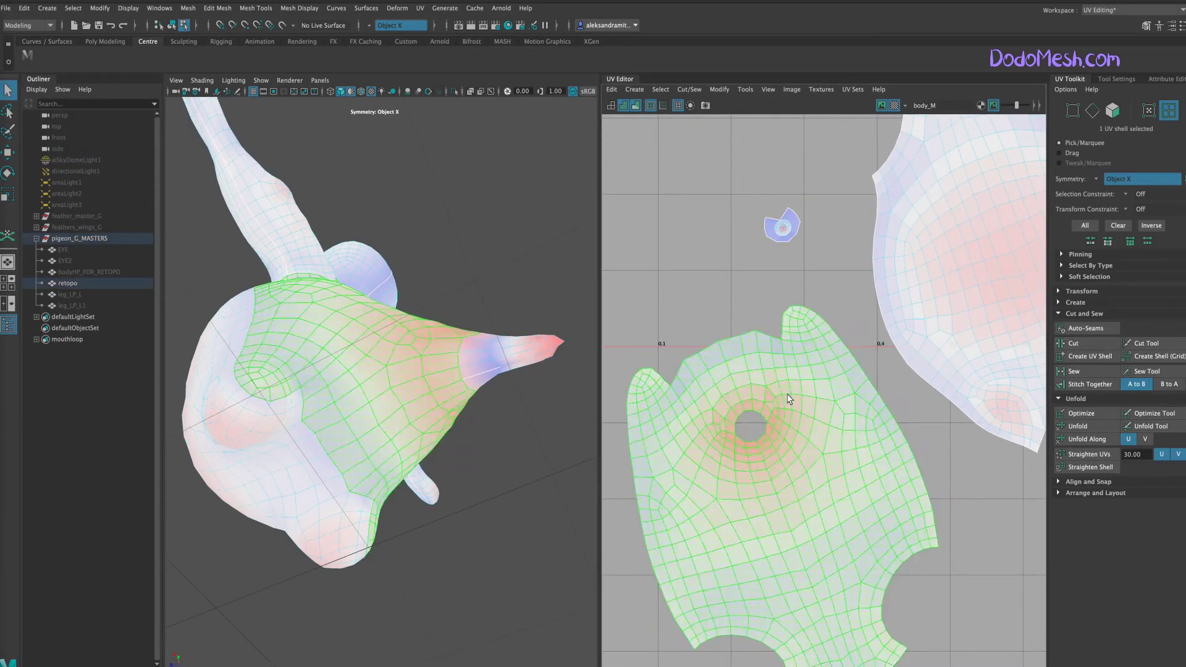
{"action": "left_click", "coordinate": [1078, 426]}
{"action": "right_click_drag", "start_coordinate": [824, 480], "coordinate": [821, 445]}
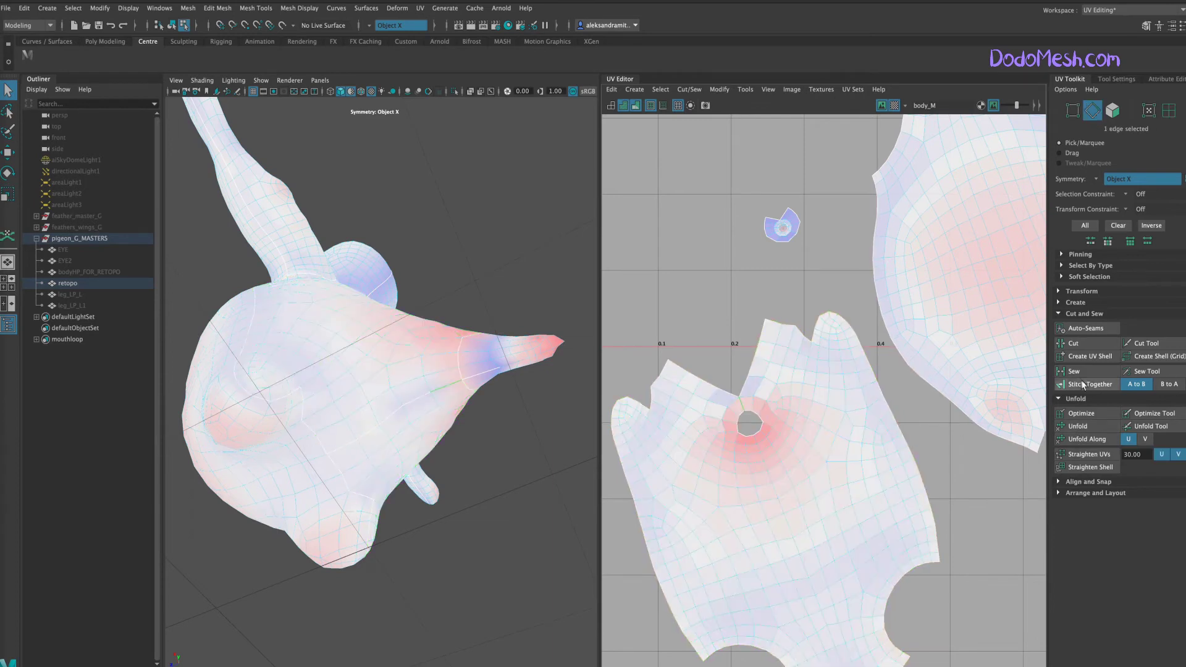
{"action": "right_click_drag", "start_coordinate": [932, 457], "coordinate": [929, 556], "text": "ctrl"}
{"action": "left_click", "coordinate": [1077, 426]}
- Select the small cone-tip shell and unfold it flat
{"action": "mouse_move", "coordinate": [396, 494]}
{"action": "left_mouse_down", "text": "alt"}
{"action": "mouse_move", "coordinate": [444, 576]}
{"action": "mouse_move", "coordinate": [494, 572]}
{"action": "left_mouse_up", "text": "alt"}
{"action": "right_click_drag", "start_coordinate": [494, 572], "coordinate": [520, 590], "text": "alt"}
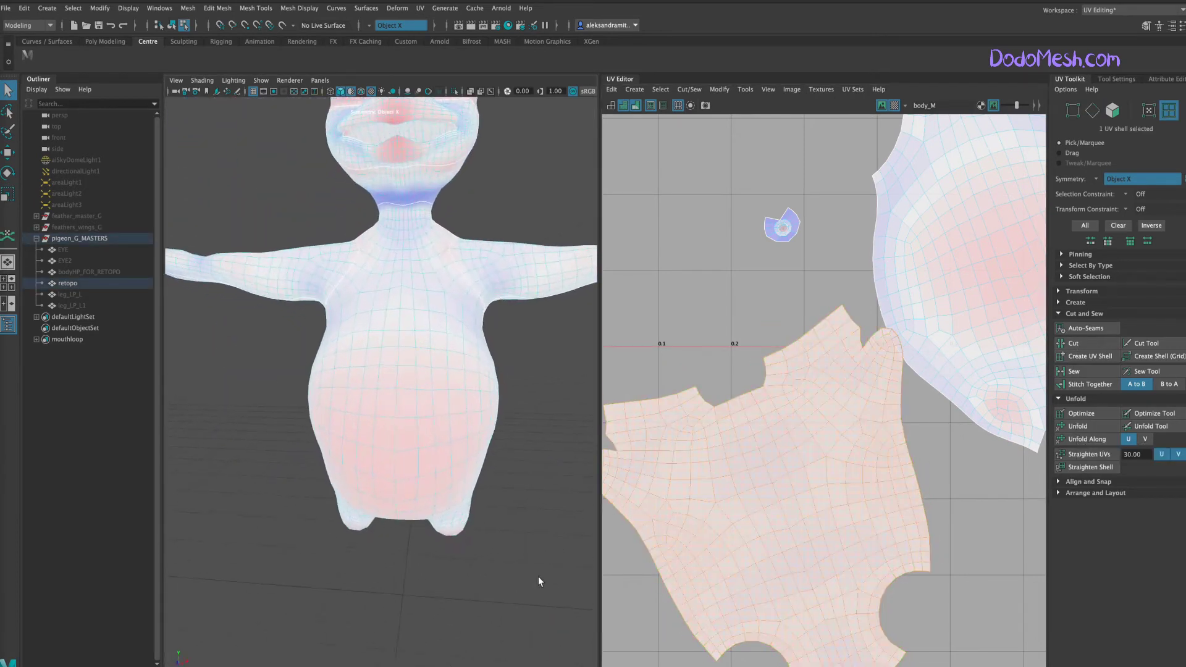
{"action": "left_click_drag", "start_coordinate": [520, 590], "coordinate": [466, 579], "text": "alt"}
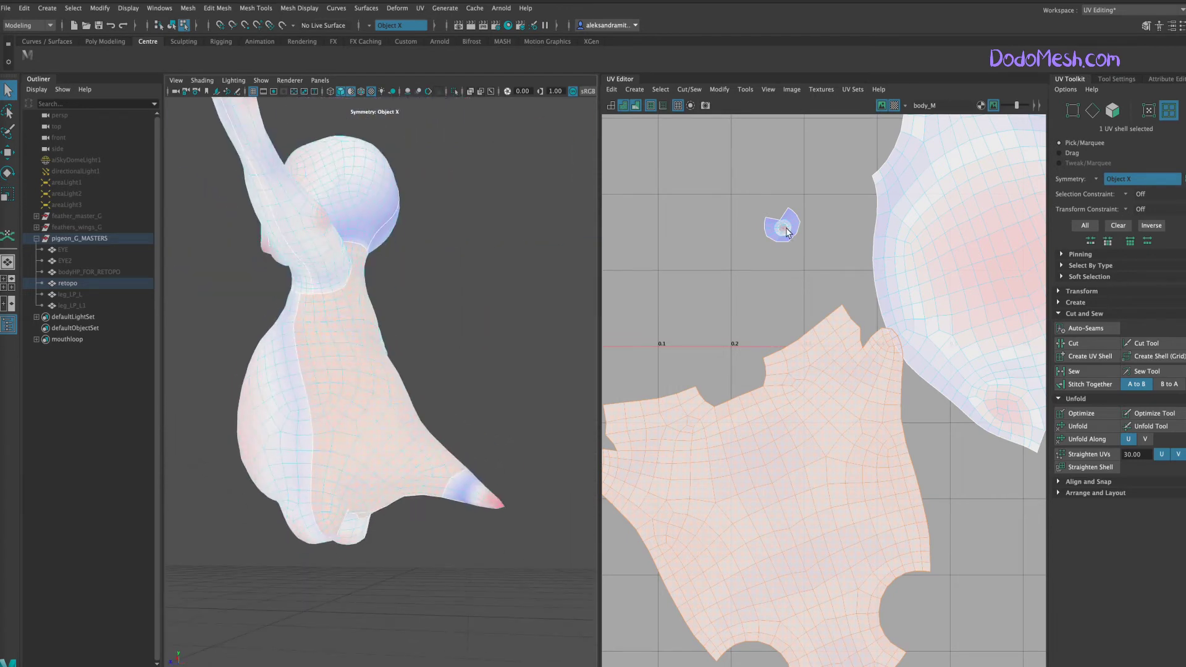
{"action": "scroll", "coordinate": [786, 232], "scroll_direction": "up", "scroll_amount": 2}
{"action": "left_click", "coordinate": [785, 228]}
{"action": "right_click_drag", "start_coordinate": [785, 226], "coordinate": [785, 188]}
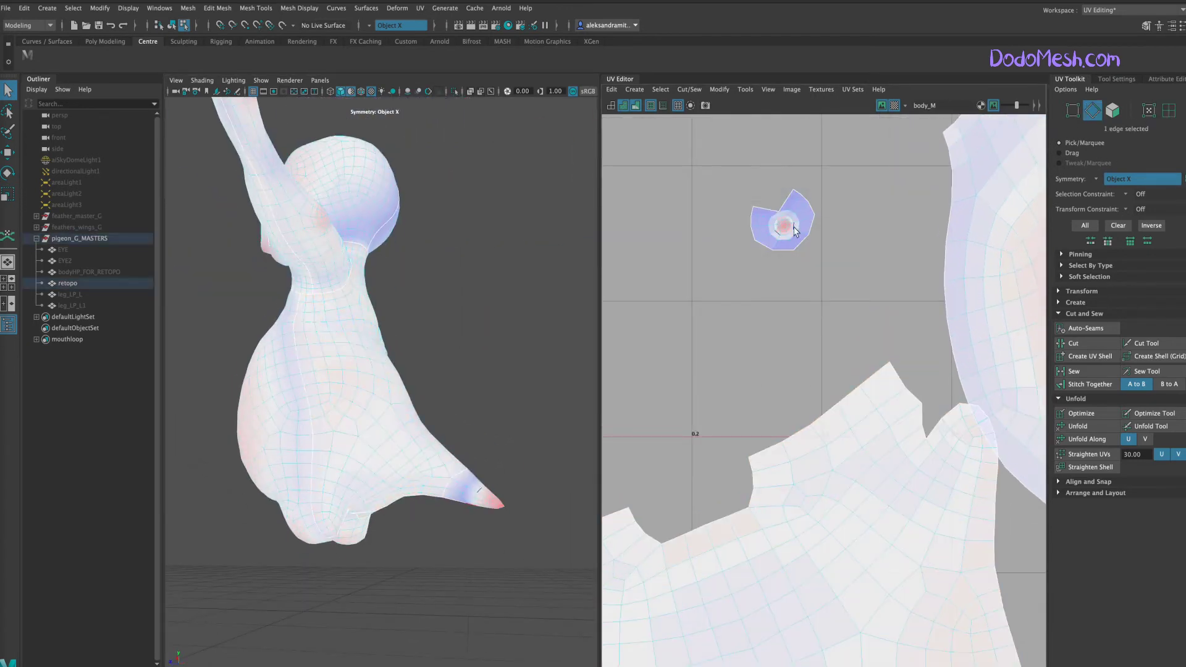
{"action": "scroll", "coordinate": [794, 231], "scroll_direction": "up", "scroll_amount": 6}
{"action": "scroll", "coordinate": [889, 312], "scroll_direction": "down", "scroll_amount": 2}
{"action": "scroll", "coordinate": [879, 455], "scroll_direction": "up", "scroll_amount": 2}
{"action": "scroll", "coordinate": [874, 353], "scroll_direction": "down", "scroll_amount": 1}
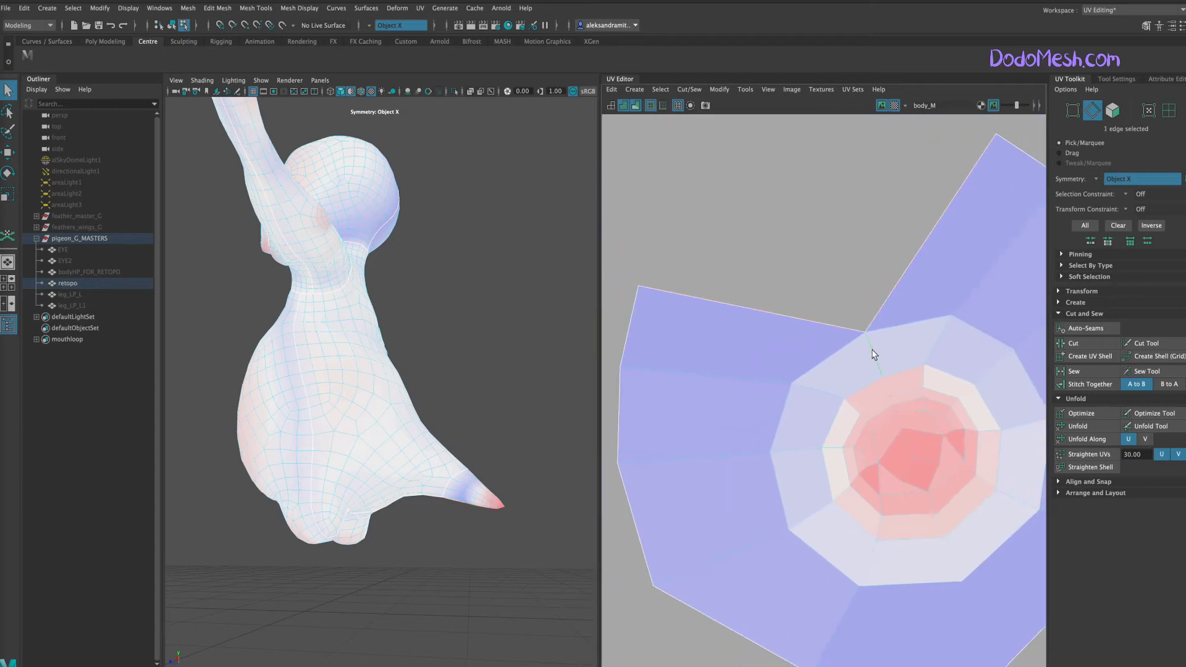
{"action": "left_click", "coordinate": [1077, 426]}
- Pick seam edges on the pigeon's arm and cut the UVs along them
{"action": "scroll", "coordinate": [864, 485], "scroll_direction": "down", "scroll_amount": 3}
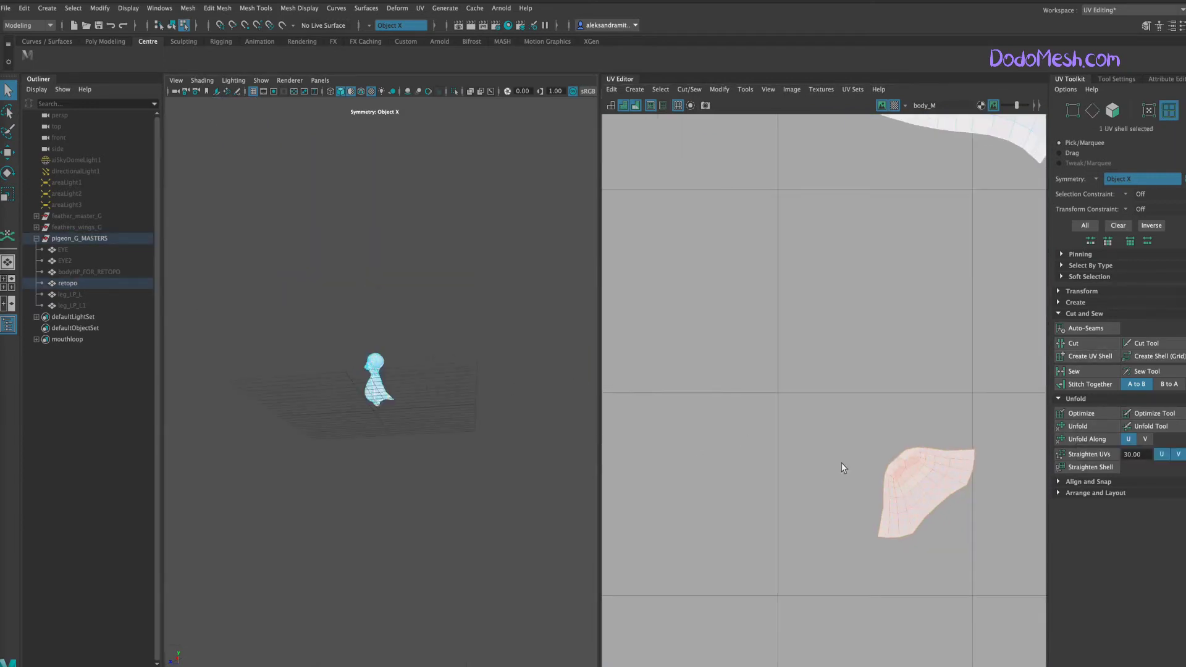
{"action": "scroll", "coordinate": [495, 553], "scroll_direction": "up", "scroll_amount": 3}
{"action": "scroll", "coordinate": [630, 468], "scroll_direction": "down", "scroll_amount": 3}
{"action": "scroll", "coordinate": [869, 470], "scroll_direction": "down", "scroll_amount": 2}
{"action": "scroll", "coordinate": [735, 460], "scroll_direction": "down", "scroll_amount": 2}
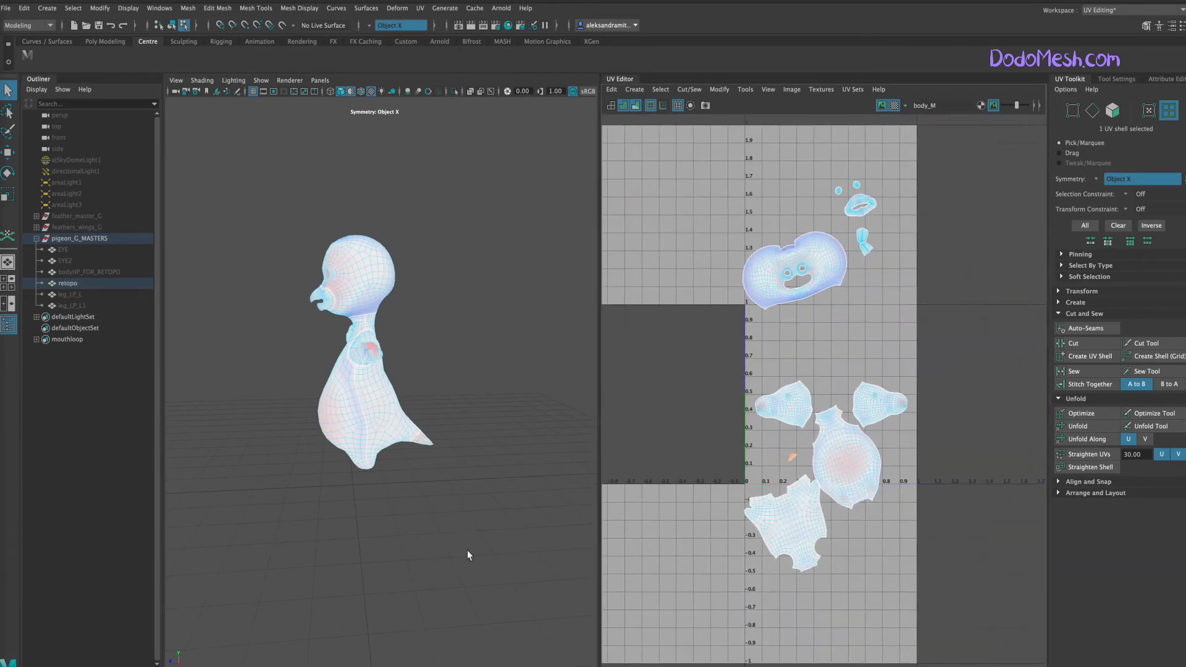
{"action": "mouse_move", "coordinate": [467, 550]}
{"action": "left_mouse_down", "text": "alt"}
{"action": "mouse_move", "coordinate": [526, 550]}
{"action": "mouse_move", "coordinate": [447, 572]}
{"action": "mouse_move", "coordinate": [587, 502]}
{"action": "mouse_move", "coordinate": [563, 517]}
{"action": "left_mouse_up", "text": "alt"}
{"action": "scroll", "coordinate": [447, 572], "scroll_direction": "up", "scroll_amount": 5}
{"action": "right_click_drag", "start_coordinate": [515, 383], "coordinate": [516, 361]}
{"action": "mouse_move", "coordinate": [516, 361]}
{"action": "left_mouse_down", "text": "alt"}
{"action": "mouse_move", "coordinate": [410, 534]}
{"action": "mouse_move", "coordinate": [521, 299]}
{"action": "left_mouse_up", "text": "alt"}
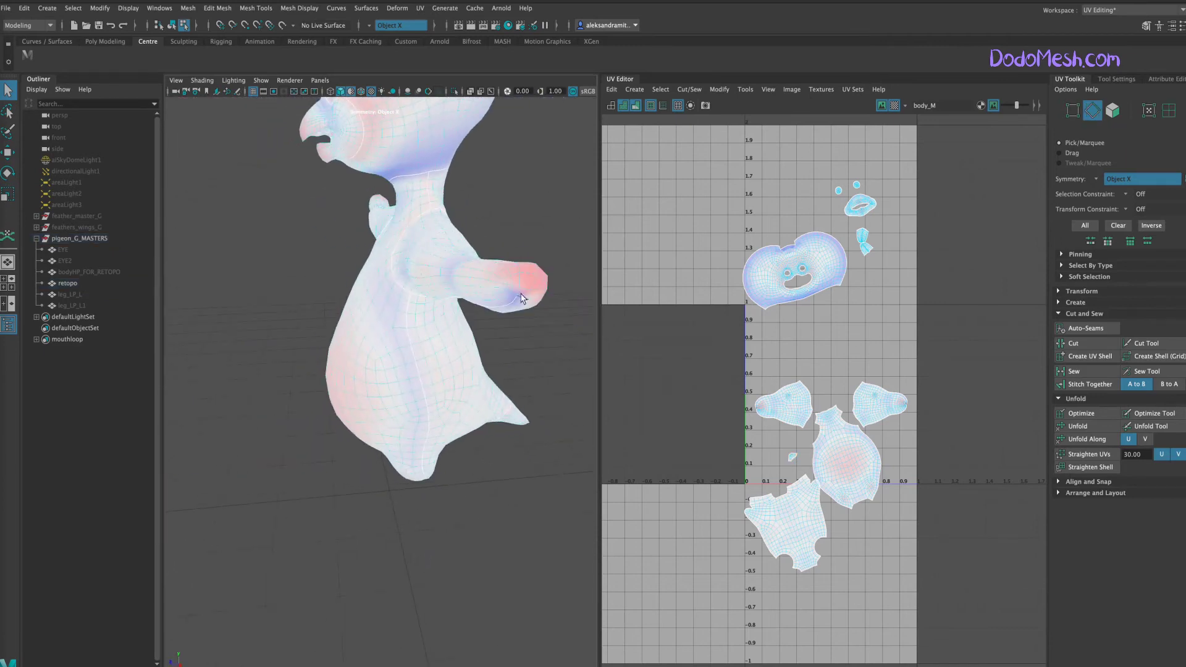
{"action": "left_click_drag", "start_coordinate": [525, 495], "coordinate": [517, 504], "text": "alt"}
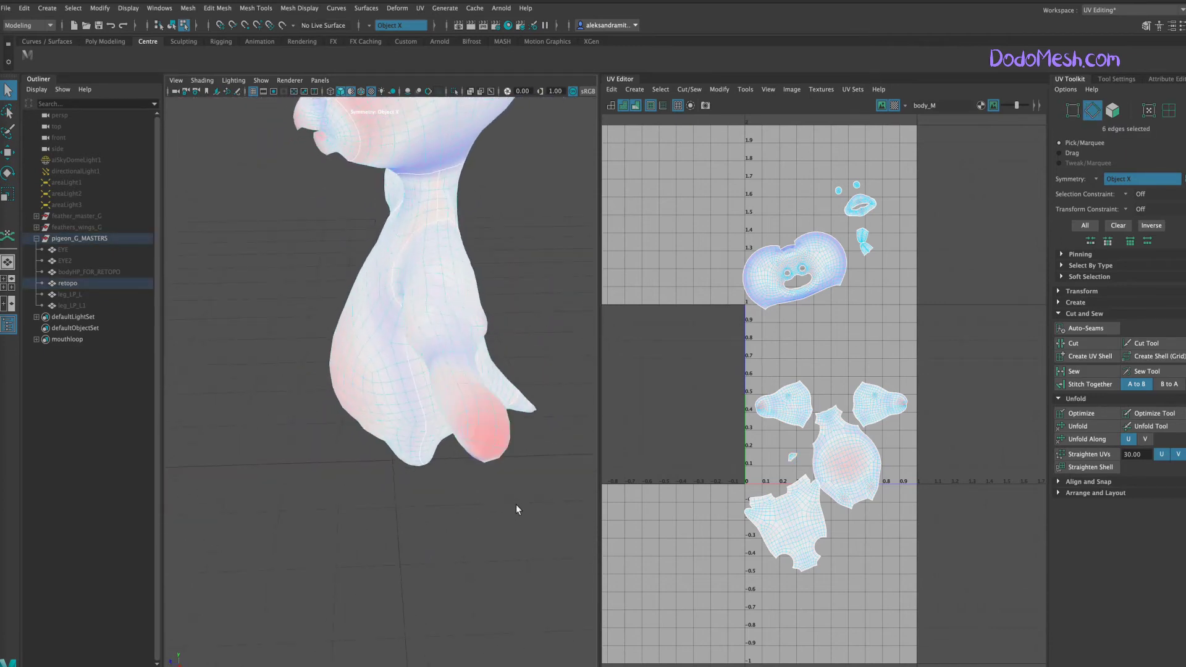
{"action": "left_click", "coordinate": [1081, 349]}
- Switch to UV shell picking and zoom in close on the neck
{"action": "right_click_drag", "start_coordinate": [767, 399], "coordinate": [767, 377]}
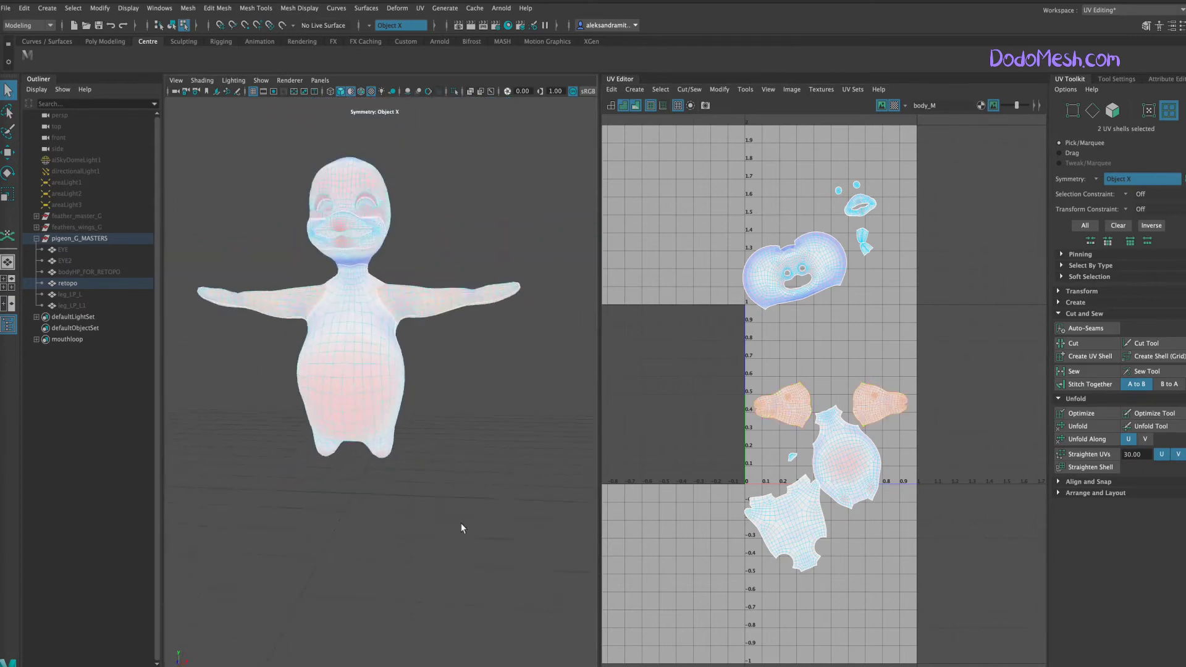
{"action": "mouse_move", "coordinate": [462, 528]}
{"action": "left_mouse_down", "text": "alt"}
{"action": "mouse_move", "coordinate": [523, 544]}
{"action": "mouse_move", "coordinate": [529, 418]}
{"action": "mouse_move", "coordinate": [694, 384]}
{"action": "left_mouse_up", "text": "alt"}
{"action": "scroll", "coordinate": [523, 544], "scroll_direction": "up", "scroll_amount": 5}
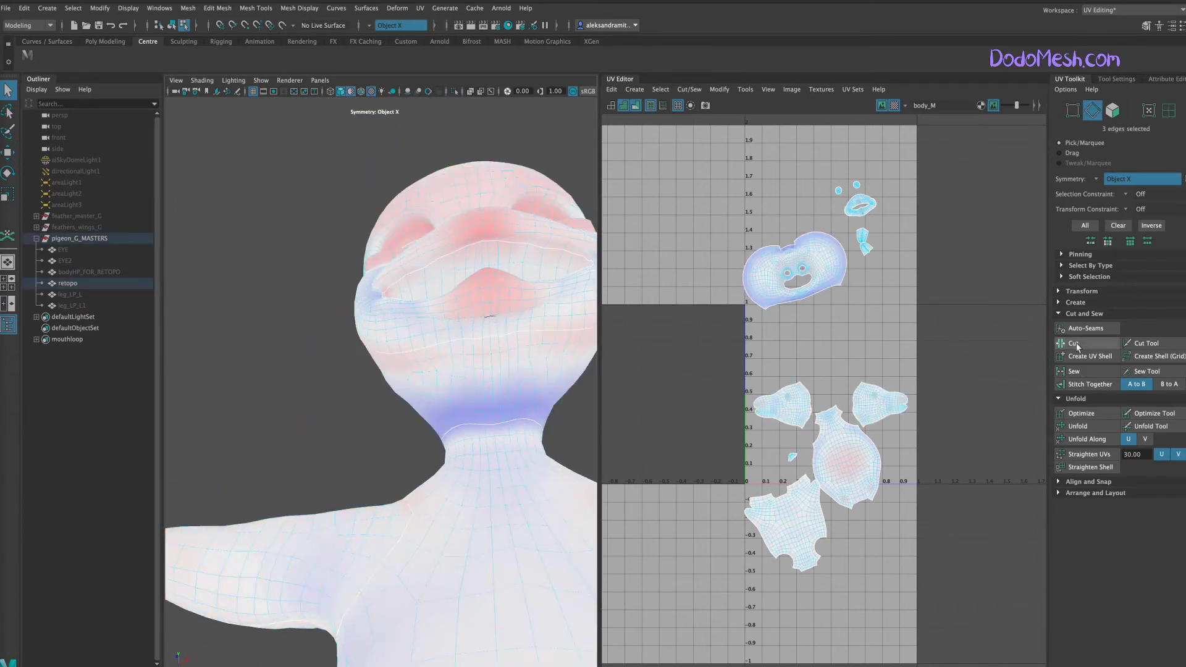
- Frame the lip shell, cut it along one edge, and unfold it into a flat ring
{"action": "right_click_drag", "start_coordinate": [847, 226], "coordinate": [865, 185]}
{"action": "left_click", "coordinate": [868, 208]}
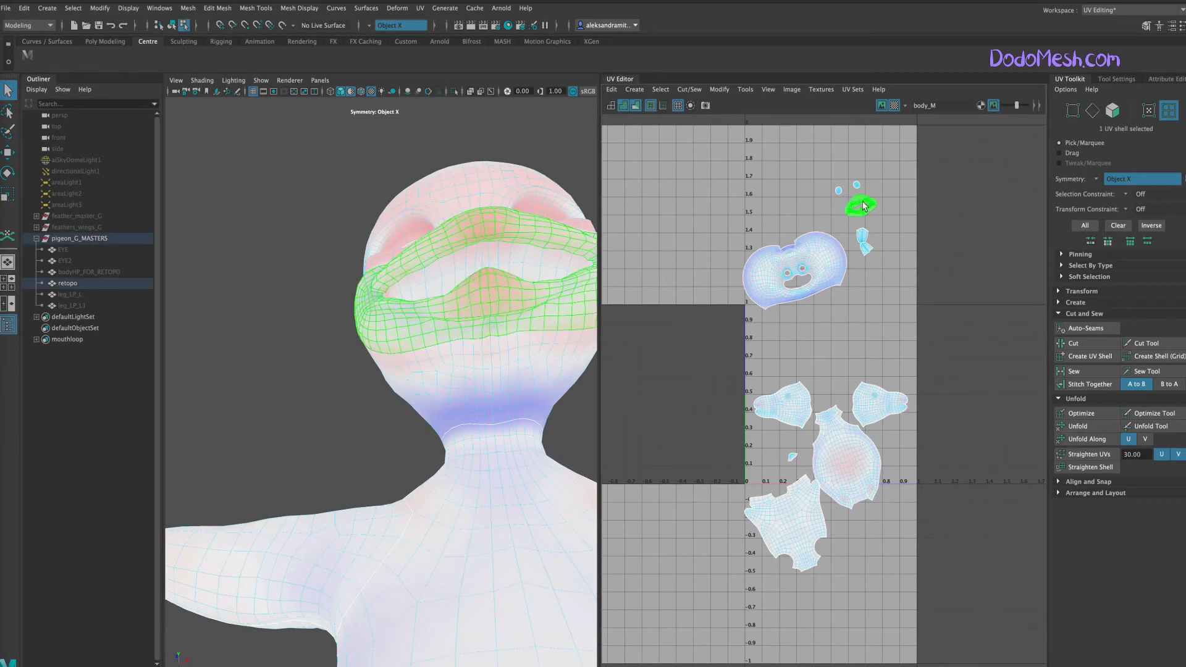
{"action": "key", "text": "f"}
{"action": "right_click_drag", "start_coordinate": [855, 455], "coordinate": [850, 495]}
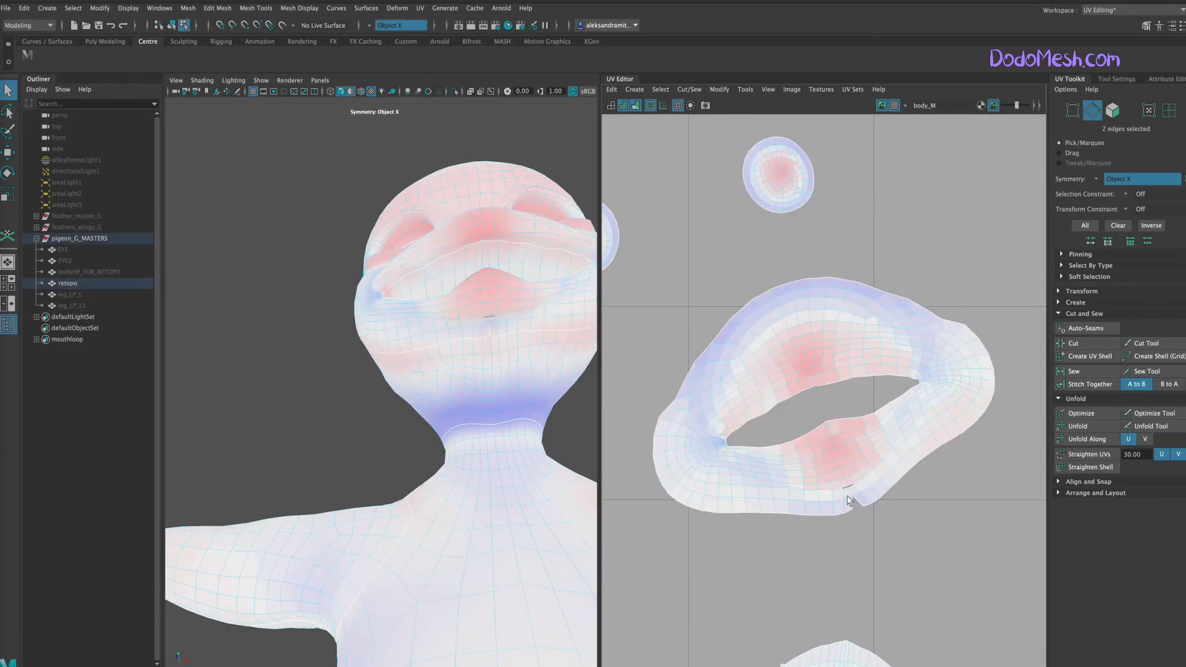
{"action": "left_click", "coordinate": [1081, 344]}
{"action": "left_click", "coordinate": [1077, 427]}
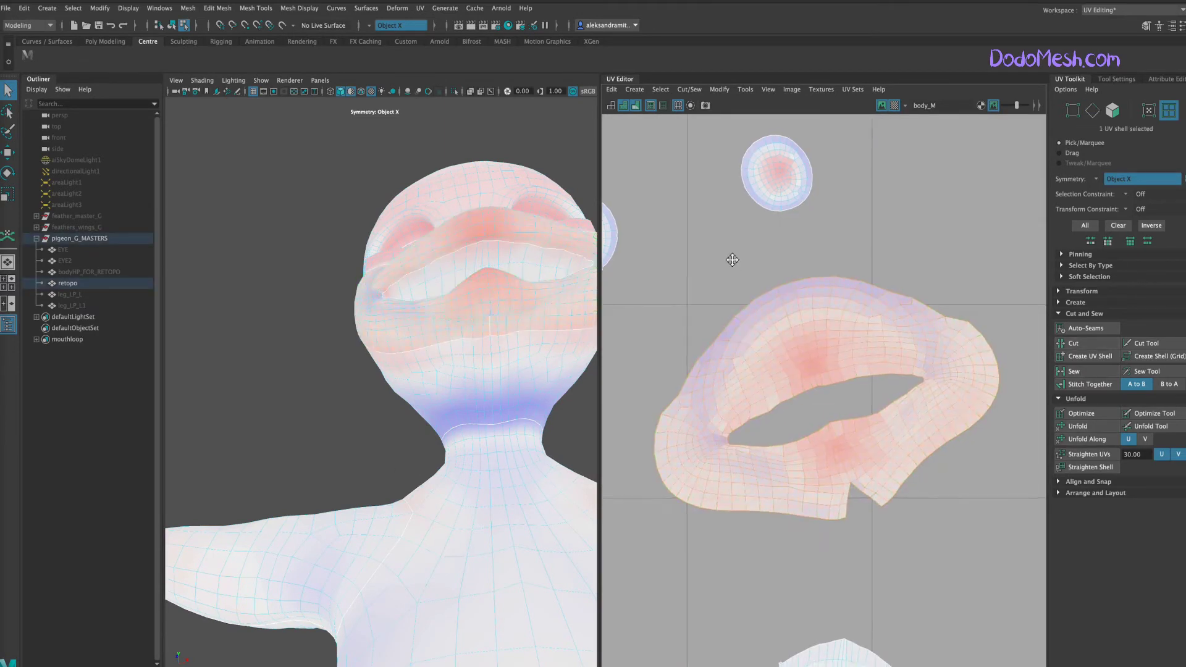
{"action": "mouse_move", "coordinate": [477, 406]}
{"action": "left_mouse_down", "text": "alt"}
{"action": "mouse_move", "coordinate": [542, 397]}
{"action": "mouse_move", "coordinate": [503, 394]}
{"action": "mouse_move", "coordinate": [543, 397]}
{"action": "mouse_move", "coordinate": [554, 533]}
{"action": "left_mouse_up", "text": "alt"}
{"action": "mouse_move", "coordinate": [554, 534]}
{"action": "right_mouse_down", "text": "alt"}
{"action": "mouse_move", "coordinate": [426, 542]}
{"action": "mouse_move", "coordinate": [556, 532]}
{"action": "right_mouse_up", "text": "alt"}
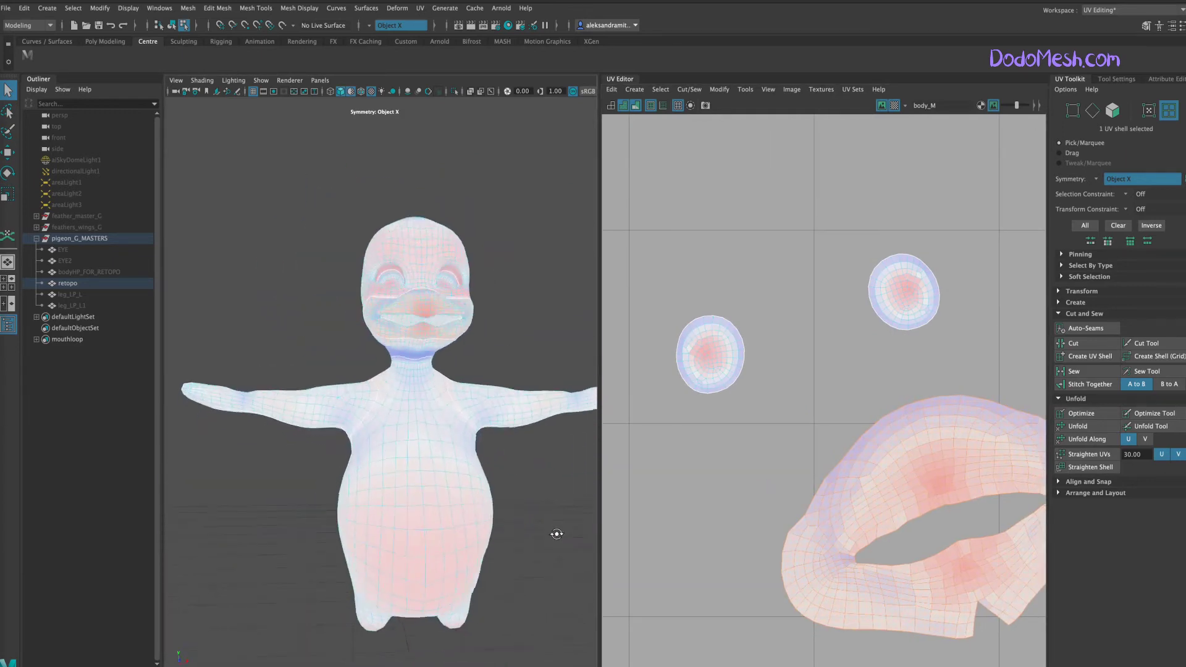
{"action": "left_click_drag", "start_coordinate": [556, 532], "coordinate": [553, 520], "text": "alt"}
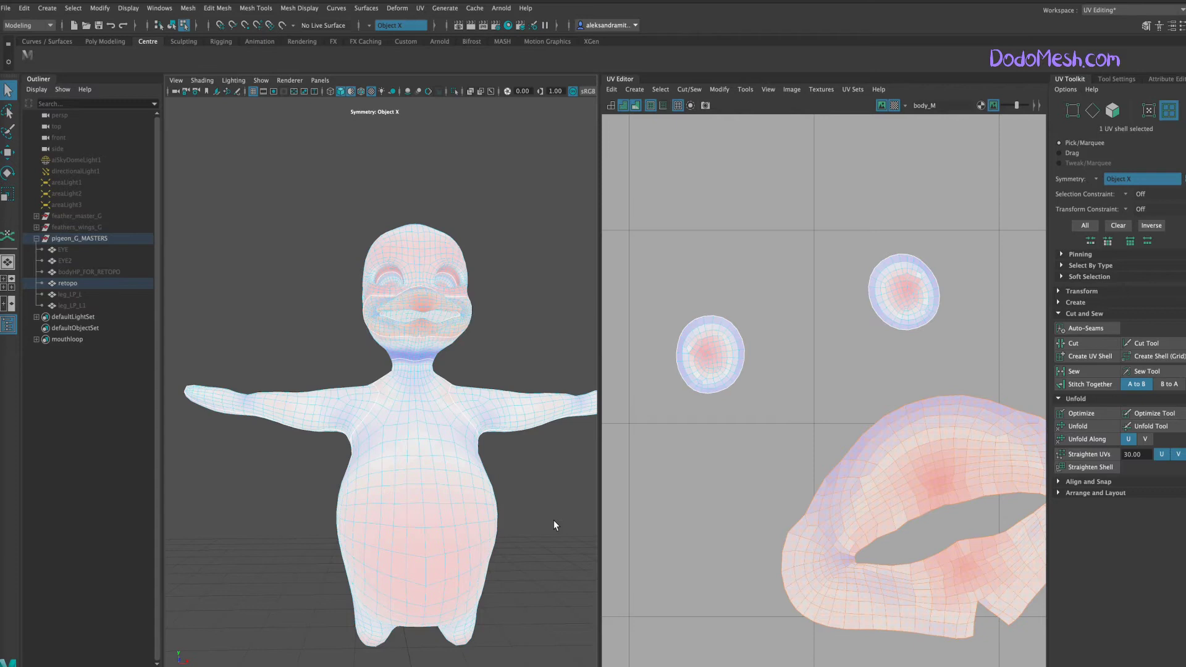
{"action": "scroll", "coordinate": [786, 355], "scroll_direction": "down", "scroll_amount": 3}
{"action": "scroll", "coordinate": [645, 389], "scroll_direction": "down", "scroll_amount": 3}
- Bring the 0–1 UV grid into view and move the body shell out to the right
{"action": "key", "text": "f"}
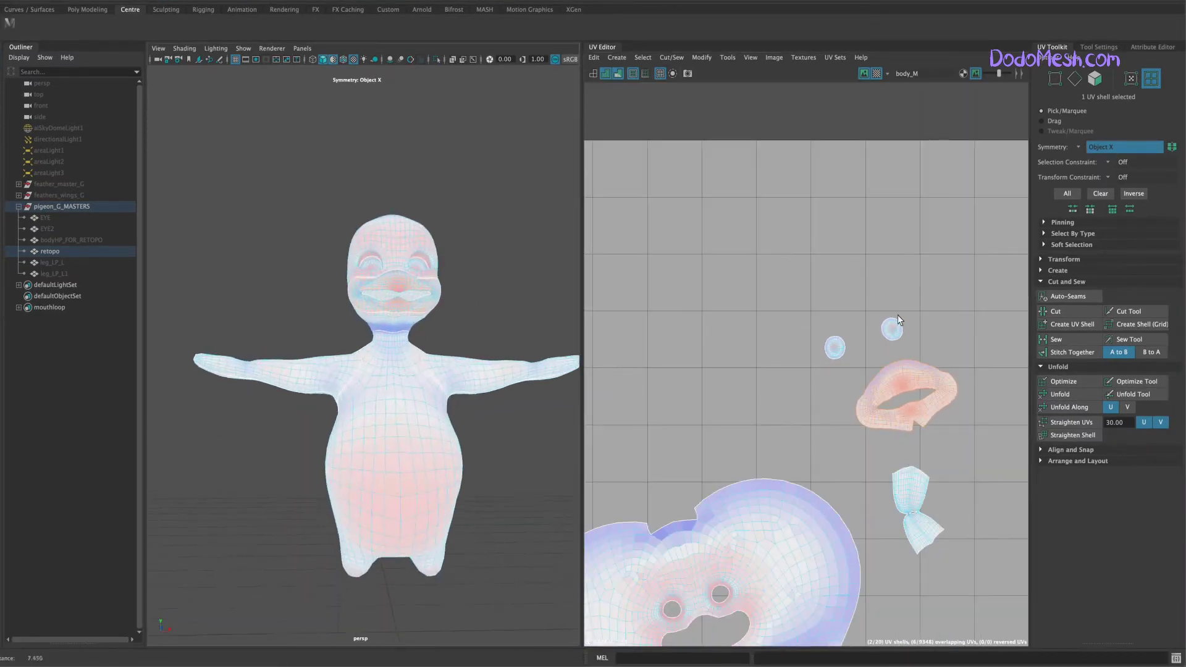
{"action": "scroll", "coordinate": [802, 396], "scroll_direction": "down", "scroll_amount": 3}
{"action": "middle_click_drag", "start_coordinate": [803, 395], "coordinate": [891, 393], "text": "alt"}
{"action": "left_click", "coordinate": [786, 353]}
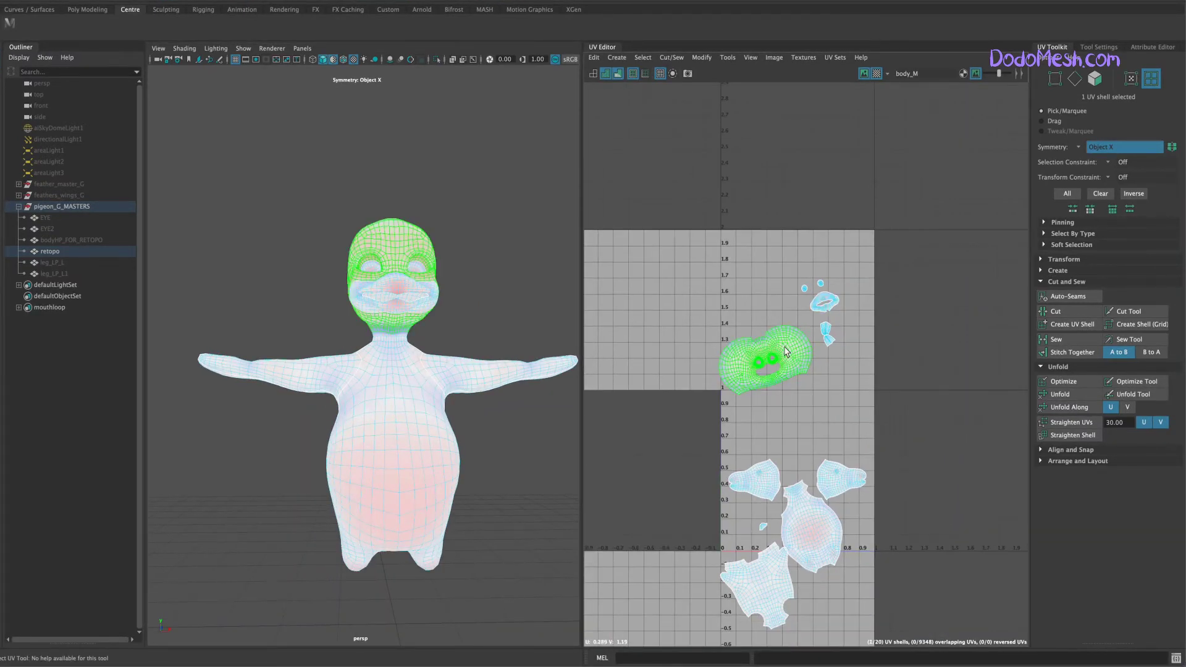
{"action": "left_click", "coordinate": [1040, 259]}
{"action": "left_click", "coordinate": [812, 531]}
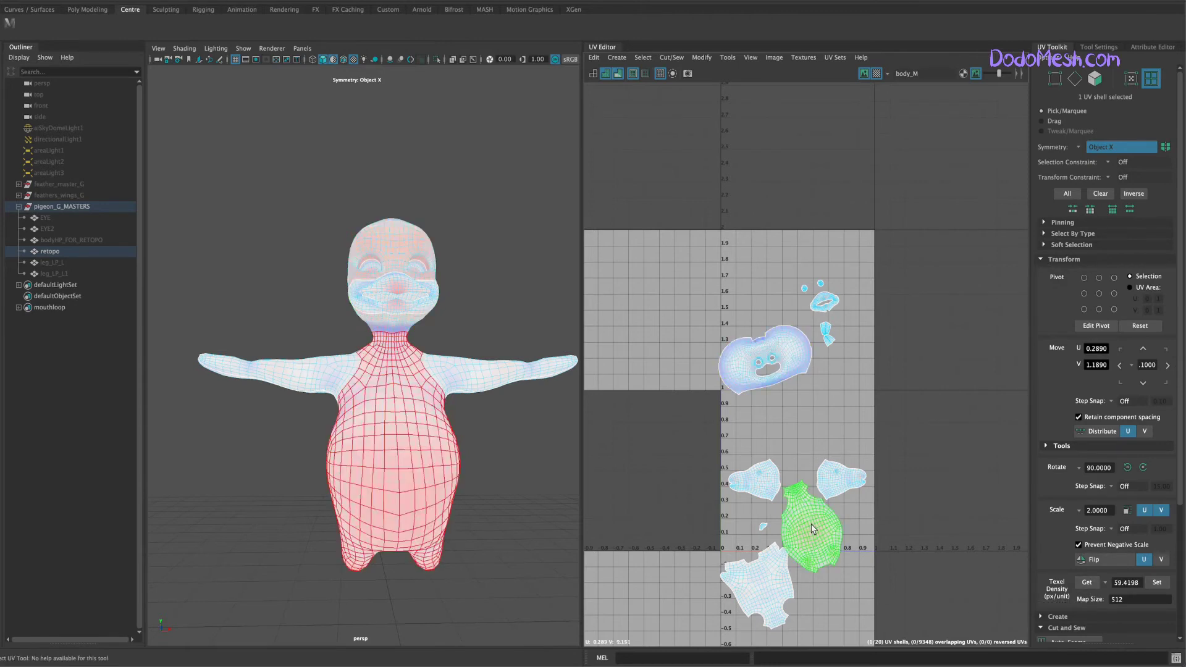
{"action": "left_click_drag", "start_coordinate": [812, 531], "coordinate": [922, 457]}
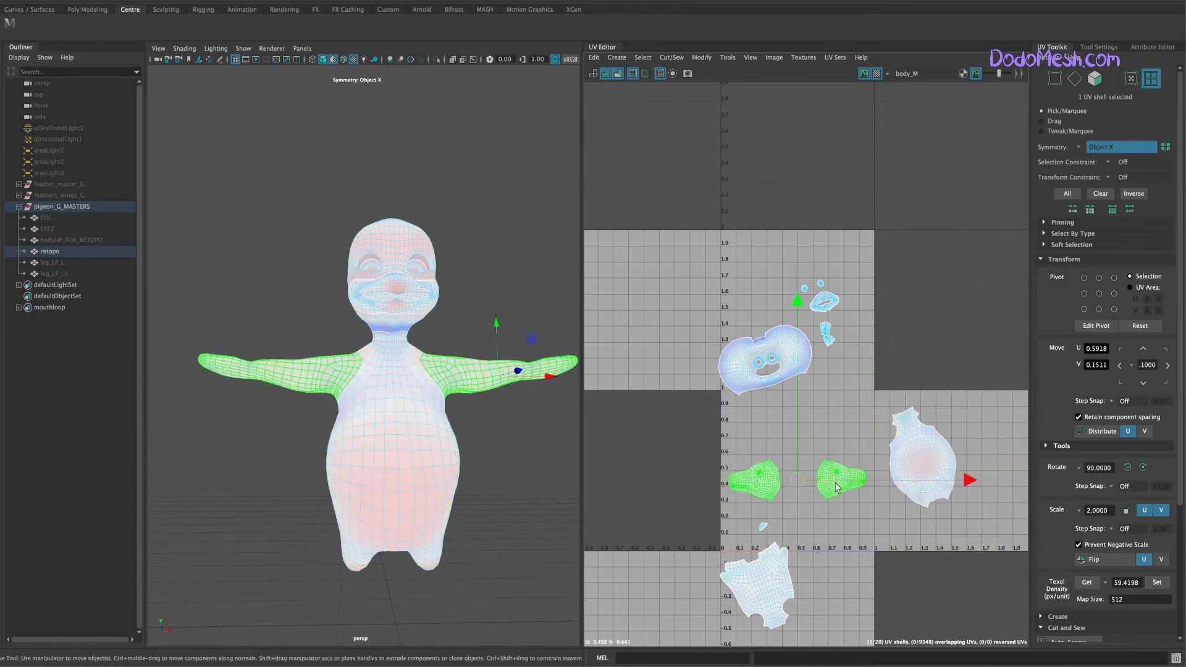
- Arrange arm shells above, body on the tile's left, head and lower-body shells inside
{"action": "left_click", "coordinate": [760, 480]}
{"action": "left_click_drag", "start_coordinate": [759, 481], "coordinate": [876, 348]}
{"action": "left_click", "coordinate": [920, 460]}
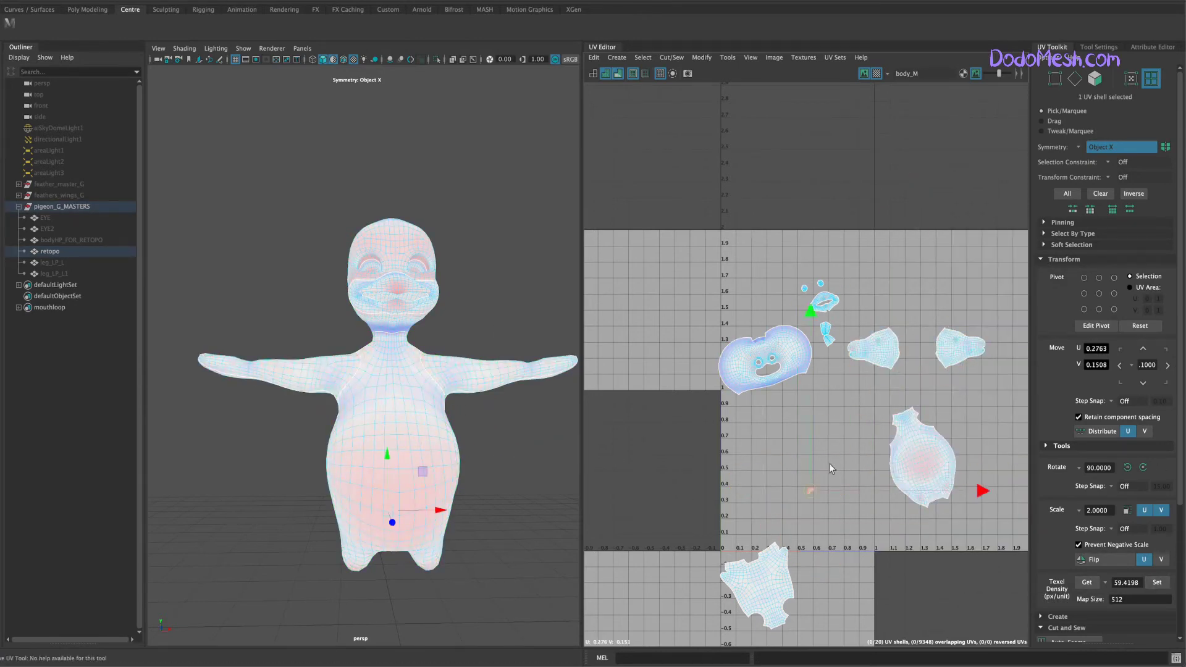
{"action": "left_click_drag", "start_coordinate": [920, 460], "coordinate": [756, 491]}
{"action": "left_click", "coordinate": [781, 380]}
{"action": "left_click_drag", "start_coordinate": [781, 380], "coordinate": [817, 429]}
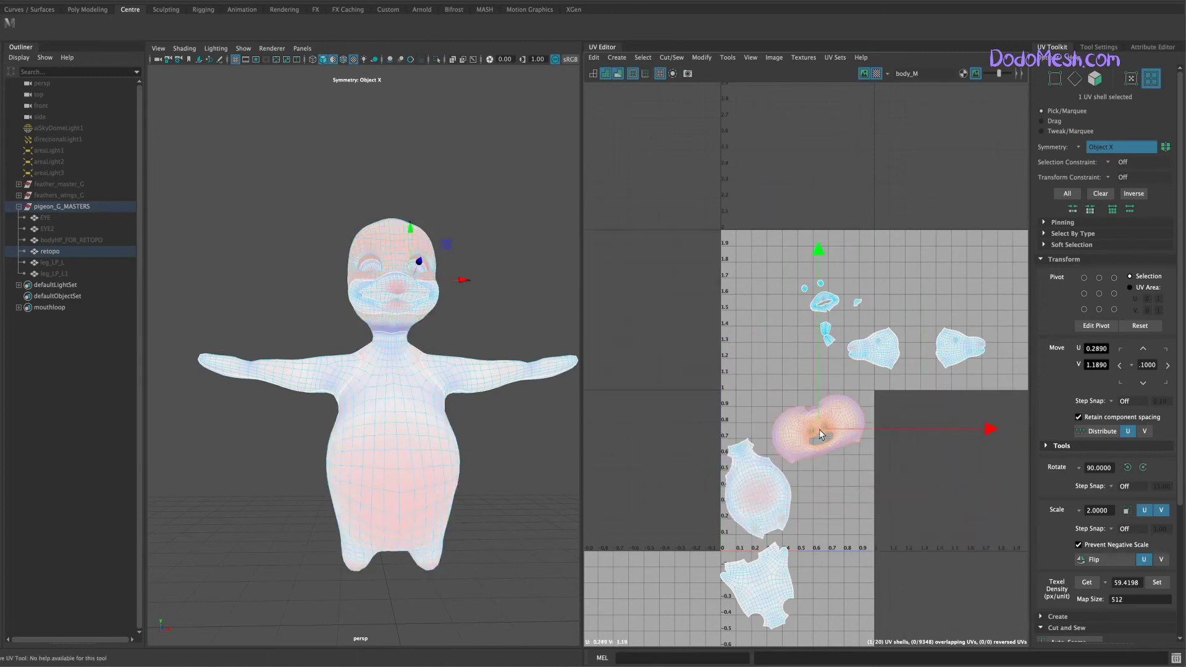
{"action": "left_click", "coordinate": [756, 583]}
{"action": "left_click", "coordinate": [1157, 582]}
{"action": "left_click_drag", "start_coordinate": [758, 590], "coordinate": [828, 497]}
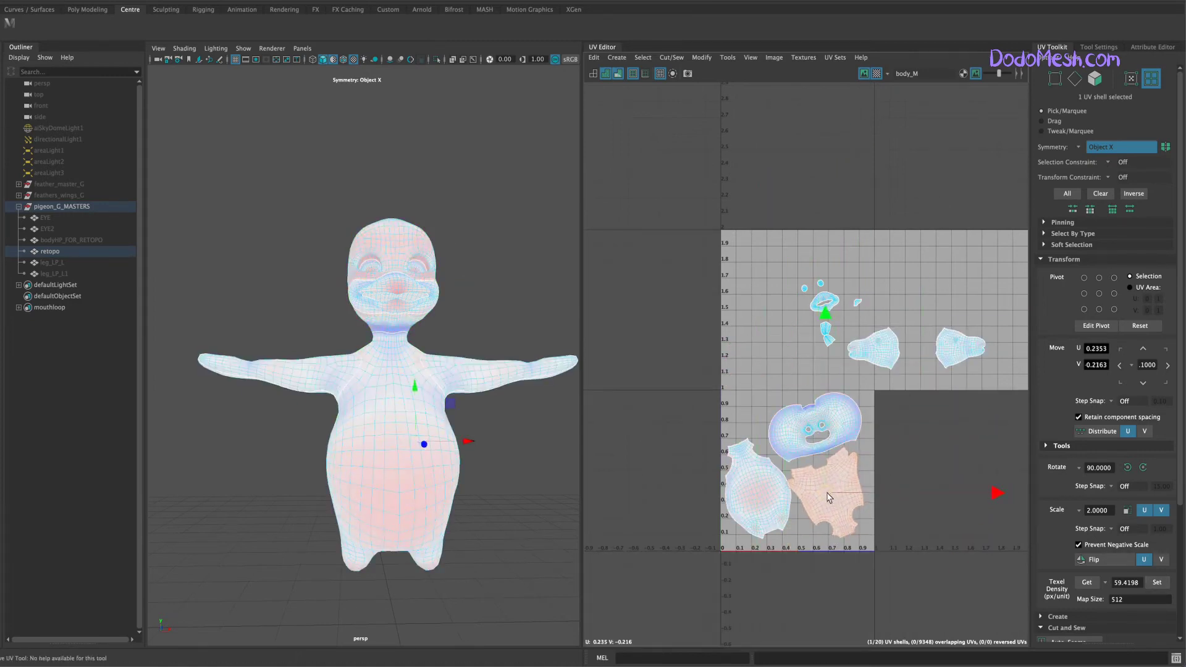
- With symmetric selection off, scale body and head shells to the matched texel density
{"action": "left_click_drag", "start_coordinate": [839, 318], "coordinate": [1010, 397]}
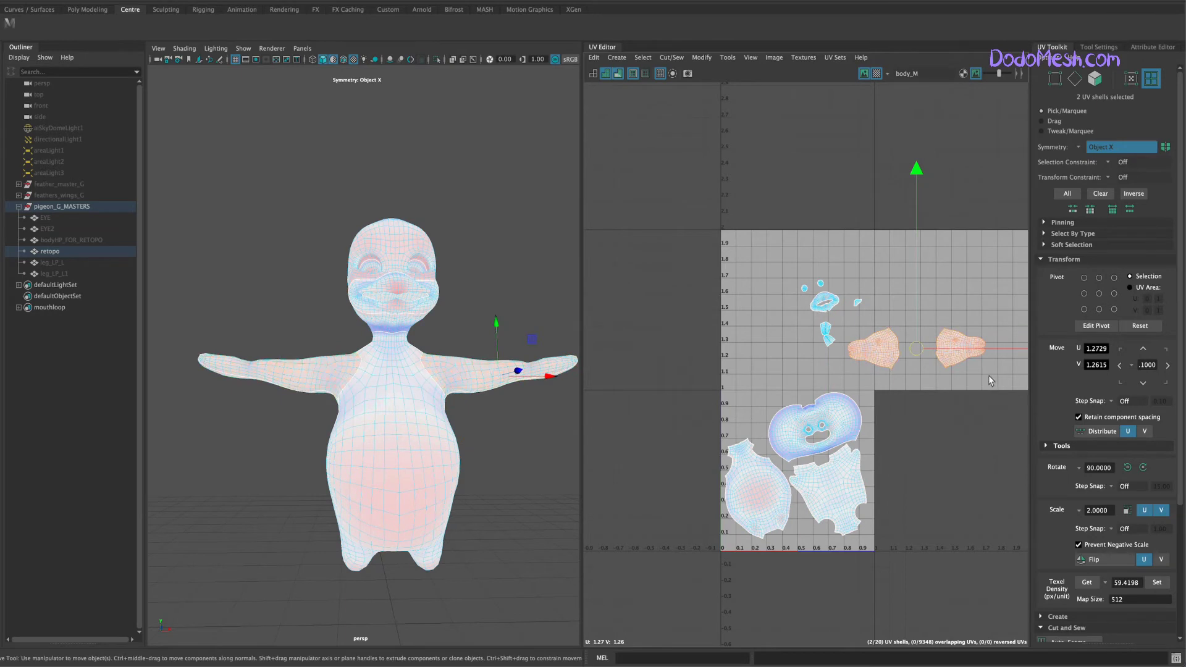
{"action": "left_click", "coordinate": [1105, 147]}
{"action": "left_click", "coordinate": [1105, 154]}
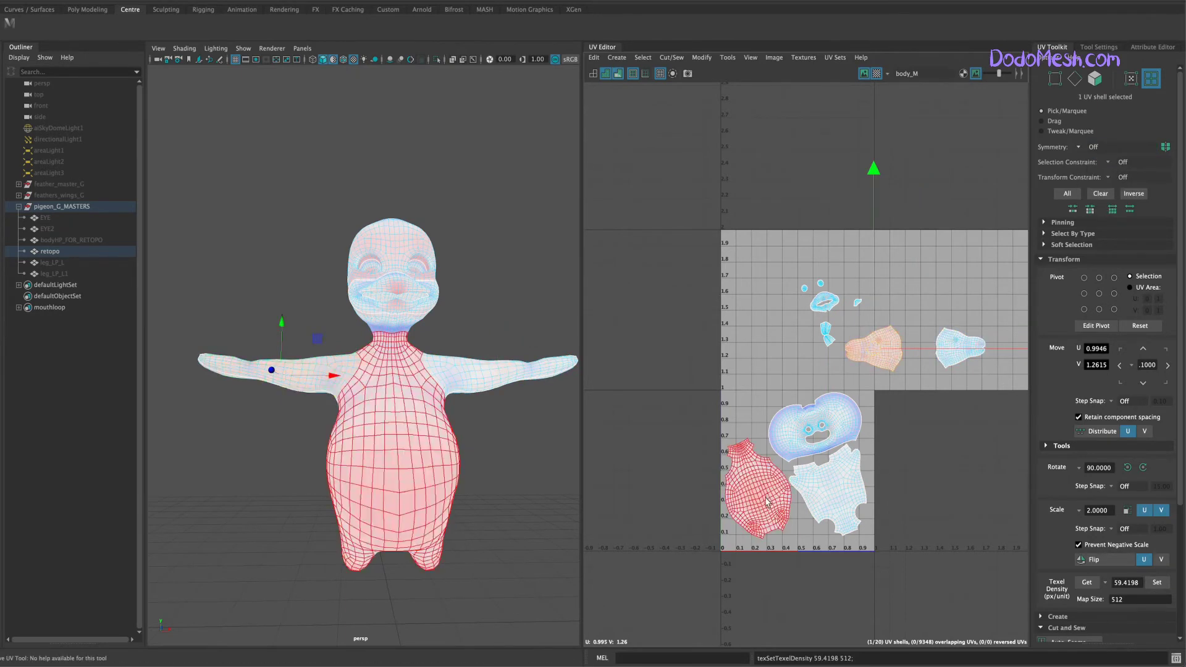
{"action": "left_click", "coordinate": [735, 488]}
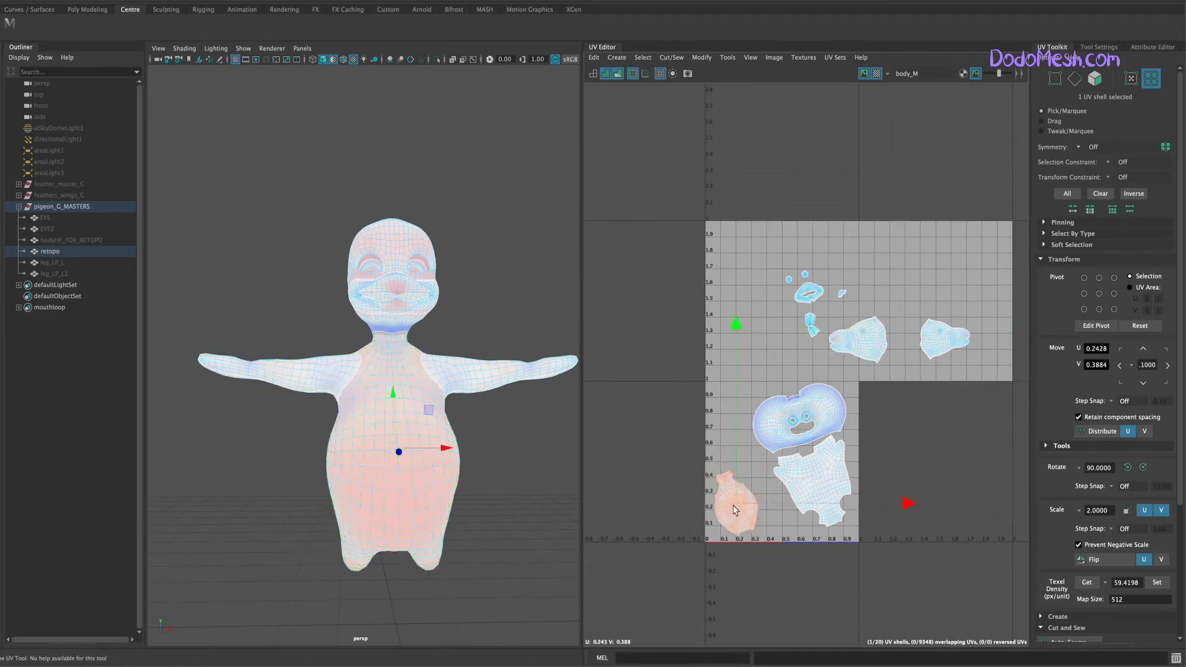
{"action": "left_click", "coordinate": [809, 481]}
{"action": "left_click", "coordinate": [797, 420]}
{"action": "left_click_drag", "start_coordinate": [797, 420], "coordinate": [741, 420]}
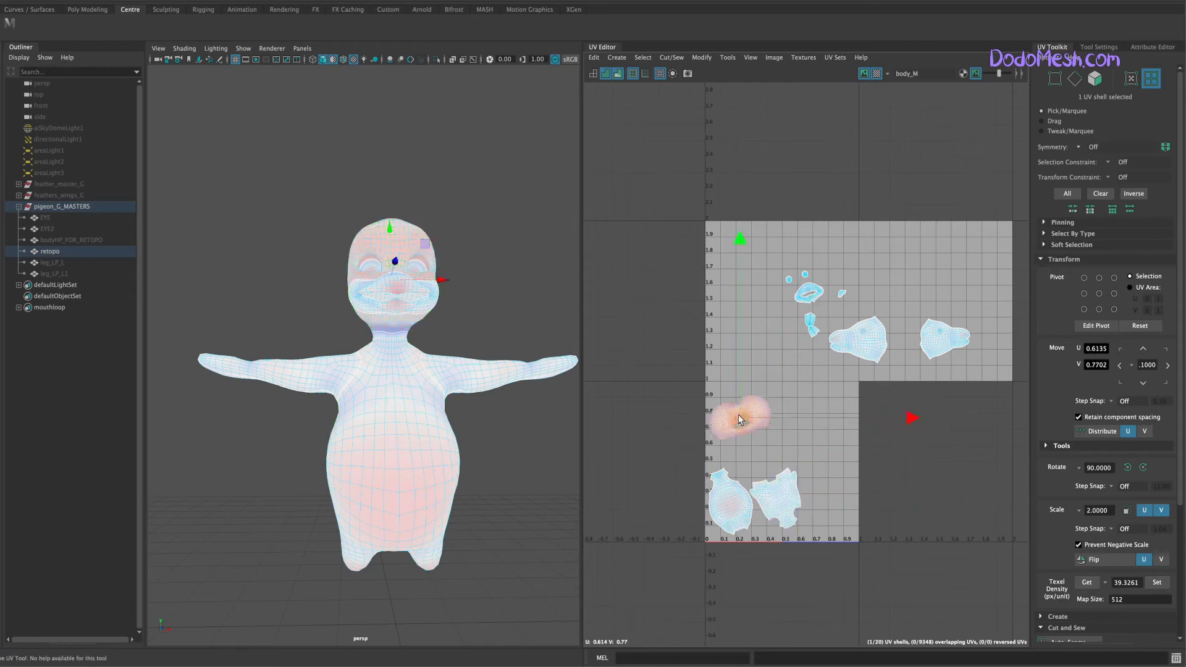
- Undo six shell edits, move a shell into a free spot, and select the head and mouth shells
{"action": "key", "text": "ctrl+z"}
{"action": "key", "text": "ctrl+z"}
{"action": "key", "text": "ctrl+z"}
{"action": "key", "text": "ctrl+z"}
{"action": "key", "text": "ctrl+z"}
{"action": "key", "text": "ctrl+z"}
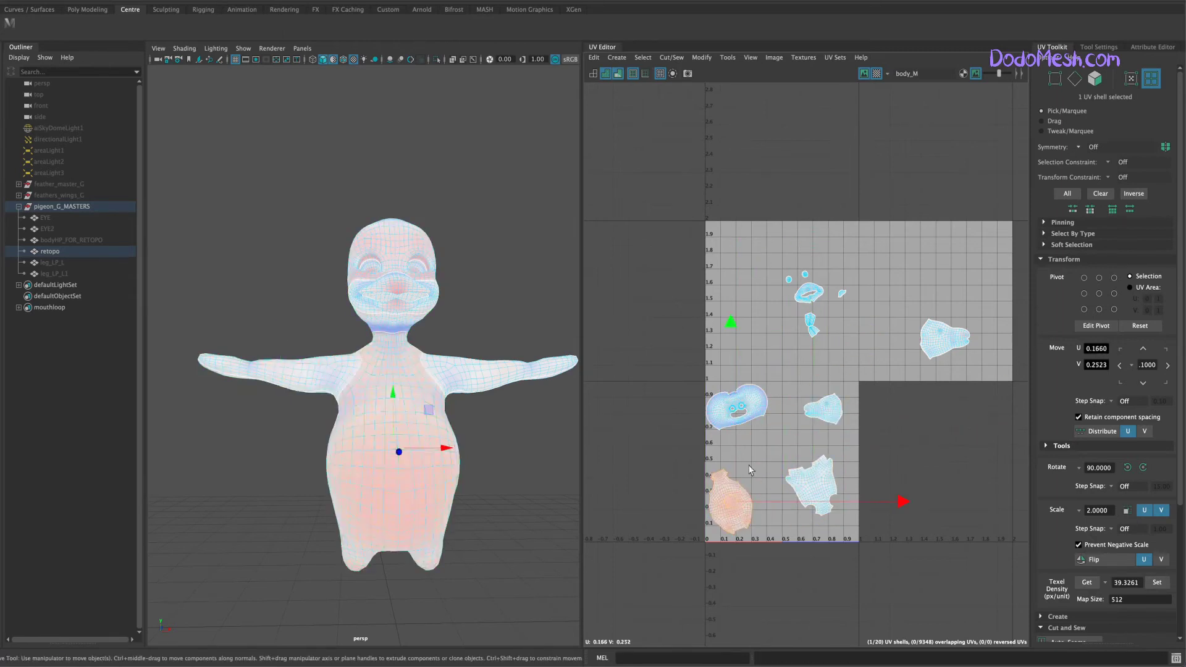
{"action": "key", "text": "ctrl+z"}
{"action": "key", "text": "ctrl+z"}
{"action": "key", "text": "ctrl+z"}
{"action": "key", "text": "ctrl+z"}
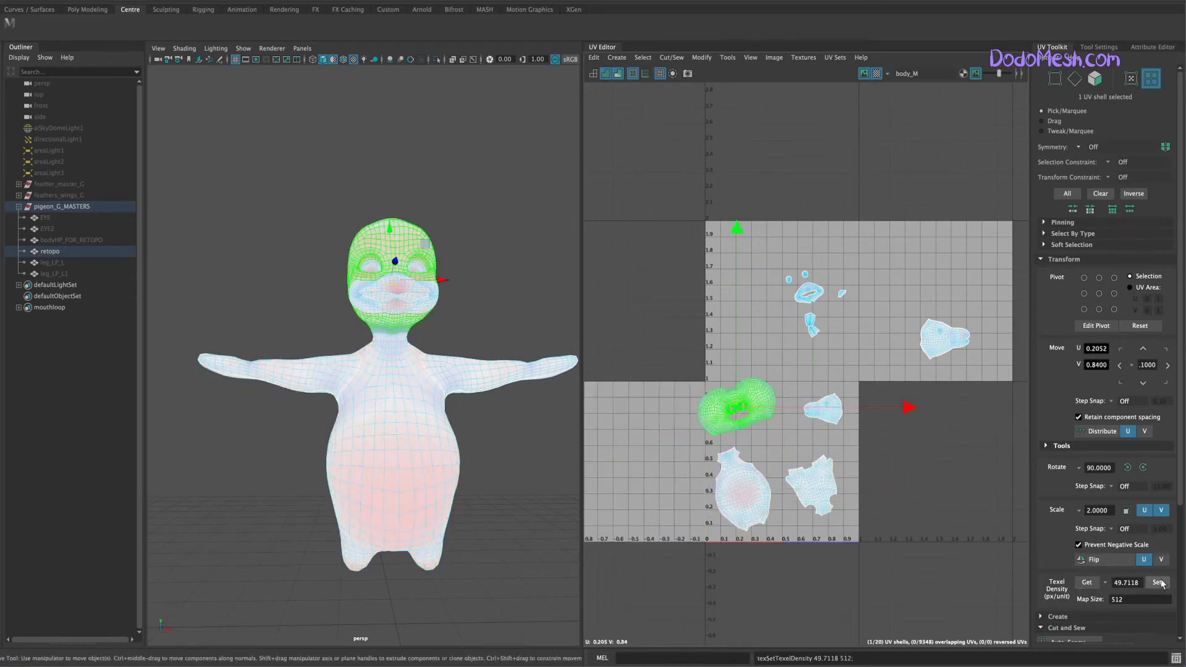
{"action": "key", "text": "ctrl+z"}
{"action": "key", "text": "ctrl+z"}
{"action": "key", "text": "ctrl+z"}
{"action": "key", "text": "ctrl+z"}
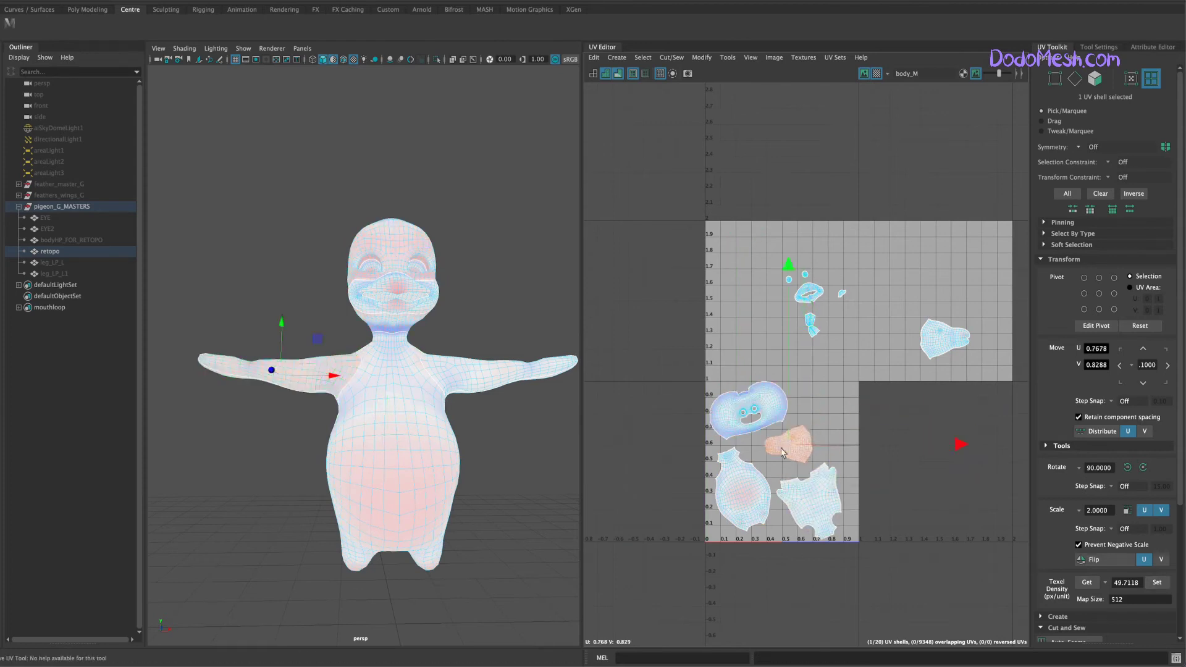
{"action": "key", "text": "ctrl+z"}
{"action": "key", "text": "ctrl+z"}
{"action": "key", "text": "ctrl+z"}
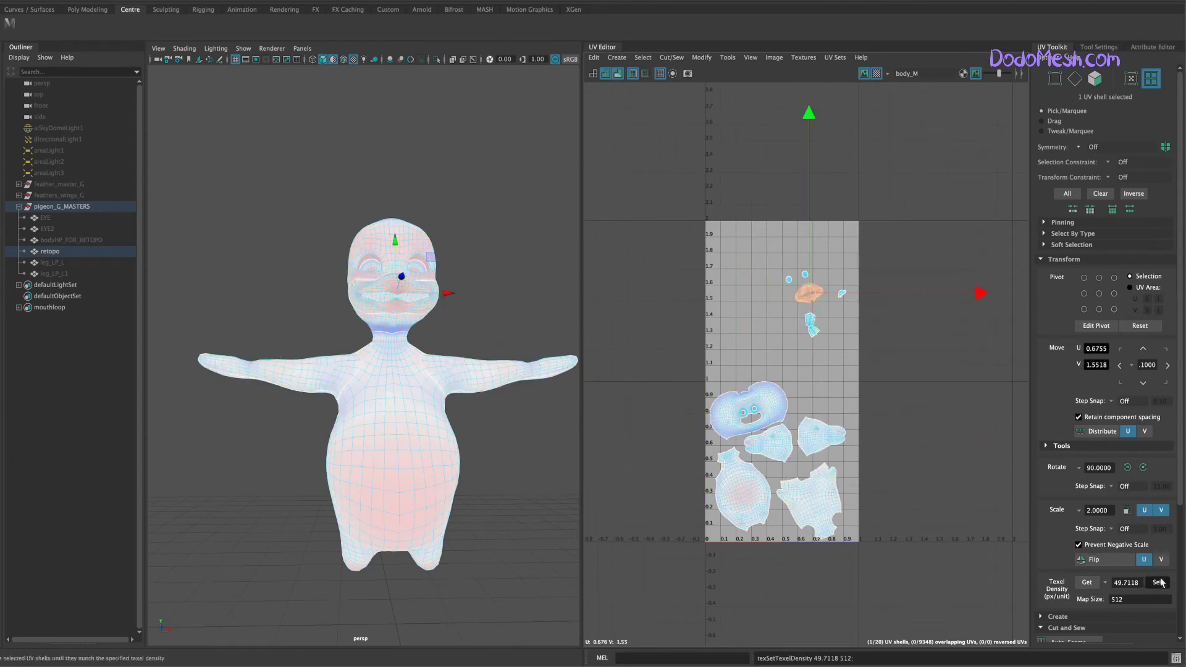
{"action": "key", "text": "ctrl+z"}
{"action": "key", "text": "ctrl+z"}
{"action": "key", "text": "ctrl+z"}
{"action": "key", "text": "ctrl+z"}
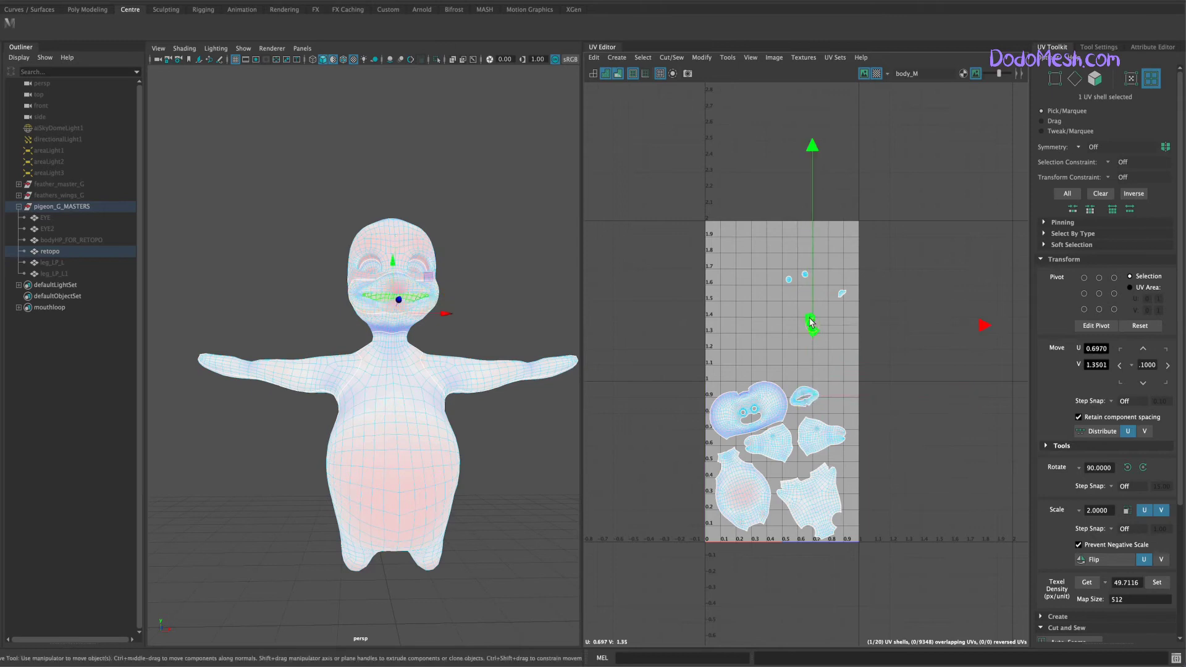
{"action": "key", "text": "ctrl+z"}
{"action": "key", "text": "ctrl+z"}
{"action": "key", "text": "ctrl+z"}
{"action": "key", "text": "ctrl+z"}
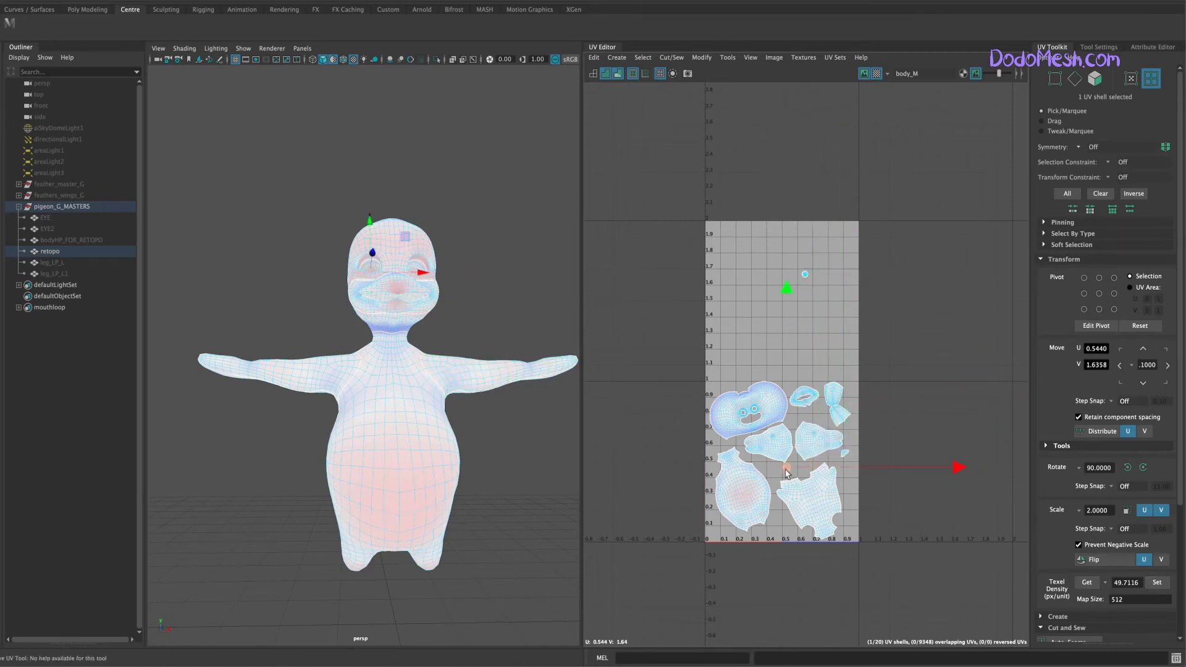
{"action": "left_click_drag", "start_coordinate": [785, 471], "coordinate": [795, 468]}
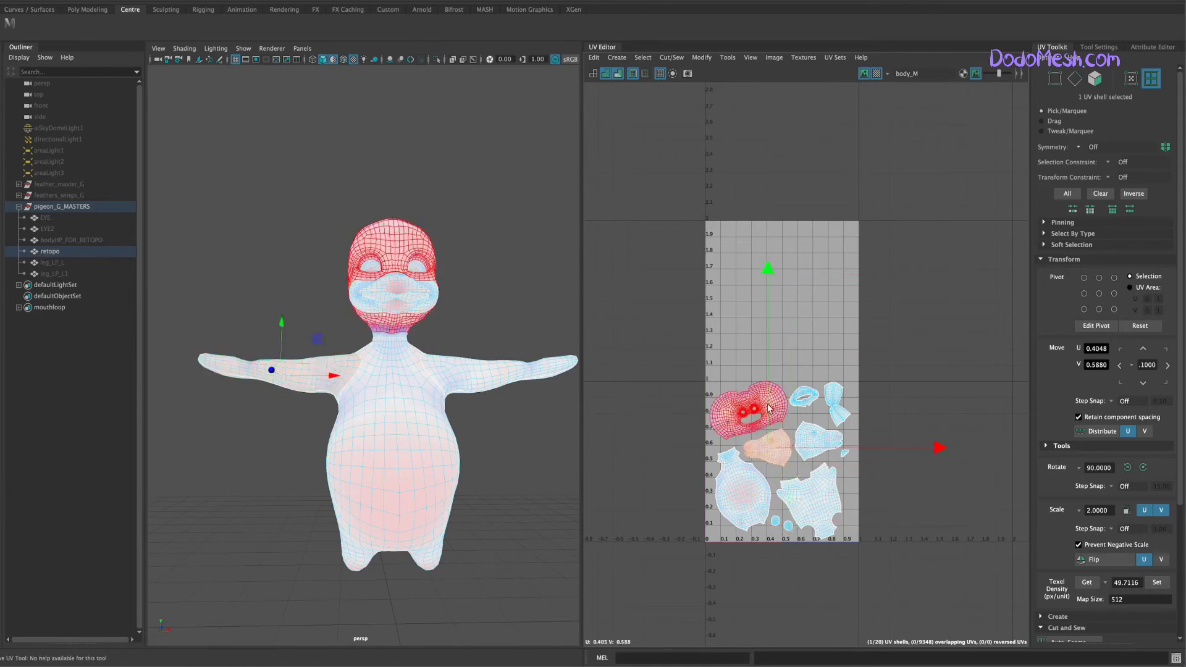
{"action": "left_click", "coordinate": [750, 420]}
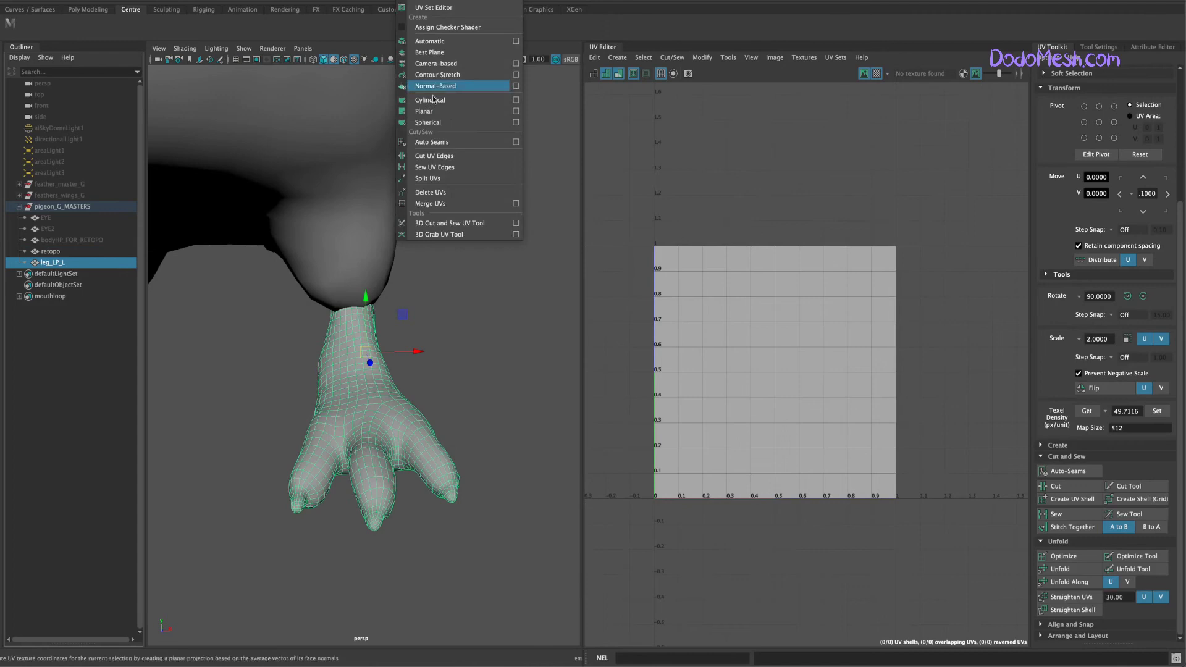
- Select leg_LP_L and its UV shell, and show the UV shells as wireframe
{"action": "left_click", "coordinate": [453, 80]}
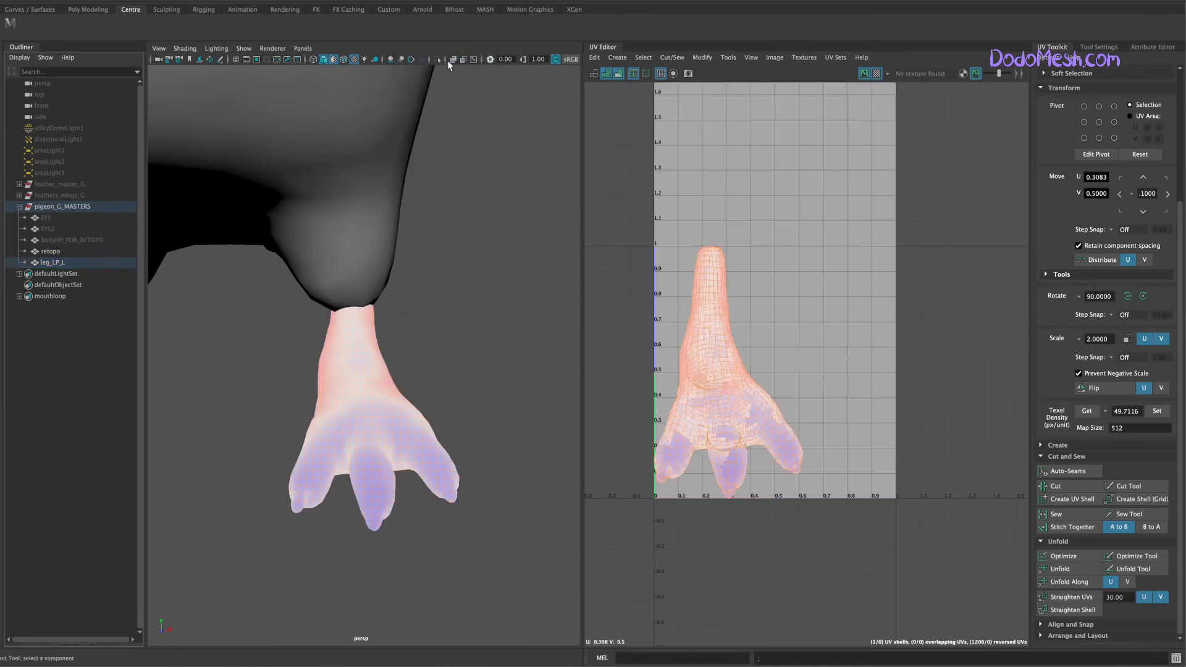
{"action": "left_click_drag", "start_coordinate": [428, 503], "coordinate": [510, 560], "text": "alt"}
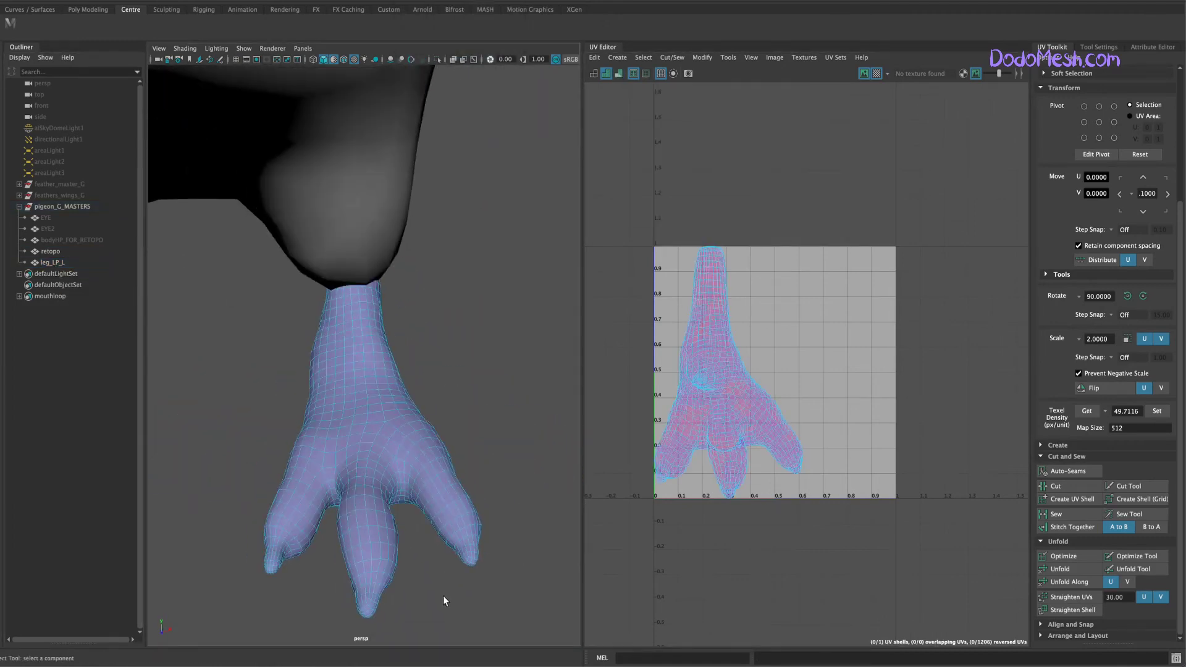
{"action": "left_click_drag", "start_coordinate": [443, 596], "coordinate": [398, 584], "text": "alt"}
{"action": "left_click", "coordinate": [476, 316]}
{"action": "left_click_drag", "start_coordinate": [475, 334], "coordinate": [452, 539], "text": "alt"}
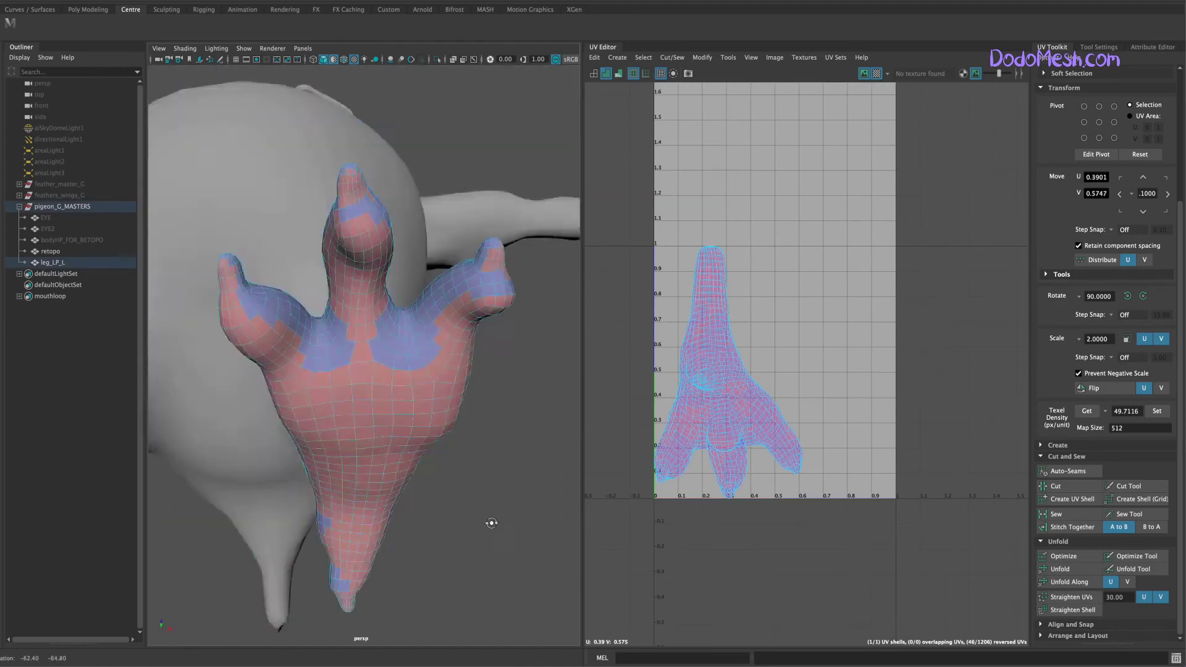
{"action": "left_click", "coordinate": [595, 73]}
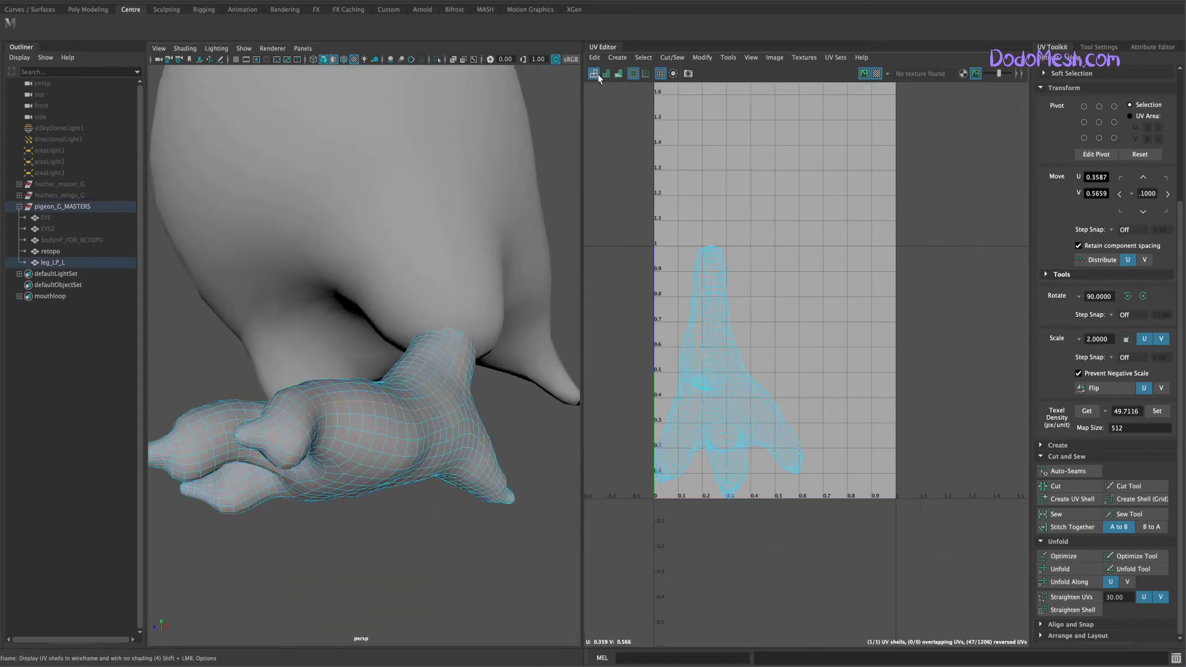
- Orbit around the foot to a top-down view of the round bump
{"action": "mouse_move", "coordinate": [366, 576]}
{"action": "left_mouse_down", "text": "alt"}
{"action": "mouse_move", "coordinate": [392, 585]}
{"action": "mouse_move", "coordinate": [344, 577]}
{"action": "mouse_move", "coordinate": [356, 565]}
{"action": "left_mouse_up", "text": "alt"}
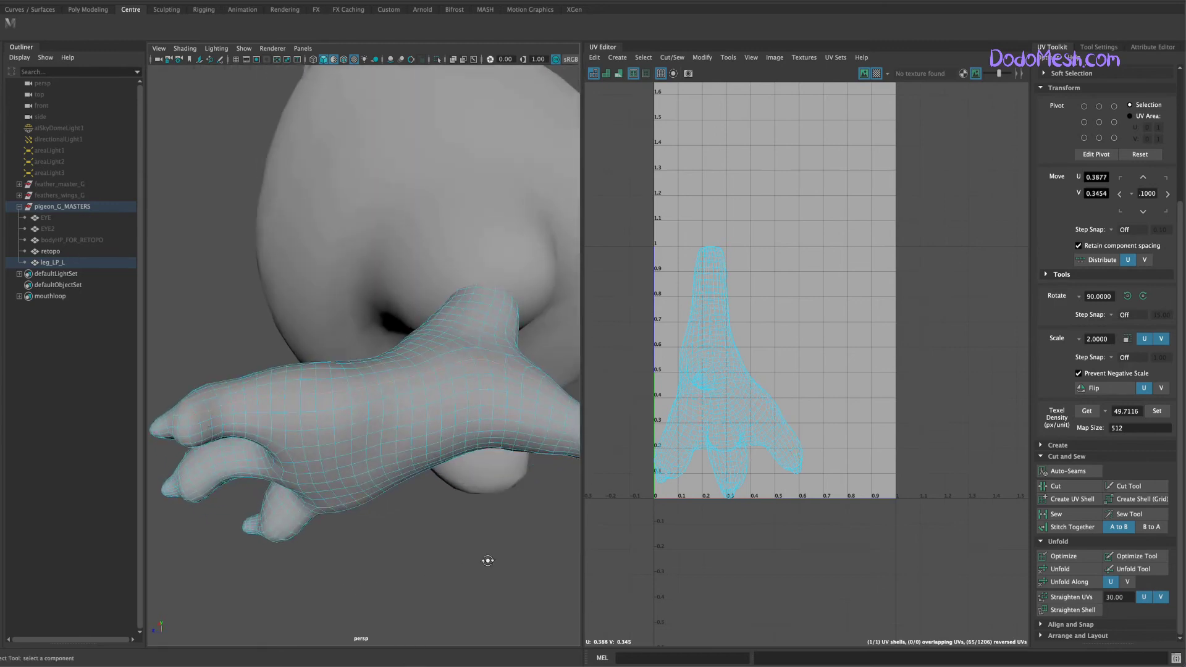
{"action": "mouse_move", "coordinate": [488, 560]}
{"action": "left_mouse_down", "text": "alt"}
{"action": "mouse_move", "coordinate": [456, 513]}
{"action": "mouse_move", "coordinate": [394, 586]}
{"action": "mouse_move", "coordinate": [264, 561]}
{"action": "left_mouse_up", "text": "alt"}
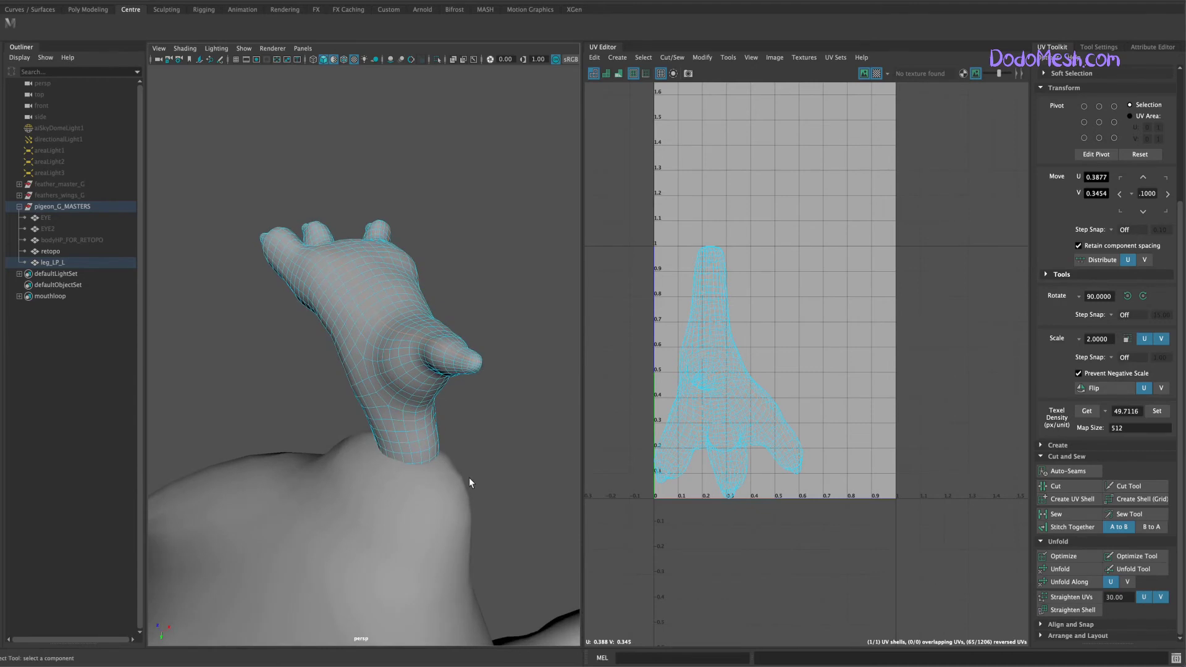
{"action": "mouse_move", "coordinate": [373, 344]}
{"action": "left_mouse_down", "text": "alt"}
{"action": "mouse_move", "coordinate": [455, 476]}
{"action": "mouse_move", "coordinate": [577, 476]}
{"action": "mouse_move", "coordinate": [381, 479]}
{"action": "left_mouse_up", "text": "alt"}
{"action": "mouse_move", "coordinate": [266, 580]}
{"action": "left_mouse_down", "text": "alt"}
{"action": "mouse_move", "coordinate": [417, 481]}
{"action": "mouse_move", "coordinate": [318, 516]}
{"action": "mouse_move", "coordinate": [307, 570]}
{"action": "mouse_move", "coordinate": [373, 483]}
{"action": "left_mouse_up", "text": "alt"}
{"action": "mouse_move", "coordinate": [224, 454]}
{"action": "left_mouse_down", "text": "alt"}
{"action": "mouse_move", "coordinate": [243, 476]}
{"action": "mouse_move", "coordinate": [232, 497]}
{"action": "mouse_move", "coordinate": [504, 465]}
{"action": "left_mouse_up", "text": "alt"}
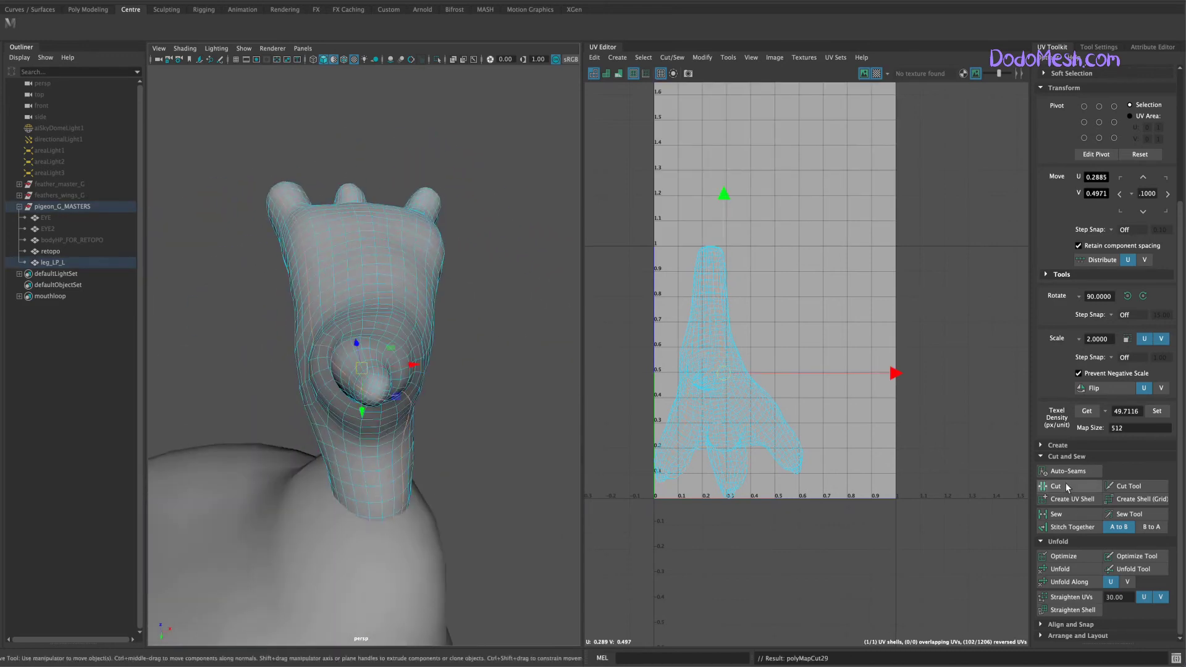
- Unfold the leg's UV shell flat and frame the leg mesh from the side
{"action": "left_click", "coordinate": [1060, 568]}
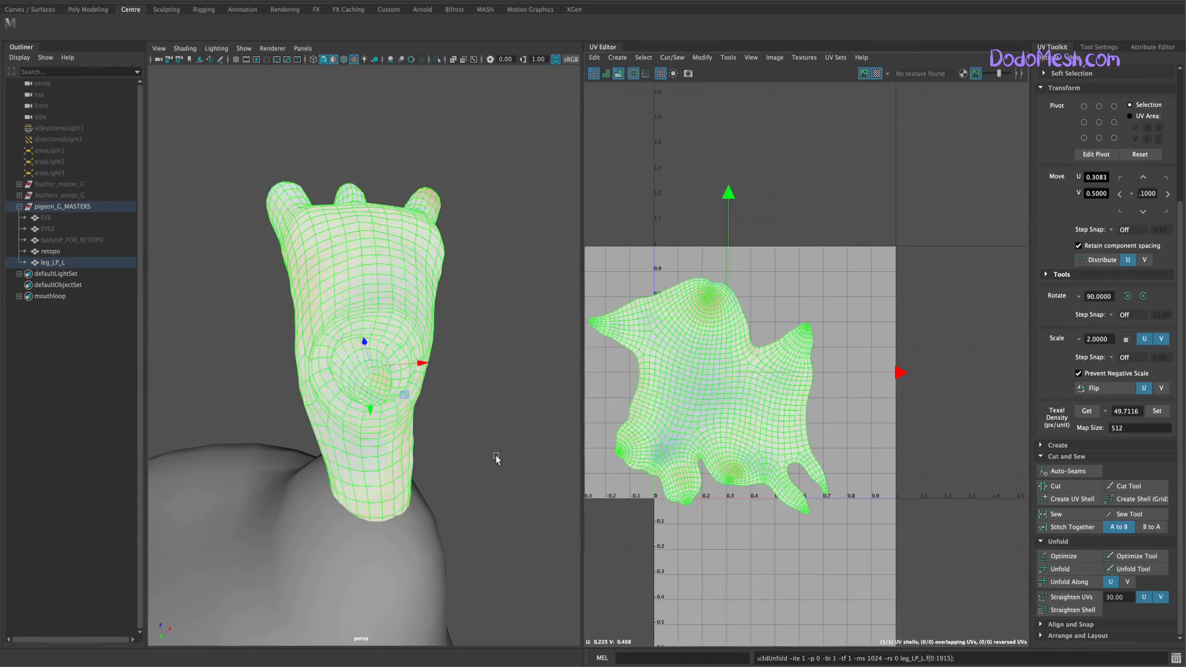
{"action": "mouse_move", "coordinate": [496, 458]}
{"action": "left_mouse_down", "text": "alt"}
{"action": "mouse_move", "coordinate": [464, 431]}
{"action": "mouse_move", "coordinate": [431, 469]}
{"action": "mouse_move", "coordinate": [503, 558]}
{"action": "mouse_move", "coordinate": [482, 451]}
{"action": "mouse_move", "coordinate": [497, 556]}
{"action": "mouse_move", "coordinate": [511, 545]}
{"action": "left_mouse_up", "text": "alt"}
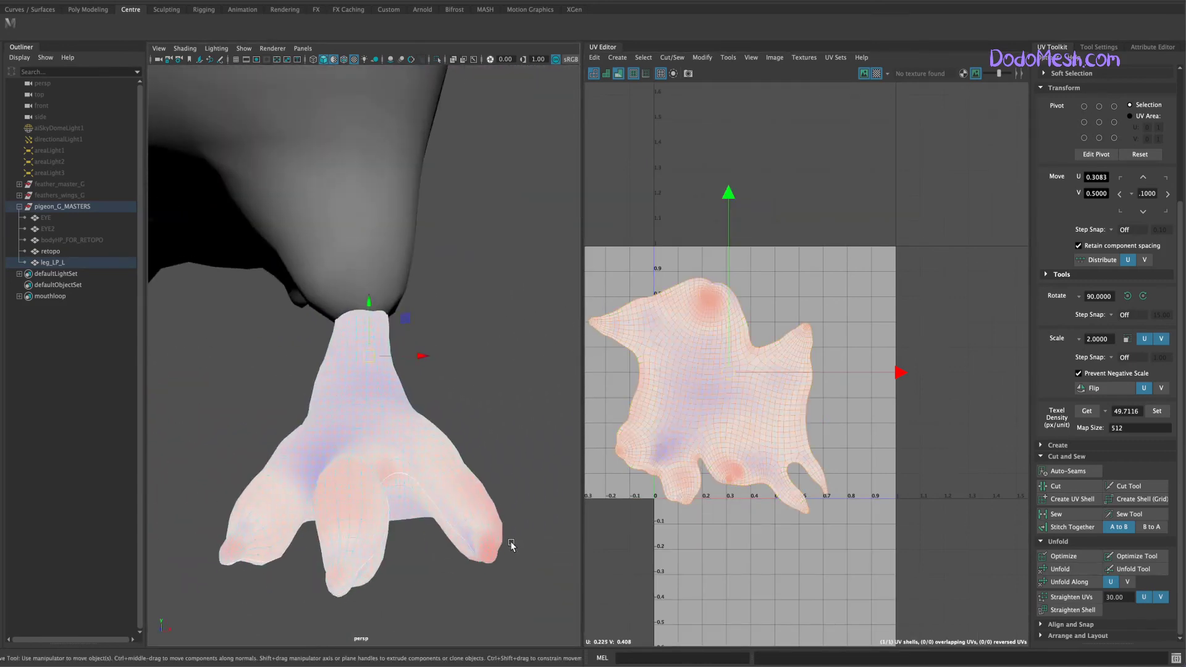
{"action": "left_click", "coordinate": [436, 484]}
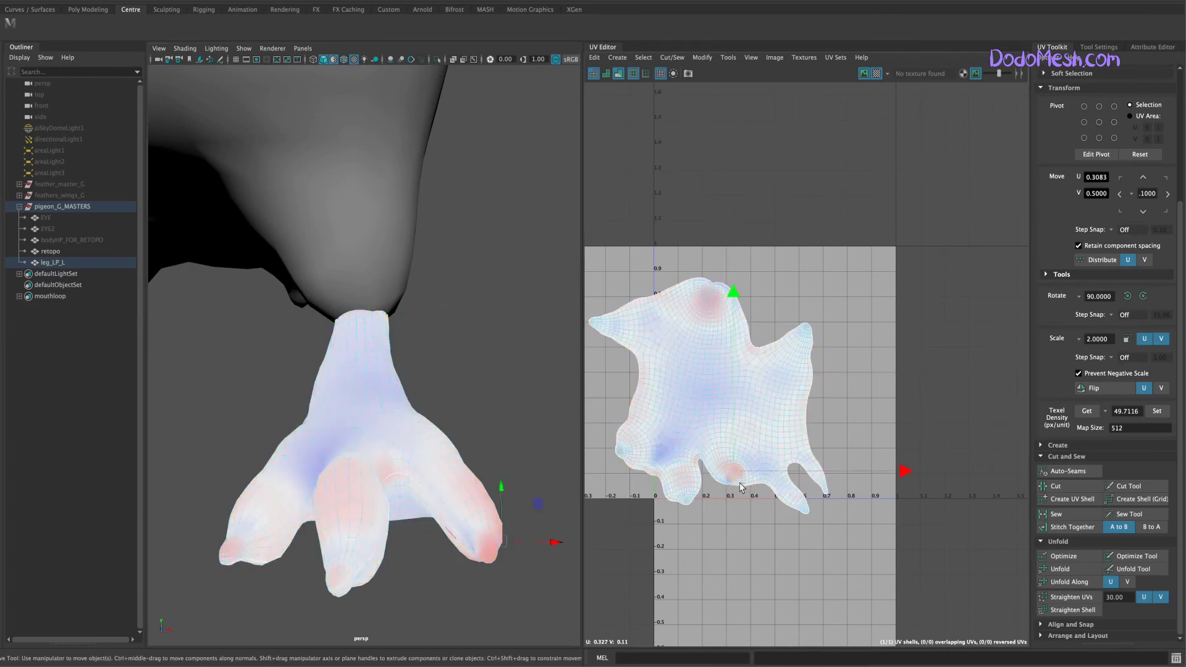
{"action": "mouse_move", "coordinate": [525, 593]}
{"action": "left_mouse_down", "text": "alt"}
{"action": "mouse_move", "coordinate": [484, 580]}
{"action": "mouse_move", "coordinate": [528, 548]}
{"action": "left_mouse_up", "text": "alt"}
{"action": "key", "text": "f"}
{"action": "mouse_move", "coordinate": [502, 300]}
{"action": "left_mouse_down", "text": "alt"}
{"action": "mouse_move", "coordinate": [548, 423]}
{"action": "mouse_move", "coordinate": [547, 362]}
{"action": "left_mouse_up", "text": "alt"}
{"action": "key", "text": "F8"}
{"action": "left_click_drag", "start_coordinate": [525, 484], "coordinate": [439, 400], "text": "alt"}
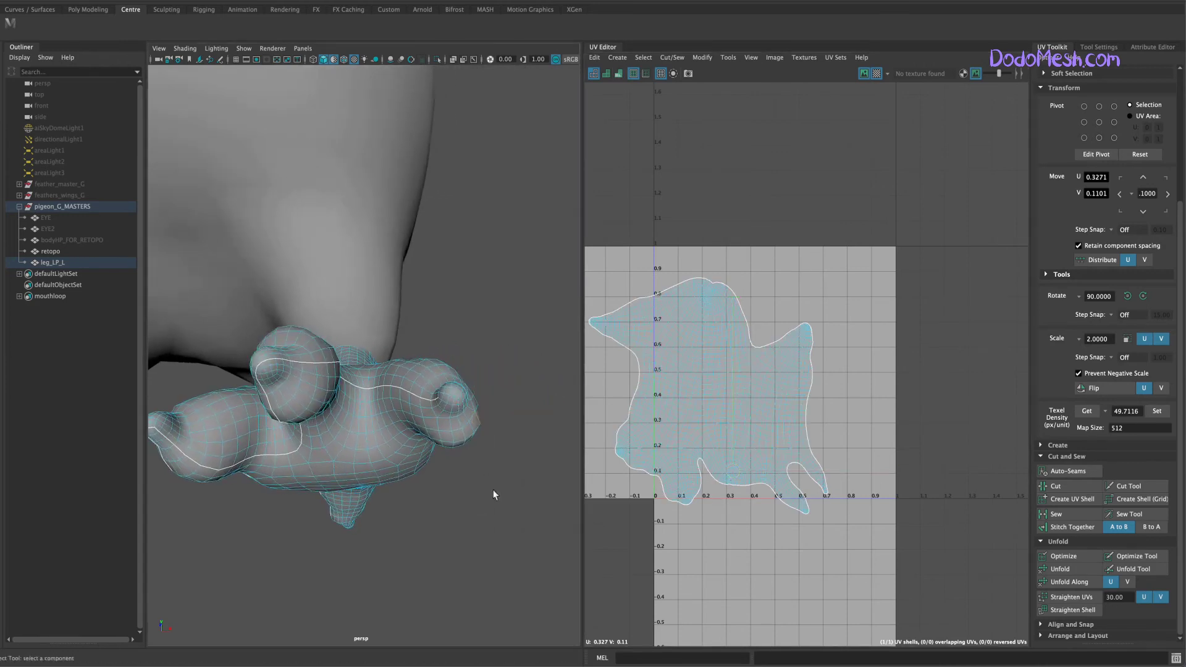
{"action": "scroll", "coordinate": [493, 494], "scroll_direction": "up", "scroll_amount": 3}
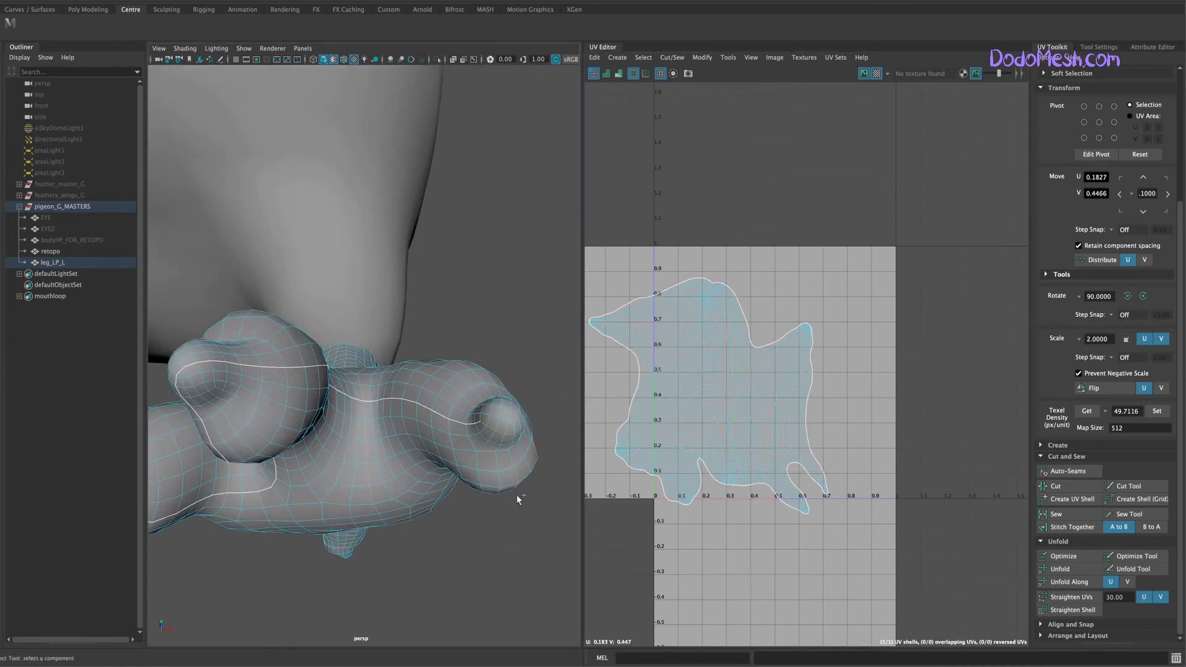
- Inspect the seam around the foot and reselect the leg mesh to show its UVs
{"action": "mouse_move", "coordinate": [517, 496]}
{"action": "left_mouse_down", "text": "alt"}
{"action": "mouse_move", "coordinate": [463, 488]}
{"action": "mouse_move", "coordinate": [509, 575]}
{"action": "left_mouse_up", "text": "alt"}
{"action": "mouse_move", "coordinate": [520, 554]}
{"action": "left_mouse_down", "text": "alt"}
{"action": "mouse_move", "coordinate": [535, 514]}
{"action": "mouse_move", "coordinate": [416, 254]}
{"action": "mouse_move", "coordinate": [490, 503]}
{"action": "mouse_move", "coordinate": [504, 513]}
{"action": "mouse_move", "coordinate": [538, 495]}
{"action": "mouse_move", "coordinate": [489, 502]}
{"action": "mouse_move", "coordinate": [517, 515]}
{"action": "left_mouse_up", "text": "alt"}
{"action": "left_click", "coordinate": [420, 258]}
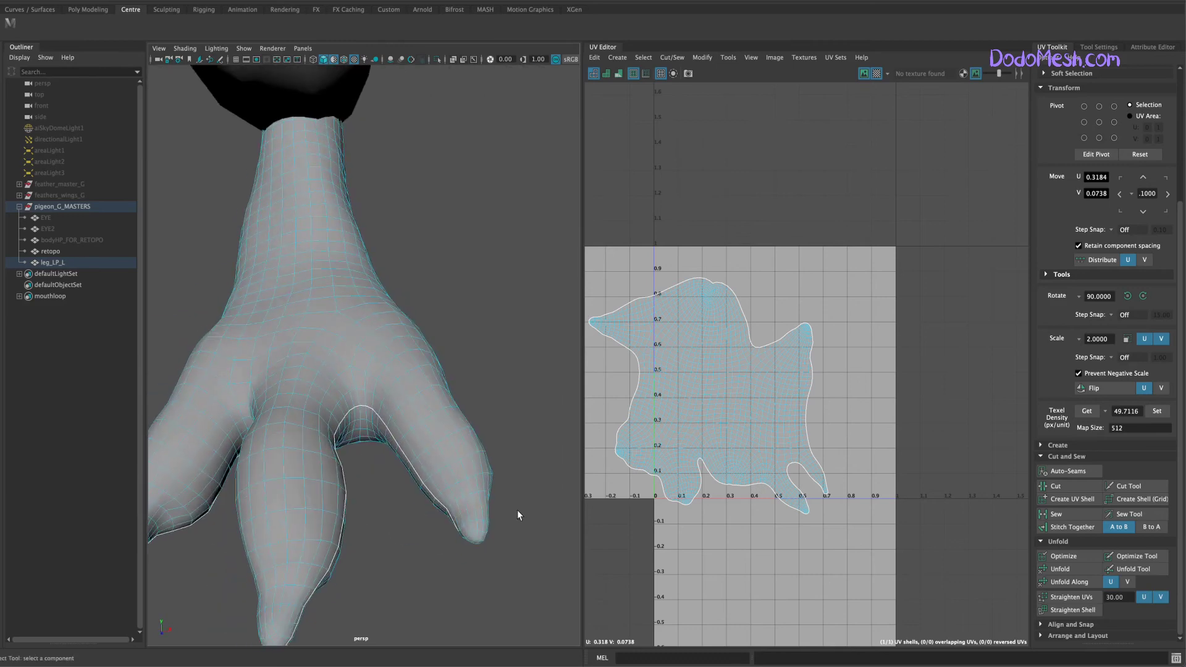
{"action": "left_click", "coordinate": [519, 537]}
{"action": "mouse_move", "coordinate": [520, 557]}
{"action": "left_mouse_down", "text": "alt"}
{"action": "mouse_move", "coordinate": [462, 555]}
{"action": "mouse_move", "coordinate": [532, 419]}
{"action": "mouse_move", "coordinate": [476, 450]}
{"action": "mouse_move", "coordinate": [482, 465]}
{"action": "mouse_move", "coordinate": [481, 452]}
{"action": "mouse_move", "coordinate": [540, 455]}
{"action": "mouse_move", "coordinate": [503, 437]}
{"action": "mouse_move", "coordinate": [450, 466]}
{"action": "left_mouse_up", "text": "alt"}
{"action": "left_click", "coordinate": [440, 438]}
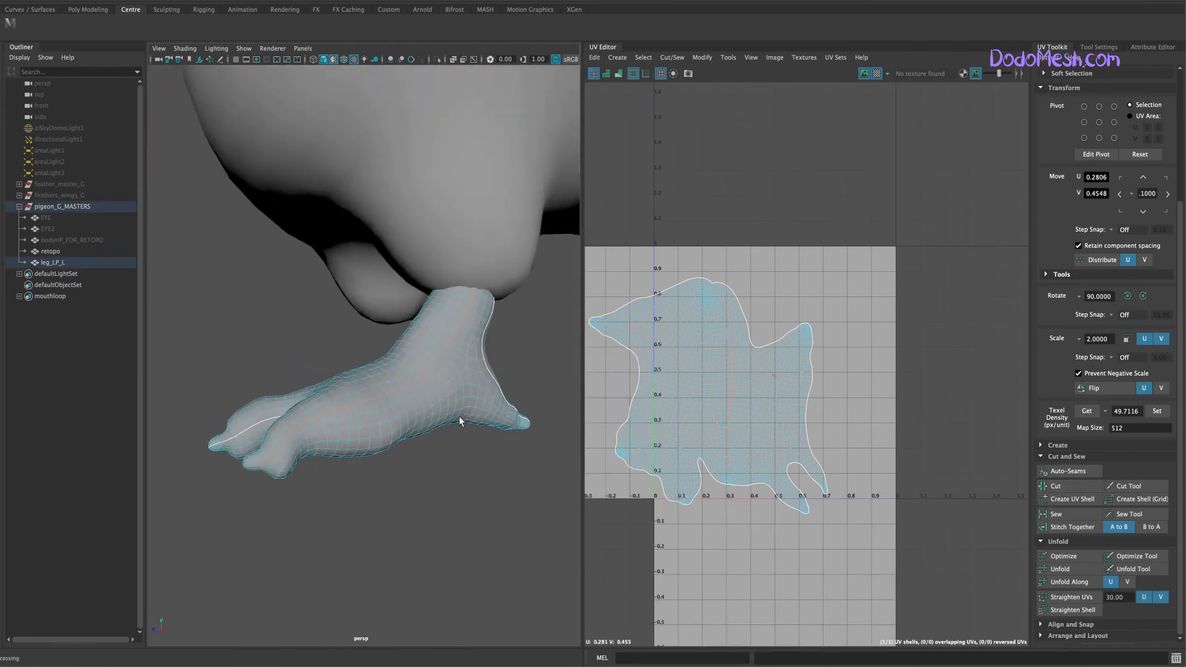
{"action": "mouse_move", "coordinate": [473, 420]}
{"action": "left_mouse_down", "text": "alt"}
{"action": "mouse_move", "coordinate": [484, 574]}
{"action": "mouse_move", "coordinate": [467, 498]}
{"action": "left_mouse_up", "text": "alt"}
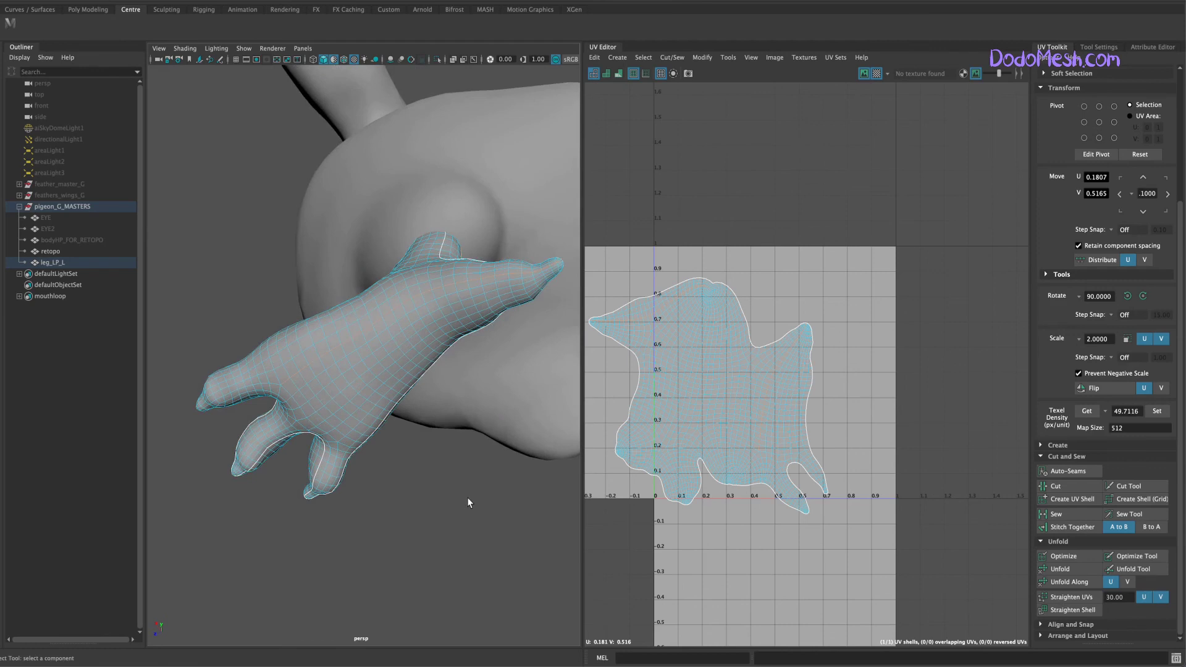
- Turn on UV distortion shading and select the foot-pad UV shell
{"action": "left_click", "coordinate": [618, 73]}
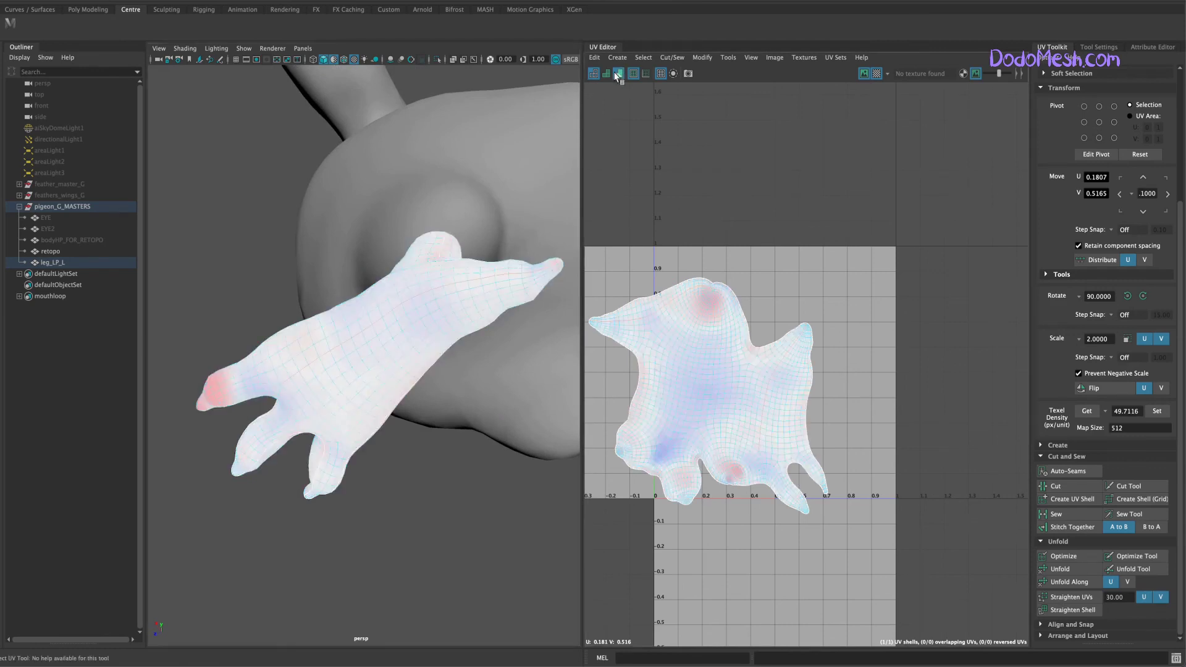
{"action": "left_click_drag", "start_coordinate": [482, 432], "coordinate": [470, 542], "text": "alt"}
{"action": "scroll", "coordinate": [742, 501], "scroll_direction": "up", "scroll_amount": 4}
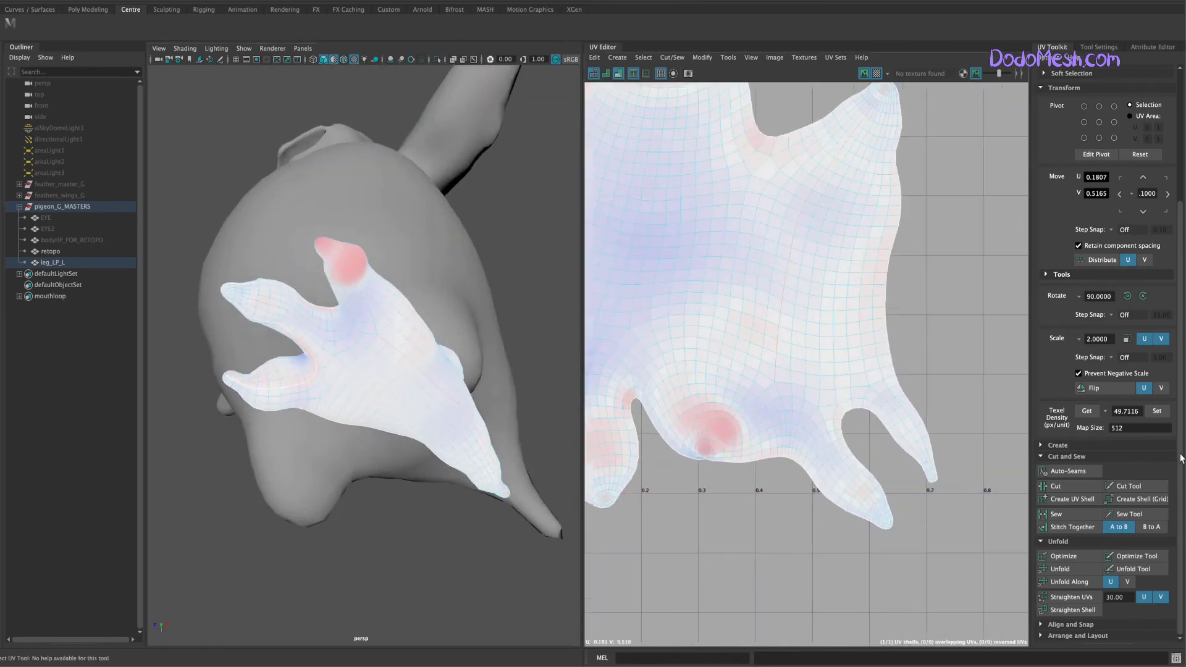
{"action": "left_click", "coordinate": [692, 431]}
{"action": "right_click_drag", "start_coordinate": [704, 426], "coordinate": [716, 408]}
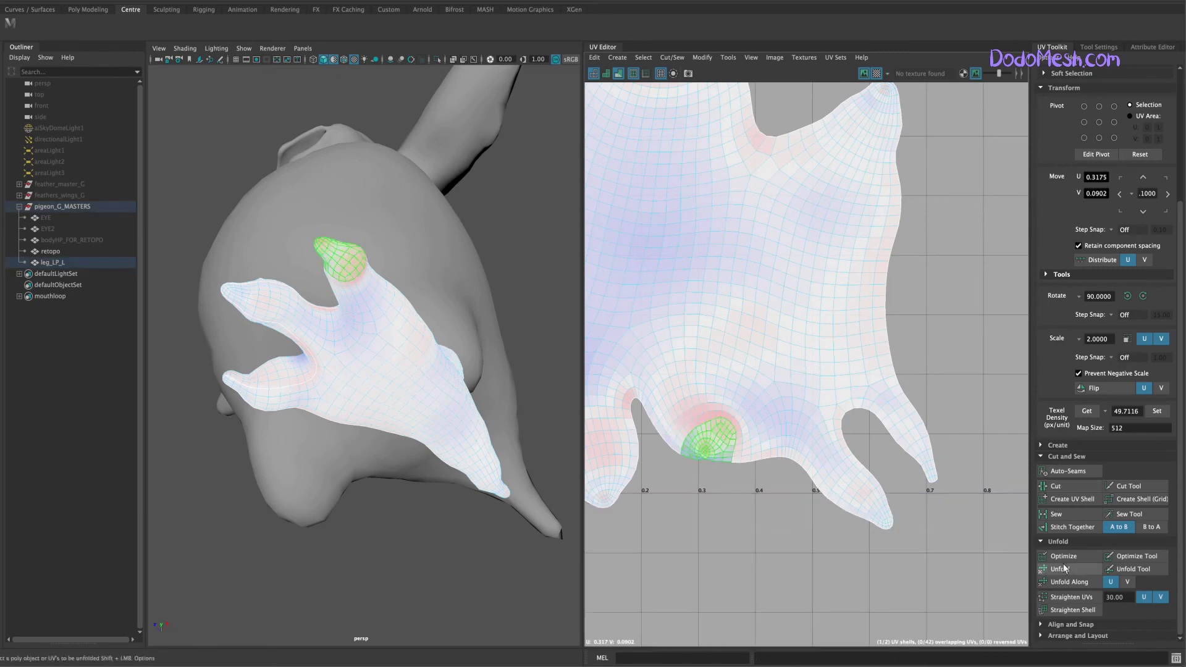
- Inspect the foot's underside, frame the whole leg UV shell, and return to object mode
{"action": "mouse_move", "coordinate": [525, 549]}
{"action": "left_mouse_down", "text": "alt"}
{"action": "mouse_move", "coordinate": [442, 503]}
{"action": "mouse_move", "coordinate": [523, 567]}
{"action": "left_mouse_up", "text": "alt"}
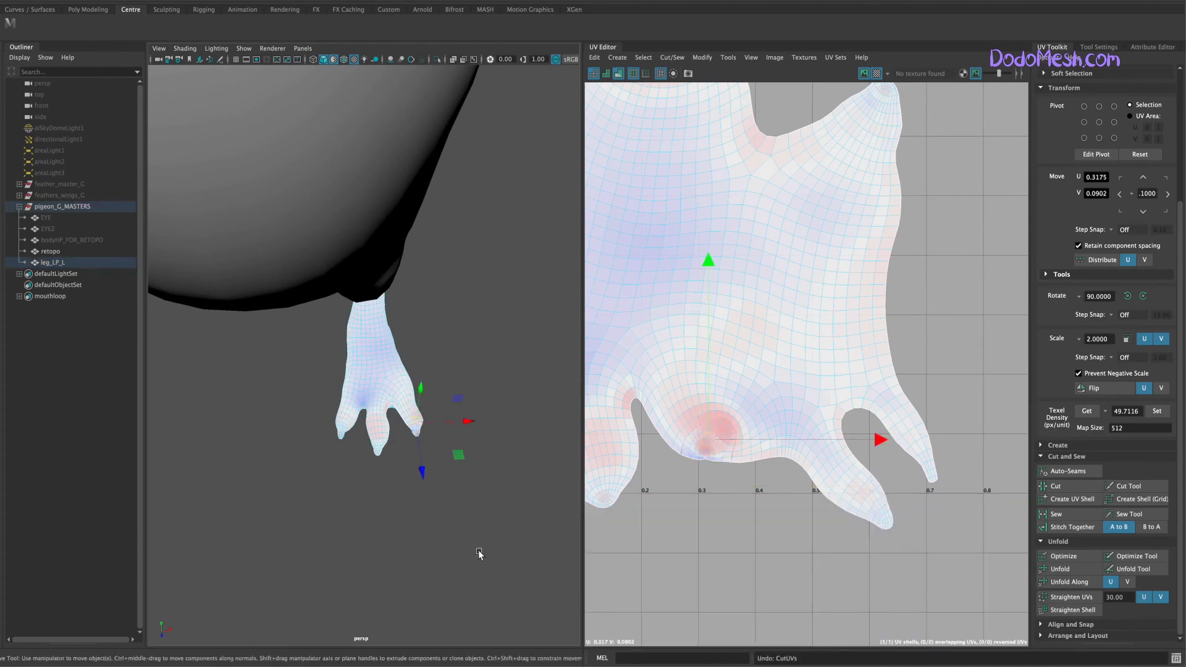
{"action": "mouse_move", "coordinate": [494, 564]}
{"action": "left_mouse_down", "text": "alt"}
{"action": "mouse_move", "coordinate": [450, 550]}
{"action": "mouse_move", "coordinate": [515, 537]}
{"action": "mouse_move", "coordinate": [509, 516]}
{"action": "mouse_move", "coordinate": [471, 519]}
{"action": "mouse_move", "coordinate": [539, 323]}
{"action": "left_mouse_up", "text": "alt"}
{"action": "left_click", "coordinate": [540, 322]}
{"action": "right_click_drag", "start_coordinate": [539, 323], "coordinate": [524, 331]}
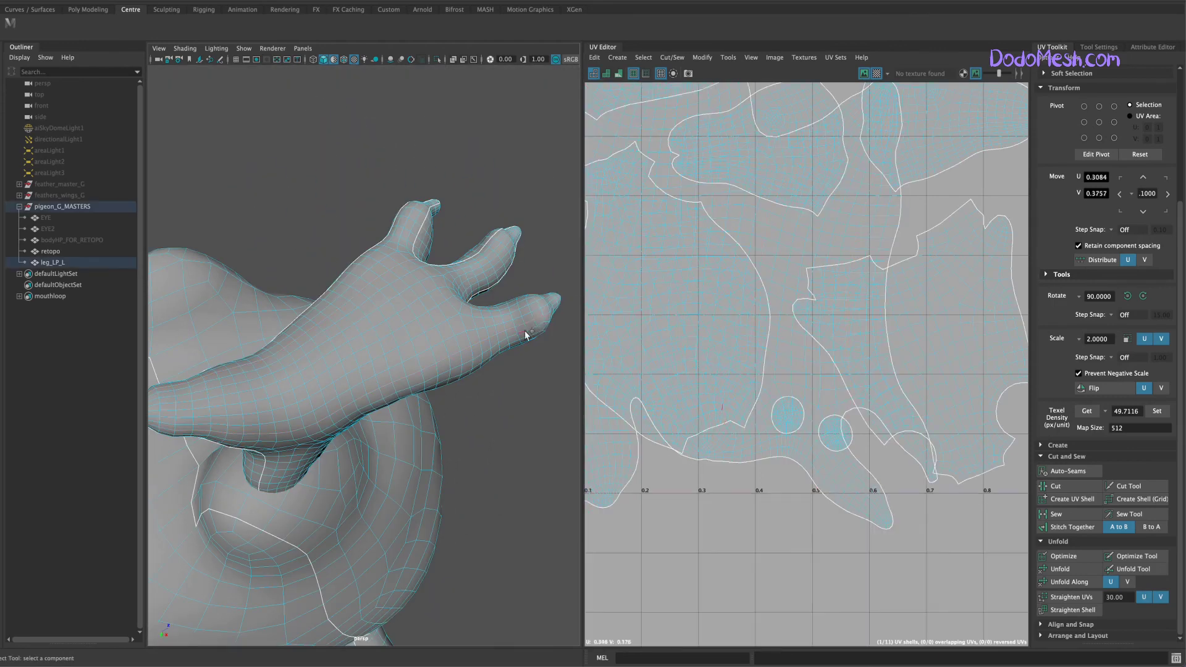
{"action": "mouse_move", "coordinate": [509, 500]}
{"action": "left_mouse_down", "text": "alt"}
{"action": "mouse_move", "coordinate": [532, 584]}
{"action": "mouse_move", "coordinate": [459, 272]}
{"action": "mouse_move", "coordinate": [532, 458]}
{"action": "mouse_move", "coordinate": [529, 378]}
{"action": "left_mouse_up", "text": "alt"}
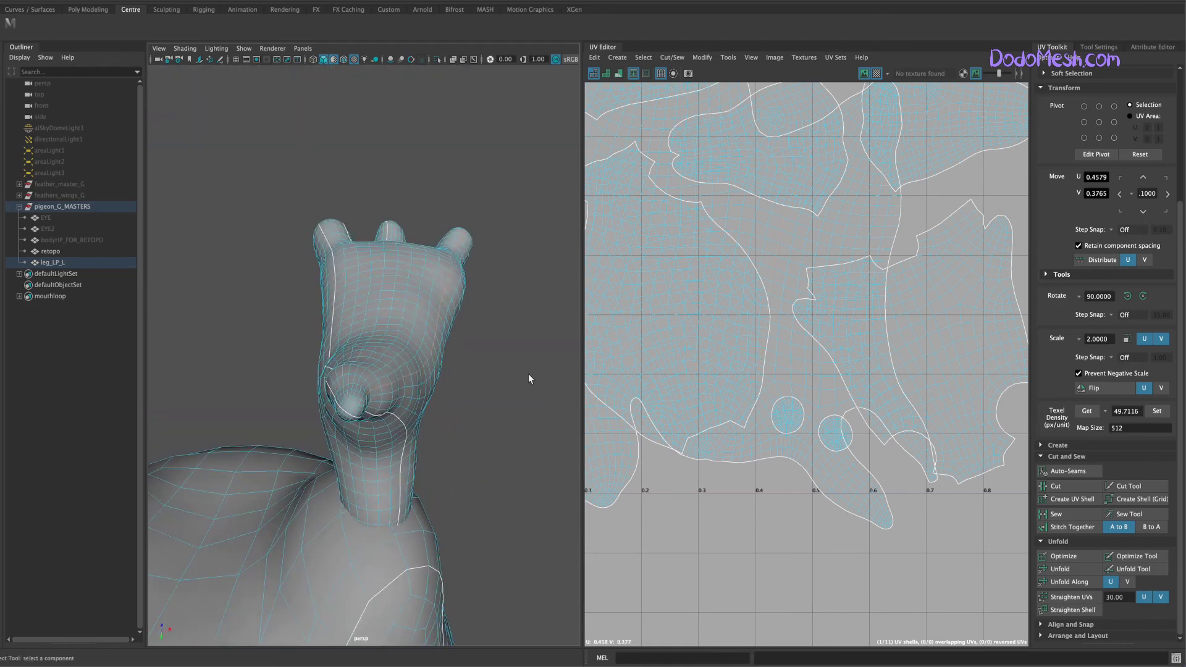
{"action": "key", "text": "f"}
{"action": "right_click_drag", "start_coordinate": [836, 343], "coordinate": [815, 337]}
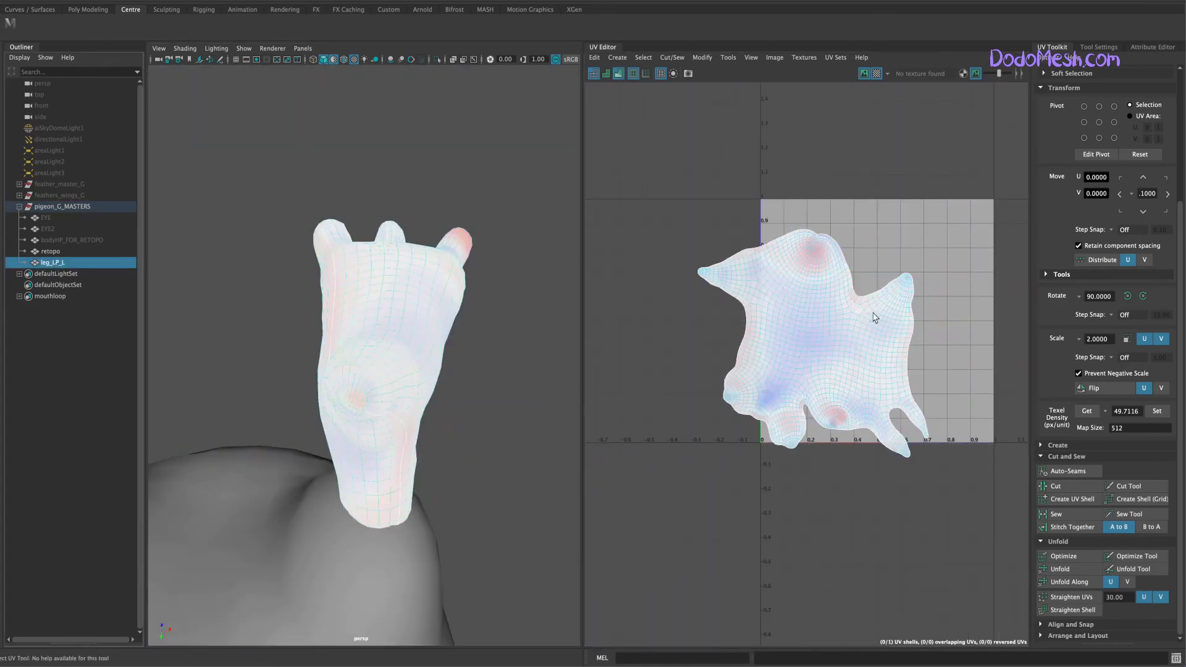
- Frame the leg and unfold all of its UVs
{"action": "key", "text": "f"}
{"action": "left_click", "coordinate": [848, 353]}
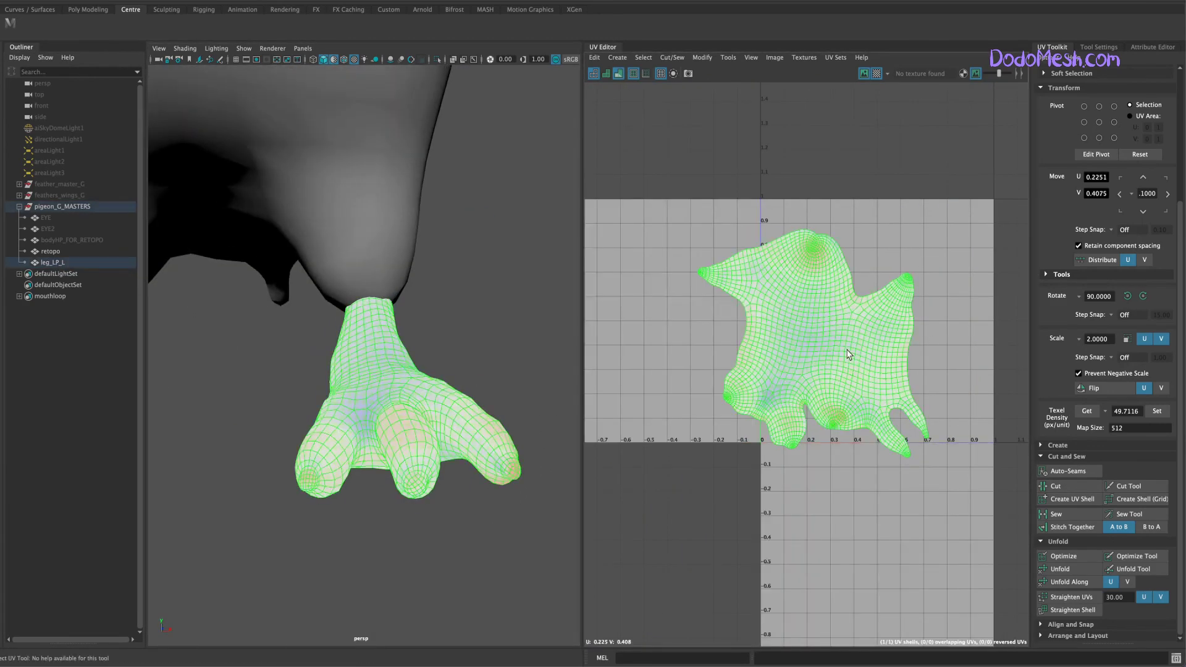
{"action": "left_click", "coordinate": [1073, 570]}
{"action": "left_click", "coordinate": [451, 530]}
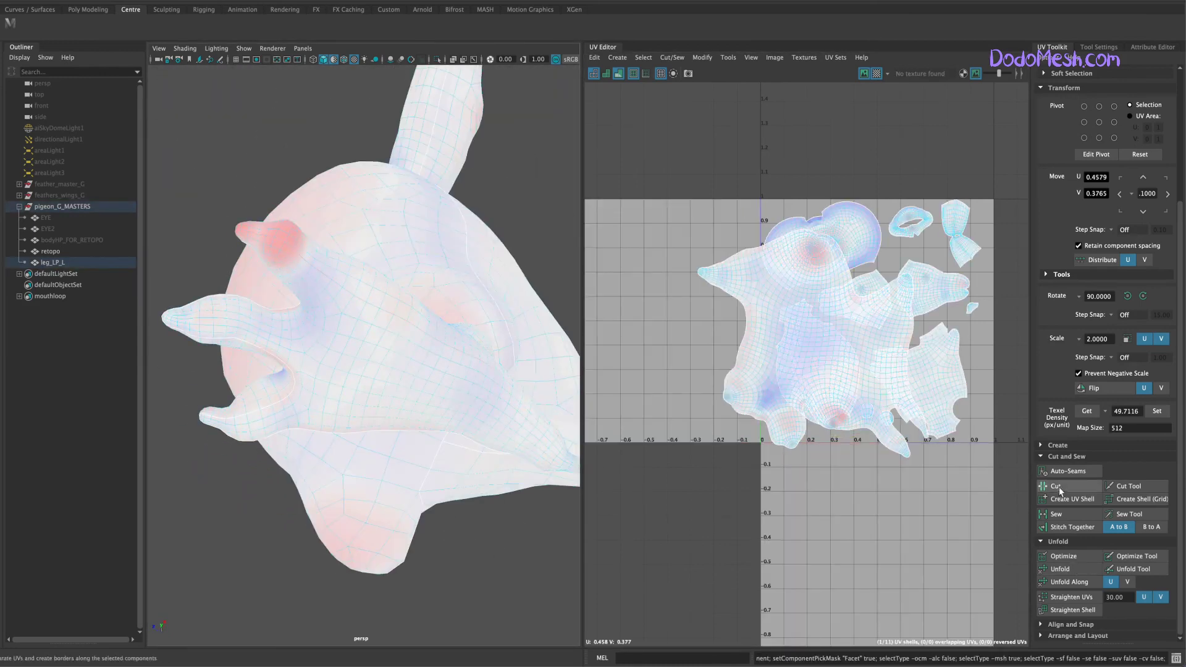
{"action": "right_click_drag", "start_coordinate": [831, 345], "coordinate": [815, 338]}
- Select leg_LP_L alone and unfold its UV shell again
{"action": "left_click", "coordinate": [52, 262]}
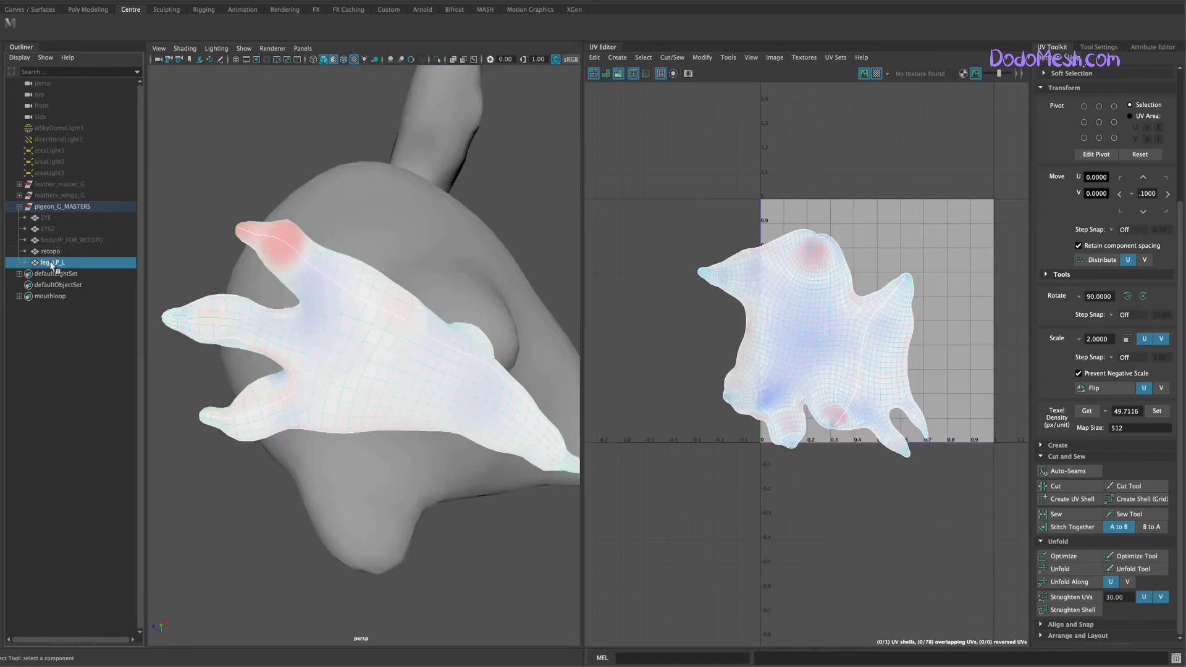
{"action": "key", "text": "F12"}
{"action": "left_click", "coordinate": [1070, 569]}
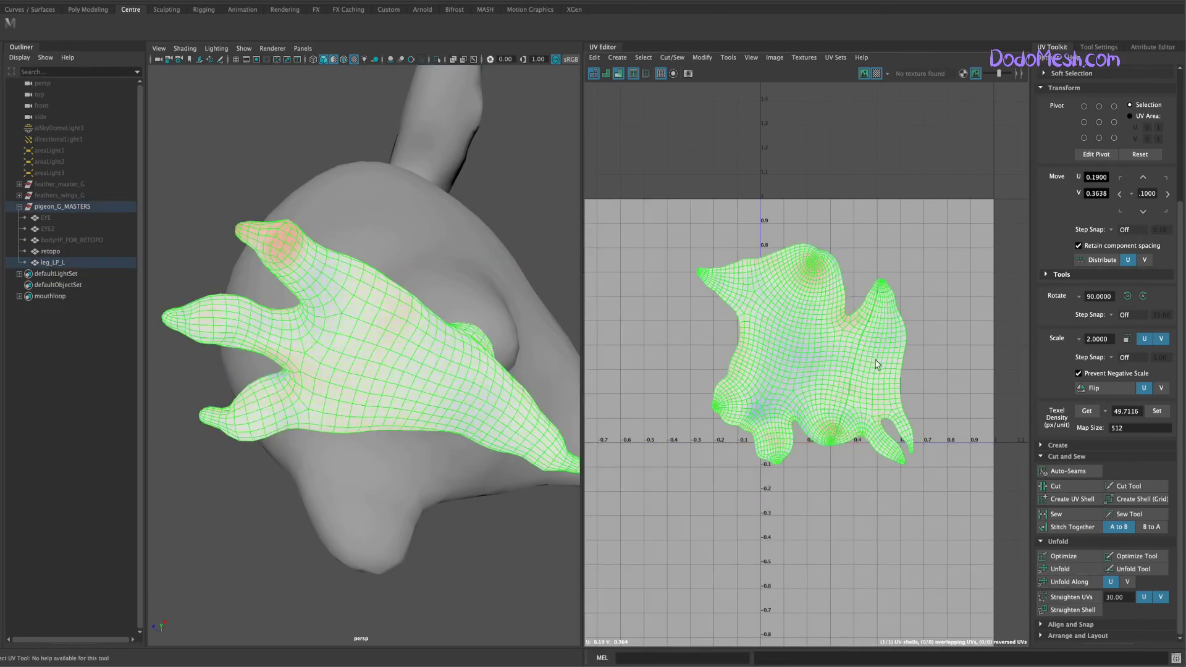
{"action": "left_click", "coordinate": [696, 483]}
{"action": "left_click_drag", "start_coordinate": [511, 557], "coordinate": [555, 502], "text": "alt"}
{"action": "scroll", "coordinate": [537, 455], "scroll_direction": "up", "scroll_amount": 3}
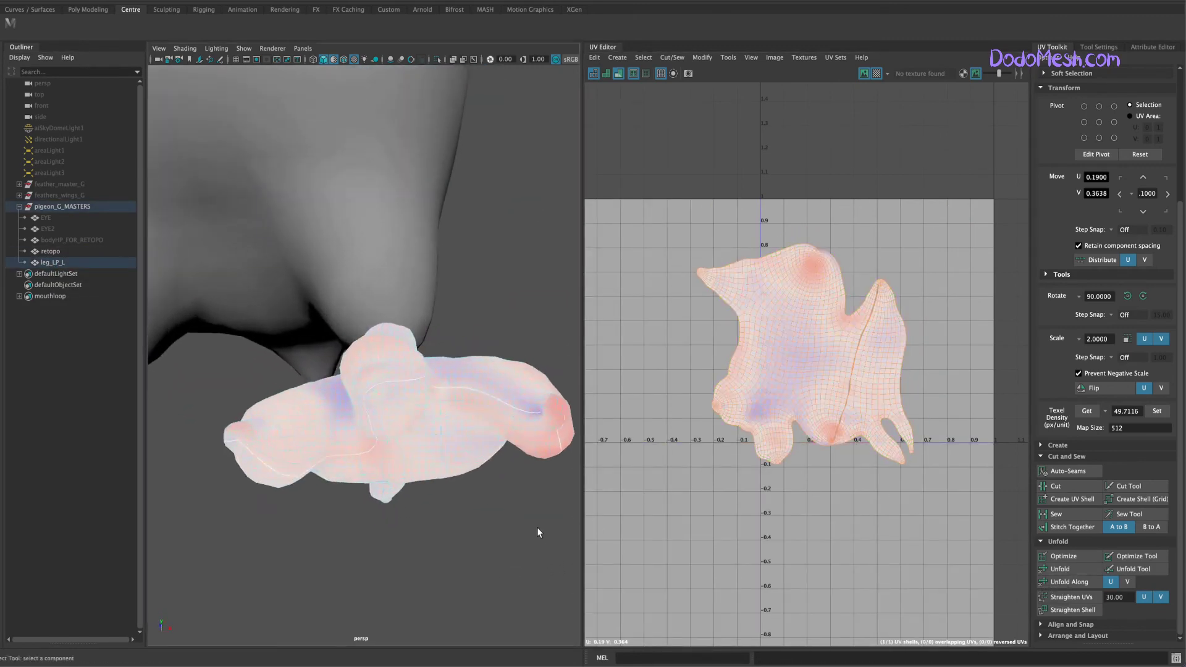
{"action": "scroll", "coordinate": [466, 511], "scroll_direction": "up", "scroll_amount": 3}
{"action": "scroll", "coordinate": [503, 469], "scroll_direction": "up", "scroll_amount": 2}
- Select leg faces, then split and unfold the leg's UVs into separate shells
{"action": "left_click", "coordinate": [503, 473]}
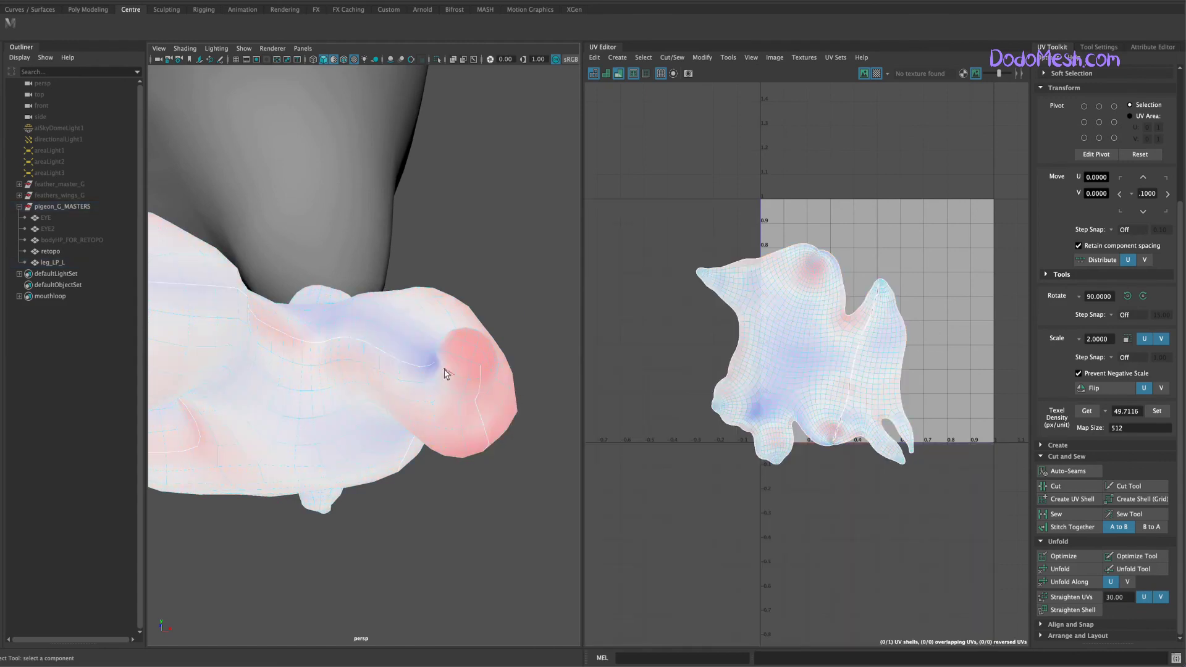
{"action": "left_click", "coordinate": [477, 368]}
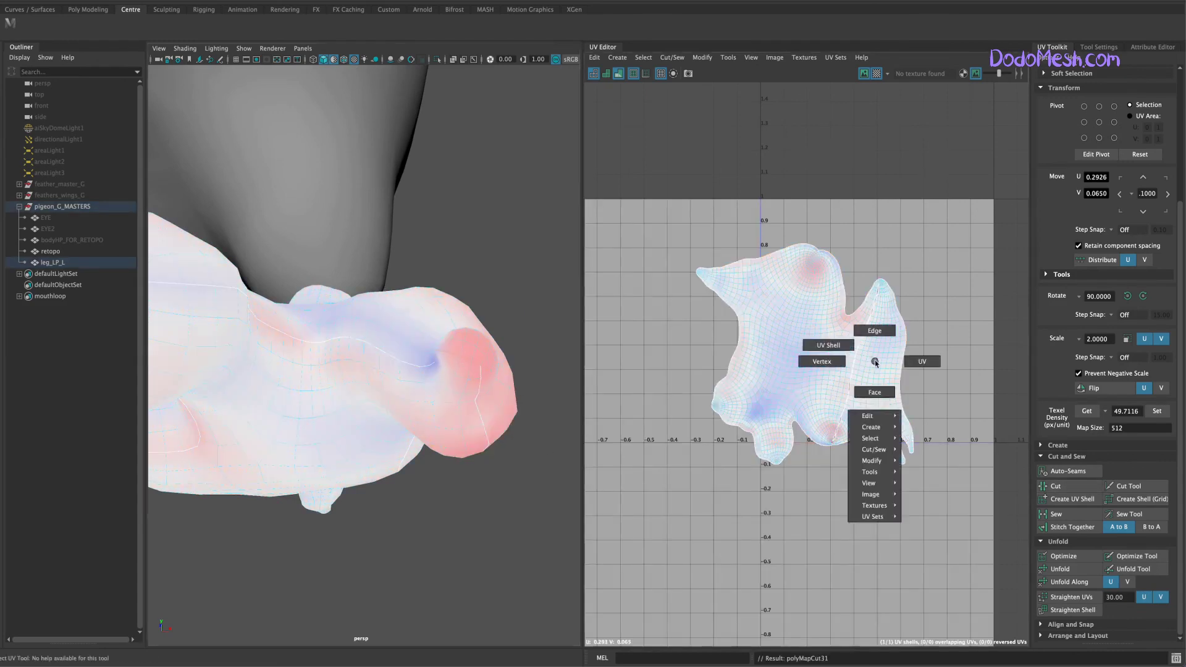
{"action": "right_click_drag", "start_coordinate": [833, 368], "coordinate": [815, 339]}
{"action": "left_click", "coordinate": [1059, 569]}
{"action": "left_click", "coordinate": [500, 539]}
{"action": "left_click_drag", "start_coordinate": [500, 539], "coordinate": [478, 563], "text": "alt"}
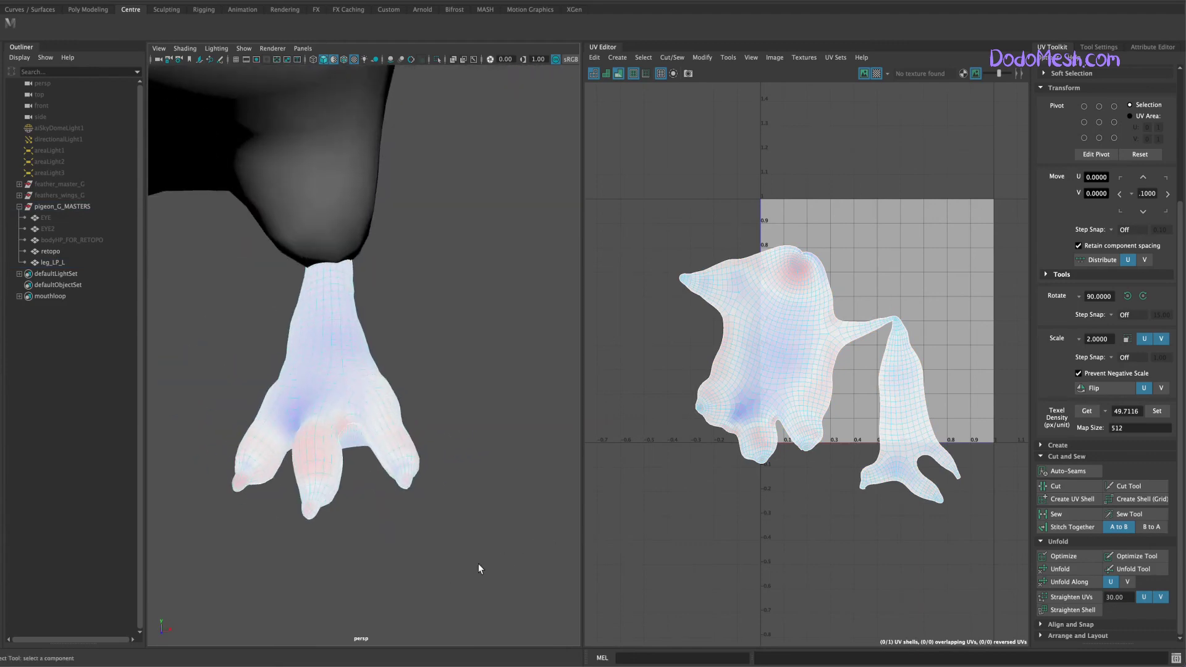
{"action": "mouse_move", "coordinate": [1009, 424]}
{"action": "right_mouse_down", "text": "alt"}
{"action": "mouse_move", "coordinate": [986, 473]}
{"action": "mouse_move", "coordinate": [824, 450]}
{"action": "right_mouse_up", "text": "alt"}
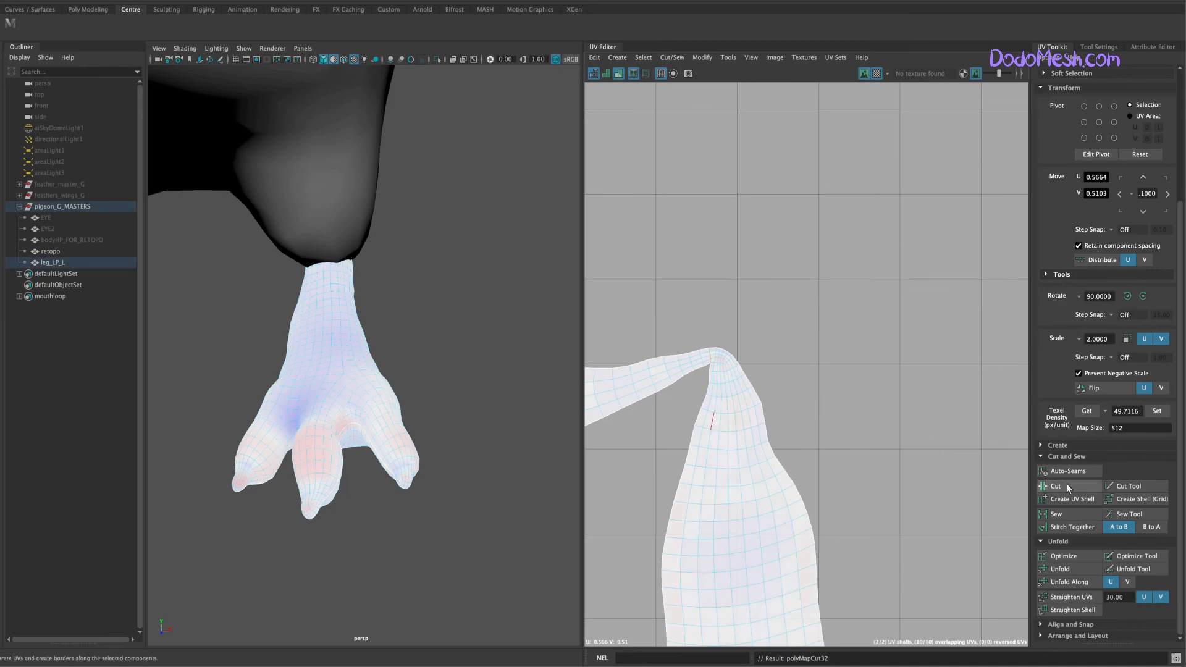
- Scale and move both leg UV shells into the 0–1 square, undoing back to an earlier layout
{"action": "left_click", "coordinate": [741, 455]}
{"action": "key", "text": "f"}
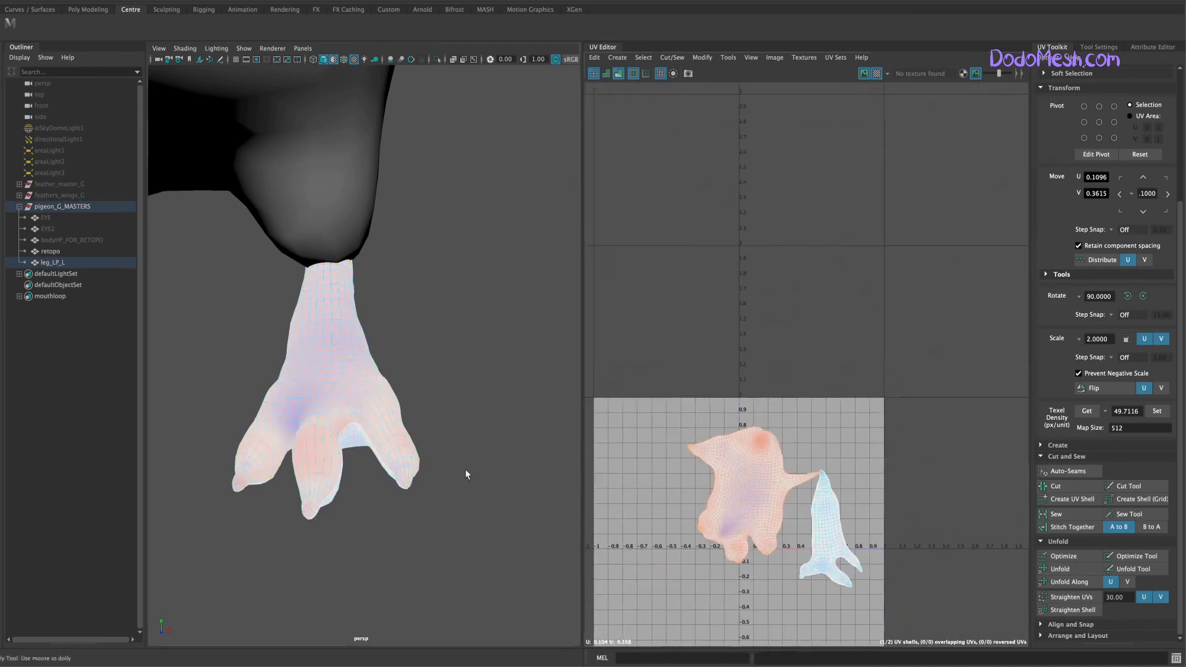
{"action": "right_click_drag", "start_coordinate": [466, 474], "coordinate": [432, 457], "text": "alt"}
{"action": "mouse_move", "coordinate": [755, 499]}
{"action": "left_mouse_down"}
{"action": "mouse_move", "coordinate": [811, 480]}
{"action": "mouse_move", "coordinate": [794, 461]}
{"action": "left_mouse_up"}
{"action": "key", "text": "w"}
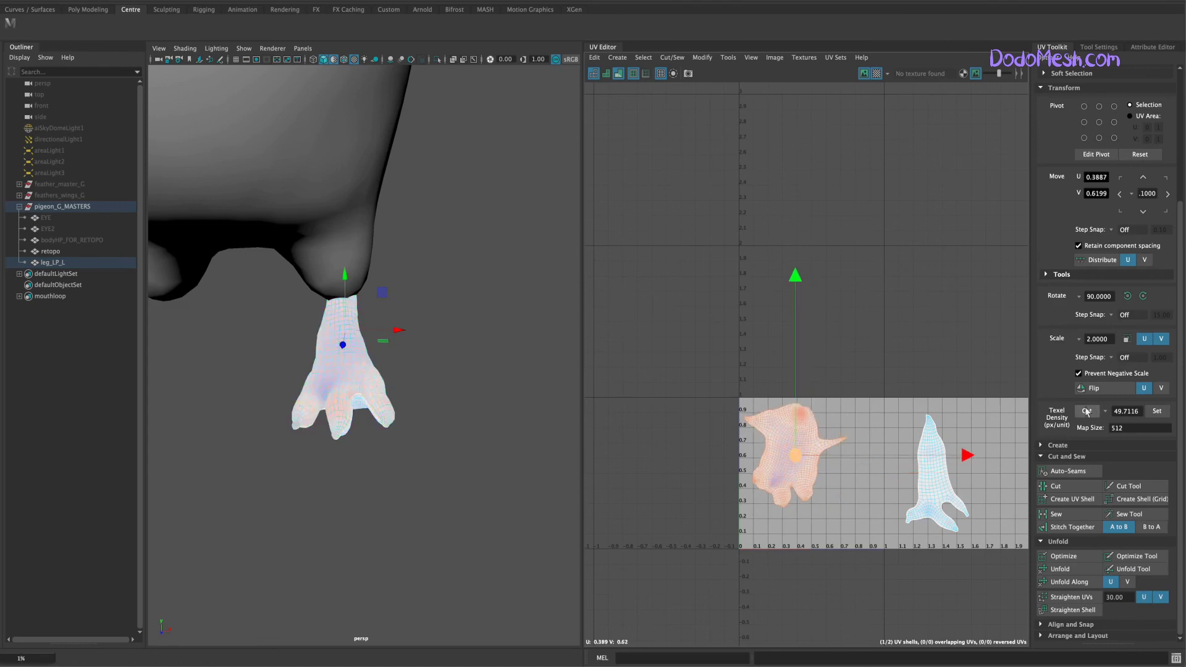
{"action": "key", "text": "ctrl+z"}
{"action": "key", "text": "ctrl+z"}
{"action": "key", "text": "ctrl+z"}
{"action": "key", "text": "ctrl+z"}
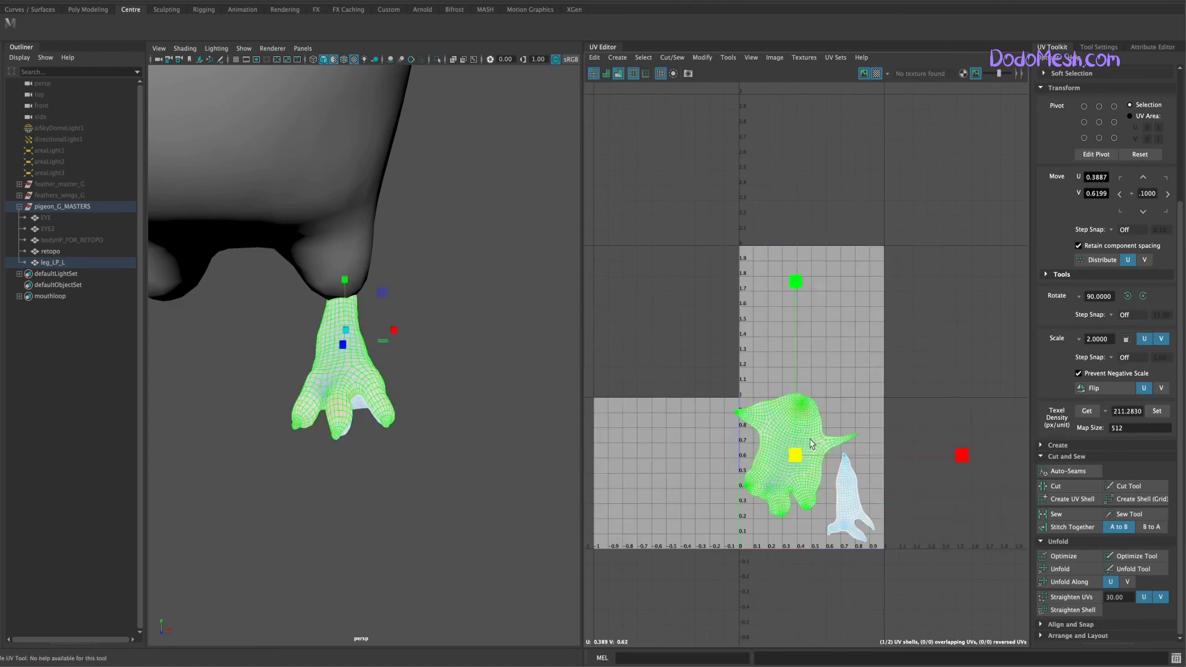
{"action": "key", "text": "ctrl+z"}
{"action": "key", "text": "ctrl+z"}
{"action": "key", "text": "ctrl+z"}
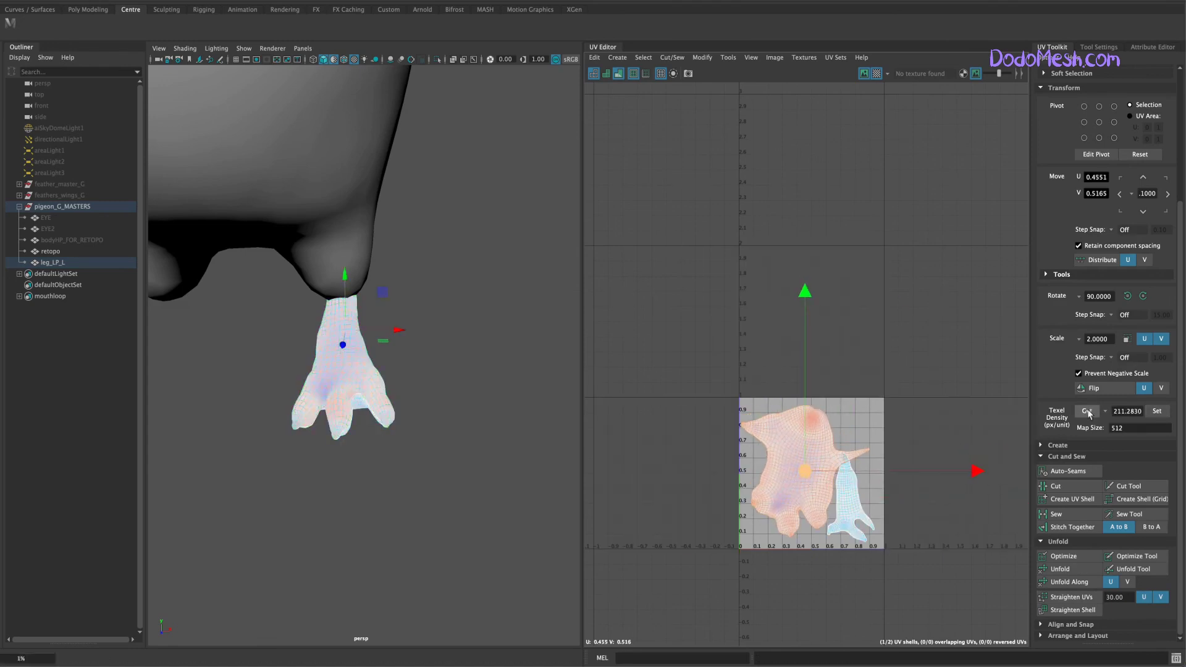
{"action": "key", "text": "ctrl+z"}
{"action": "key", "text": "ctrl+z"}
{"action": "key", "text": "ctrl+z"}
{"action": "key", "text": "ctrl+z"}
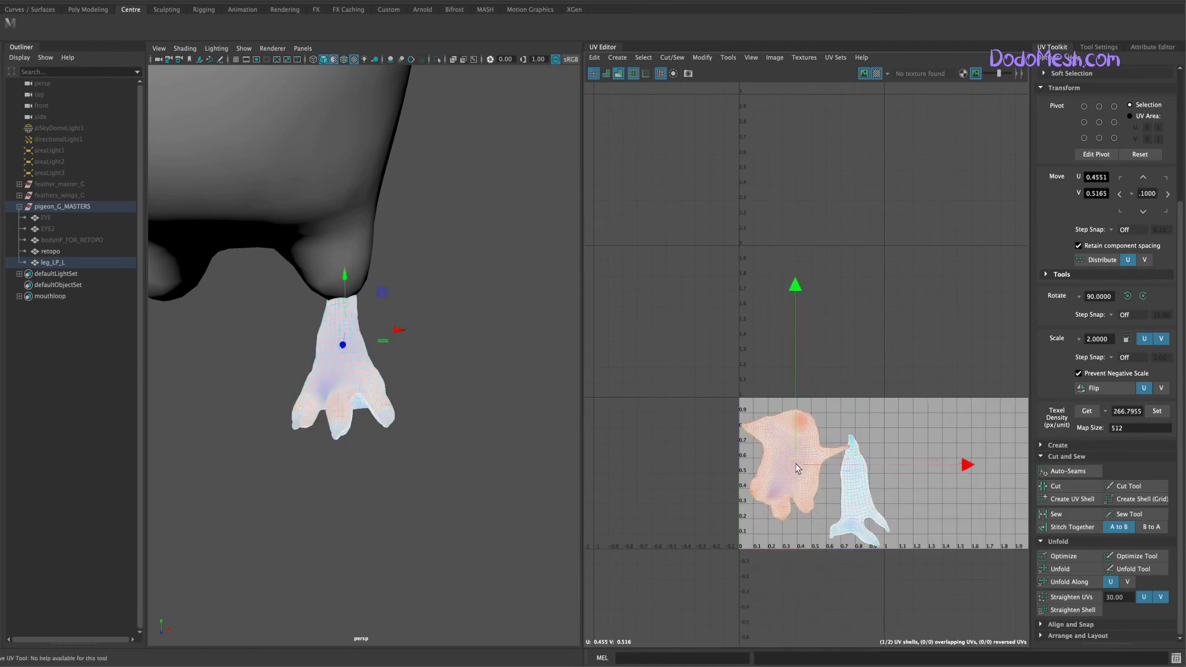
{"action": "key", "text": "ctrl+z"}
{"action": "key", "text": "ctrl+z"}
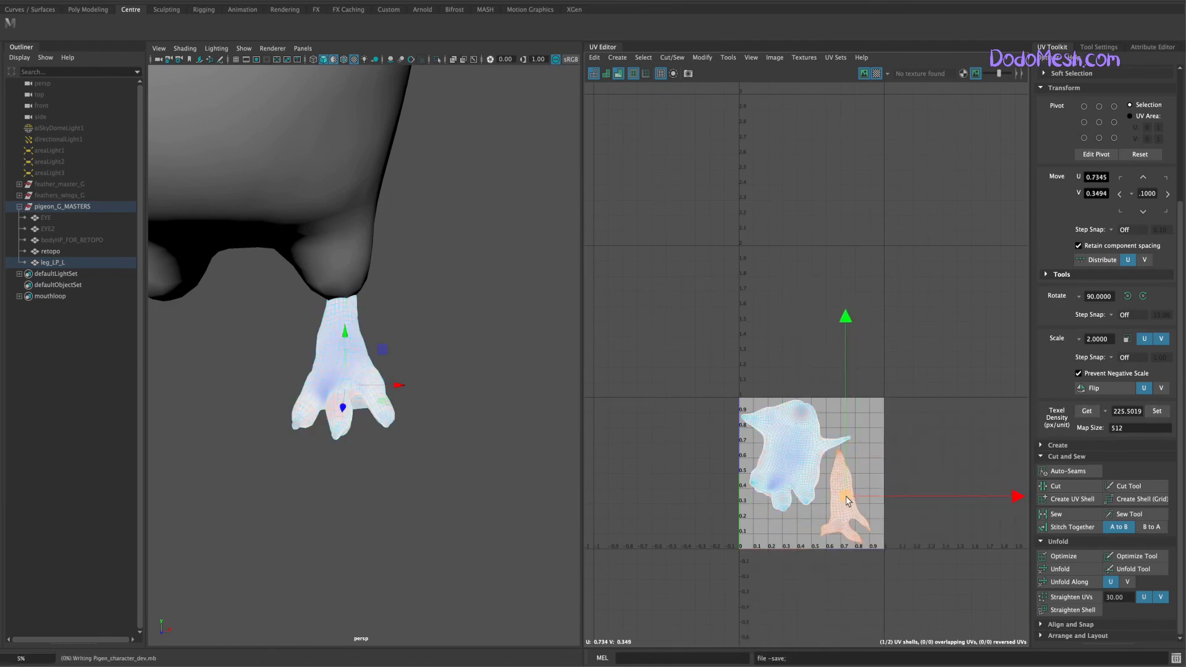